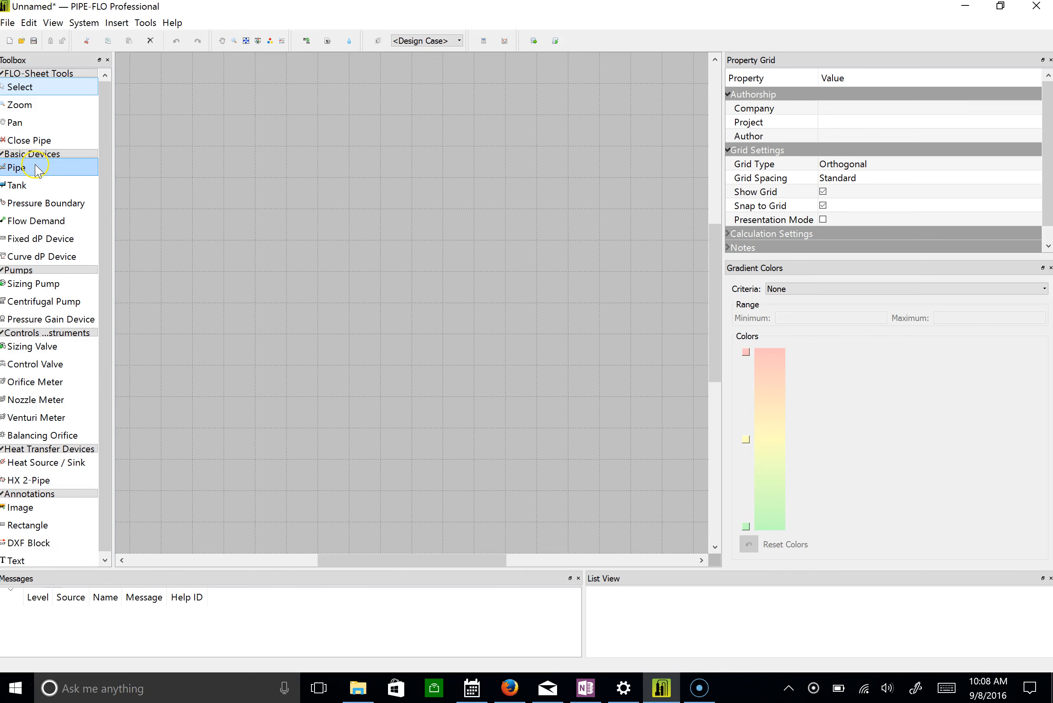
left_click(40, 206)
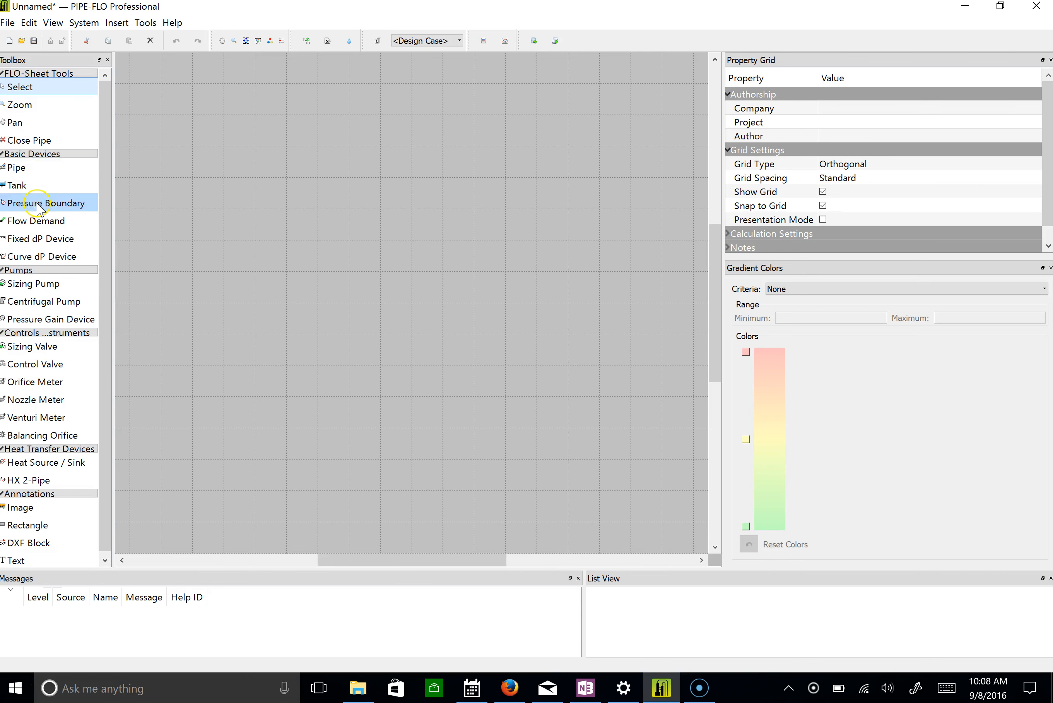
left_click(40, 289)
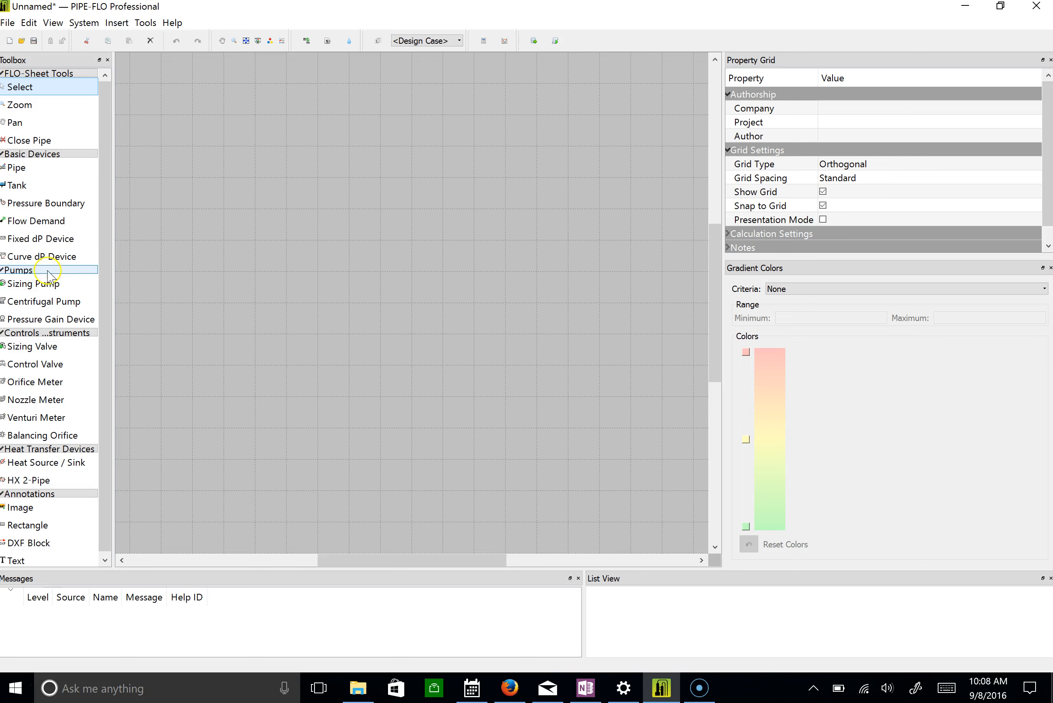
left_click(80, 106)
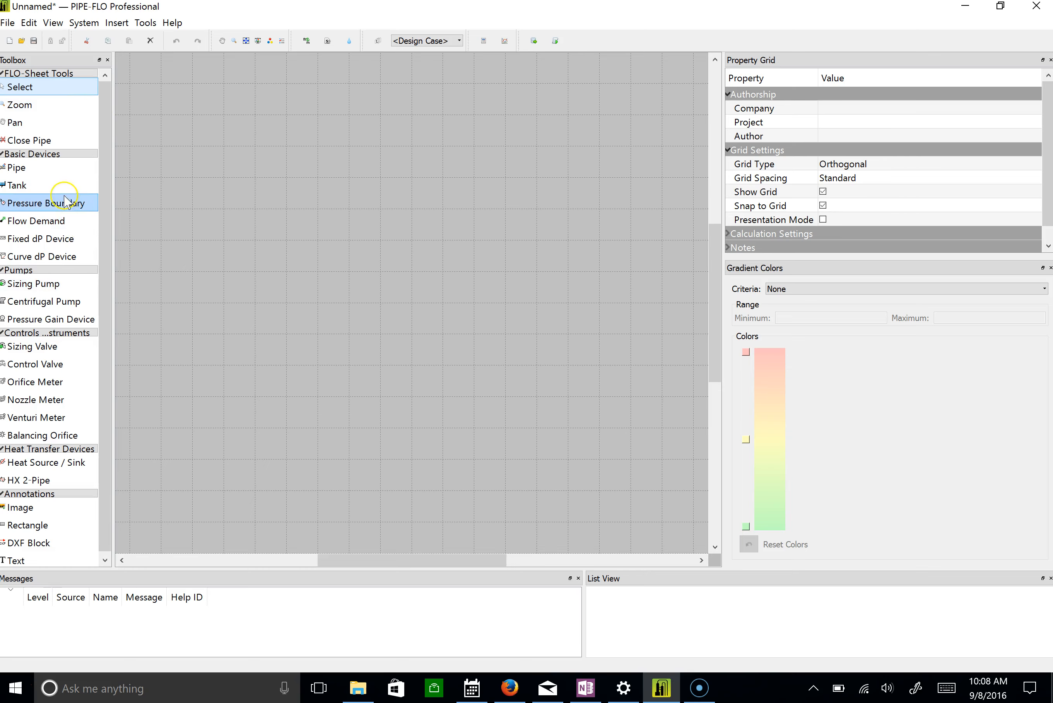
Place a tank near the lower-left area of the drawing grid and end tank placement with the tank selected.
left_click(40, 187)
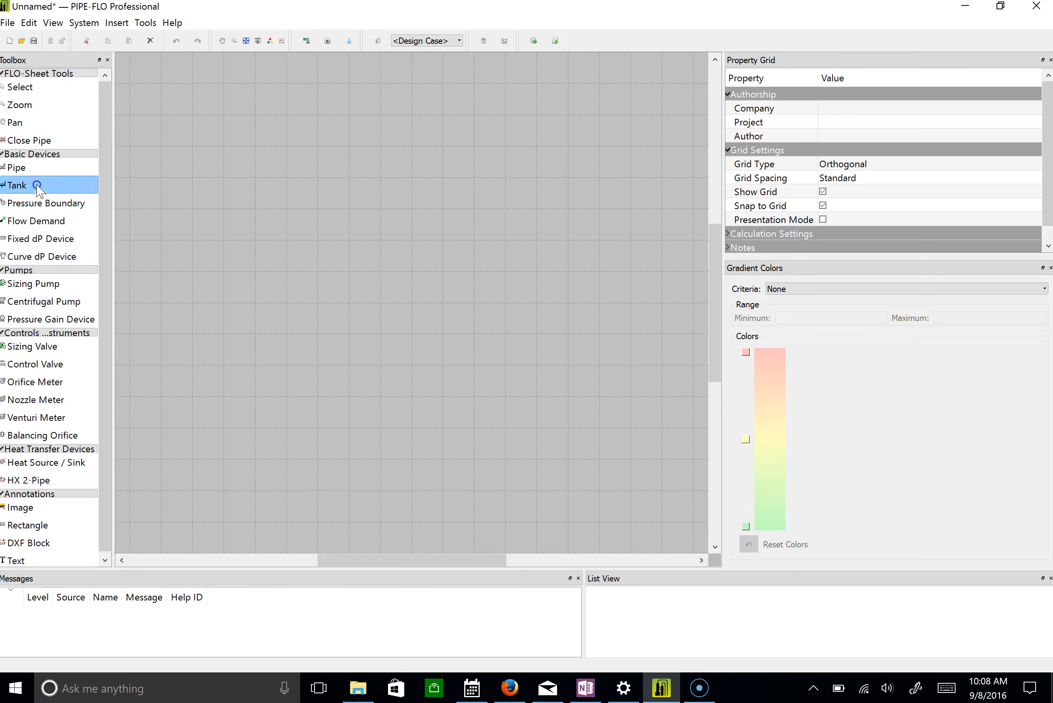
left_click(235, 273)
left_click(197, 325)
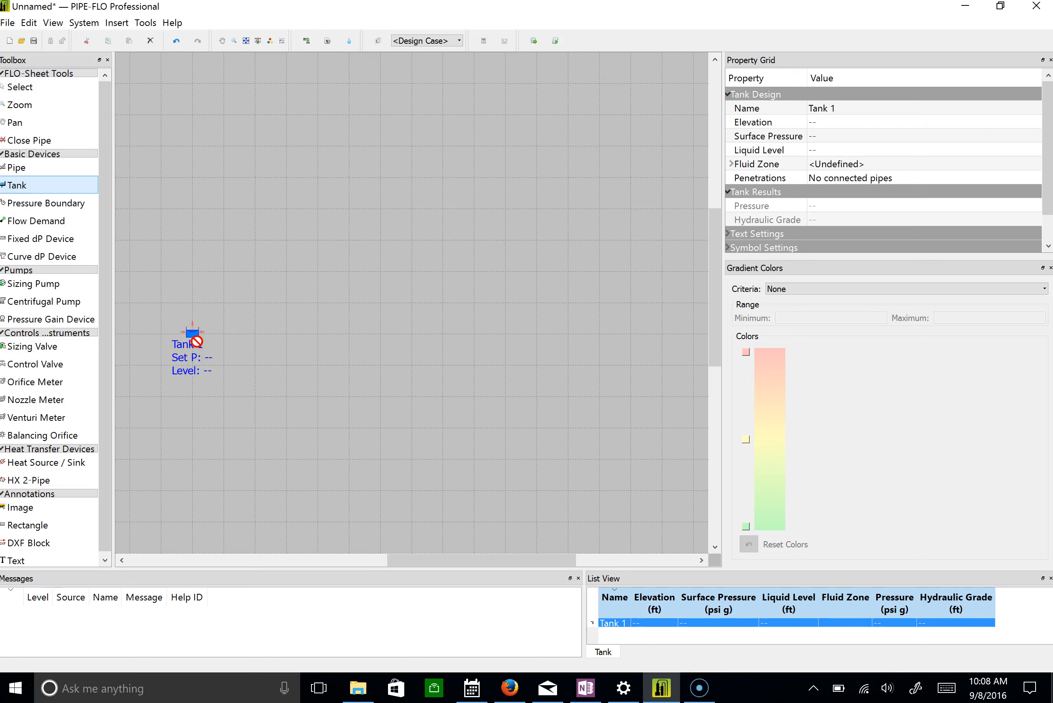
left_click(200, 334)
key("Escape")
left_click(193, 335)
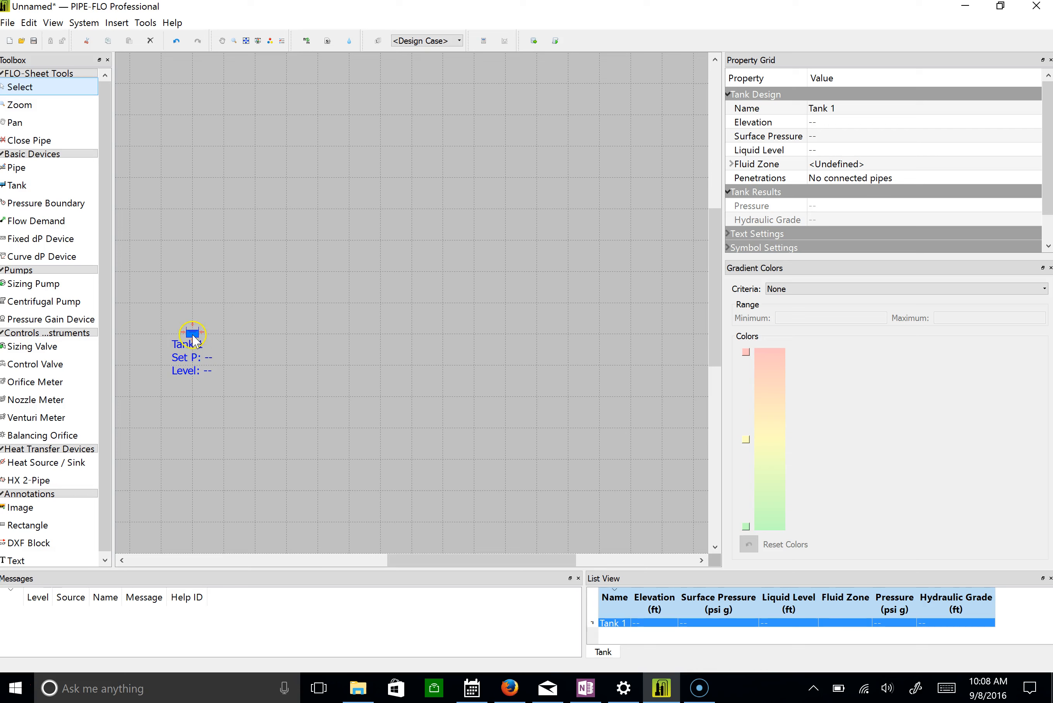
Change the tank's symbol to the wide open basin with sloped sides.
right_click(193, 334)
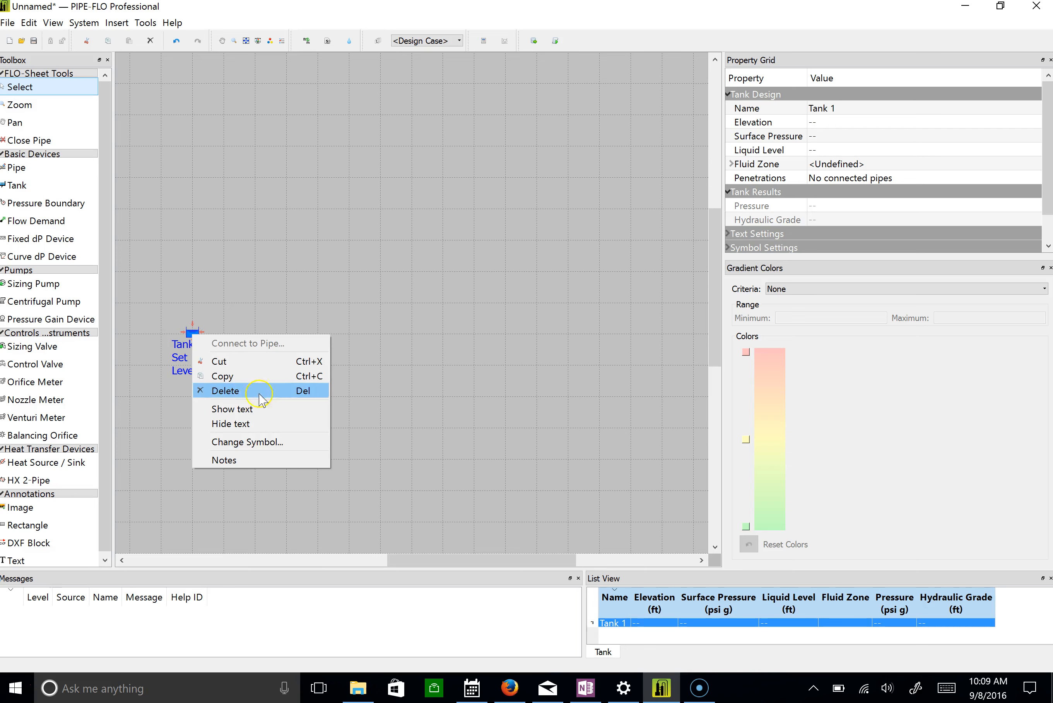
left_click(272, 444)
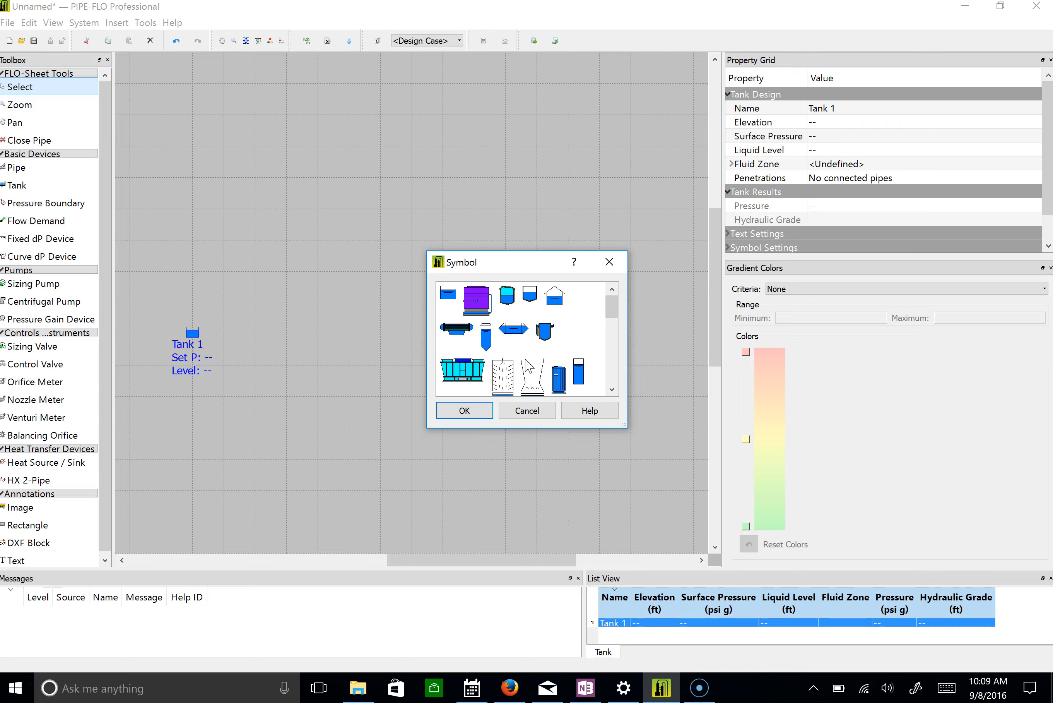
left_click_drag(611, 308, 613, 342)
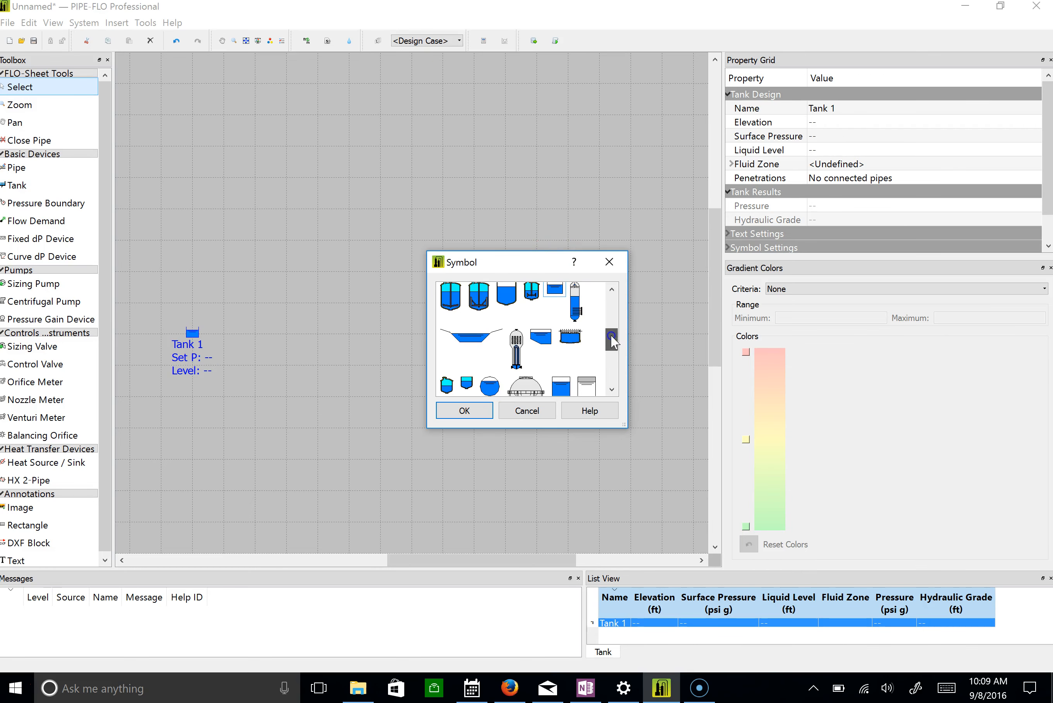
left_click(473, 340)
left_click(474, 410)
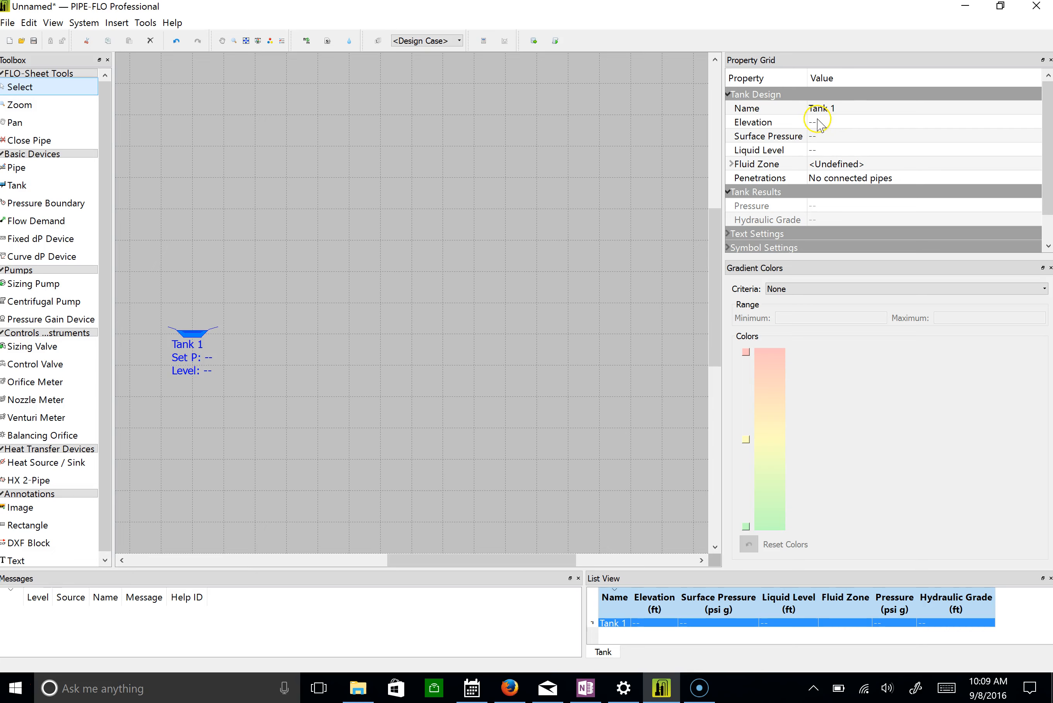
Set the tank's elevation to 0 ft, surface pressure to 0 psi g and liquid level to 13 ft.
left_click(837, 121)
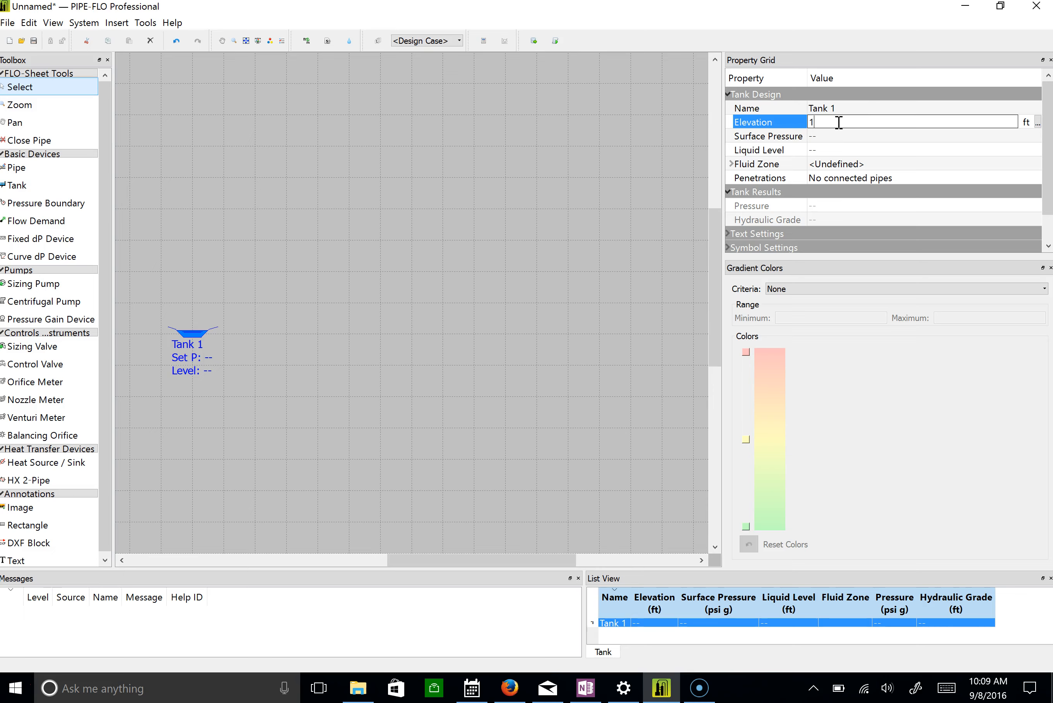
type("13")
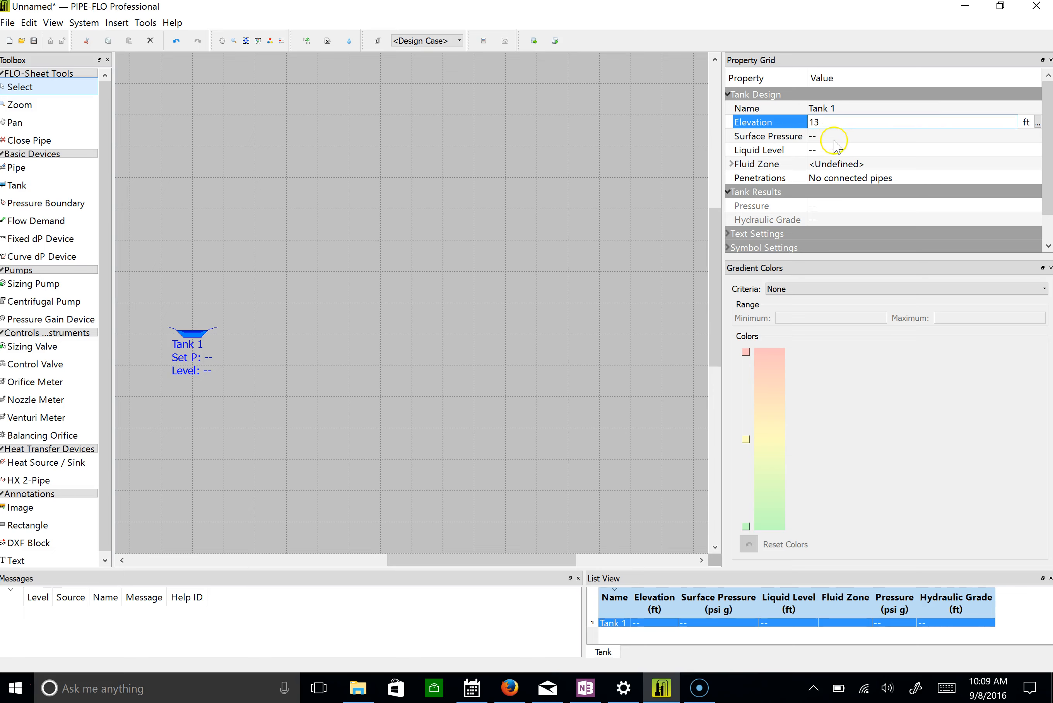
left_click(836, 135)
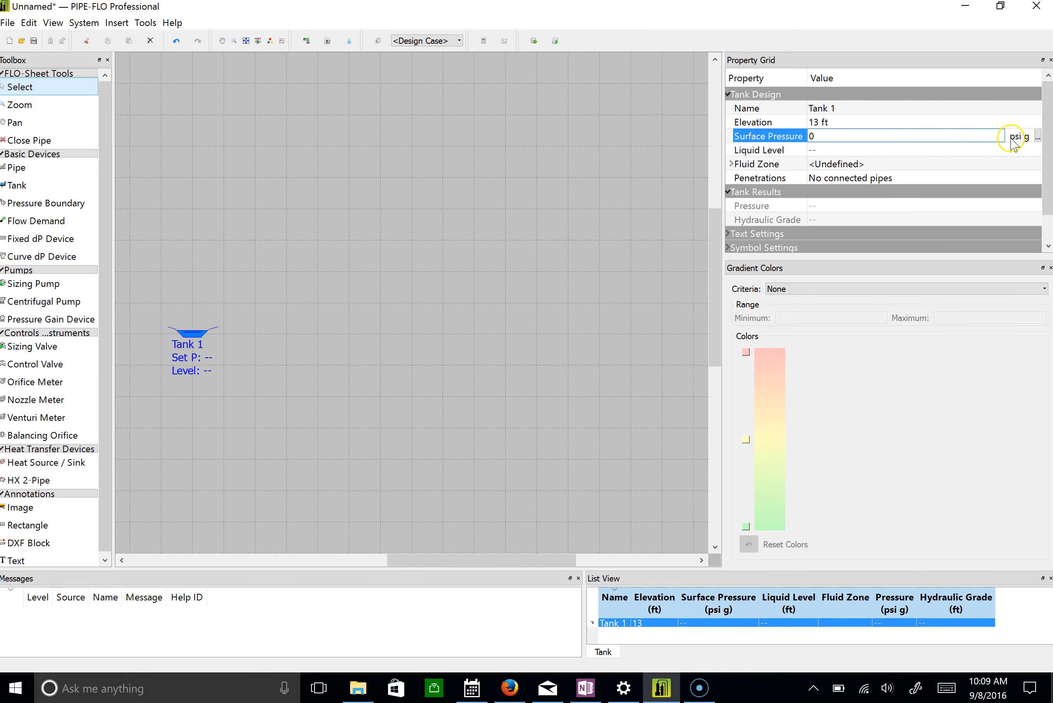
left_click(828, 122)
type("0")
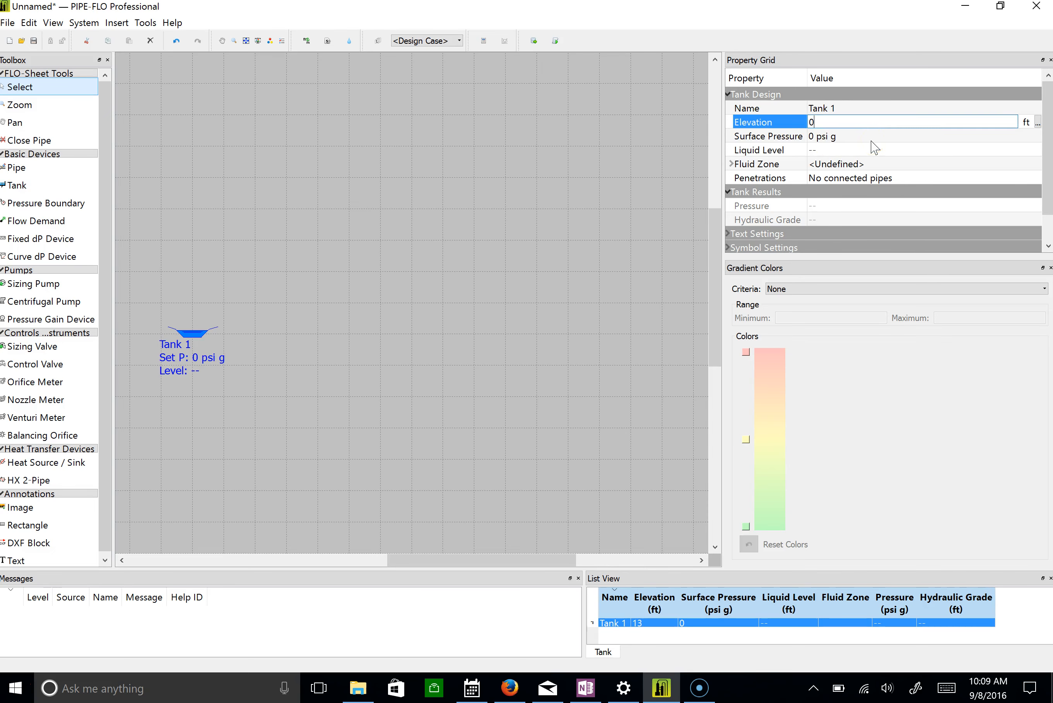
left_click(814, 150)
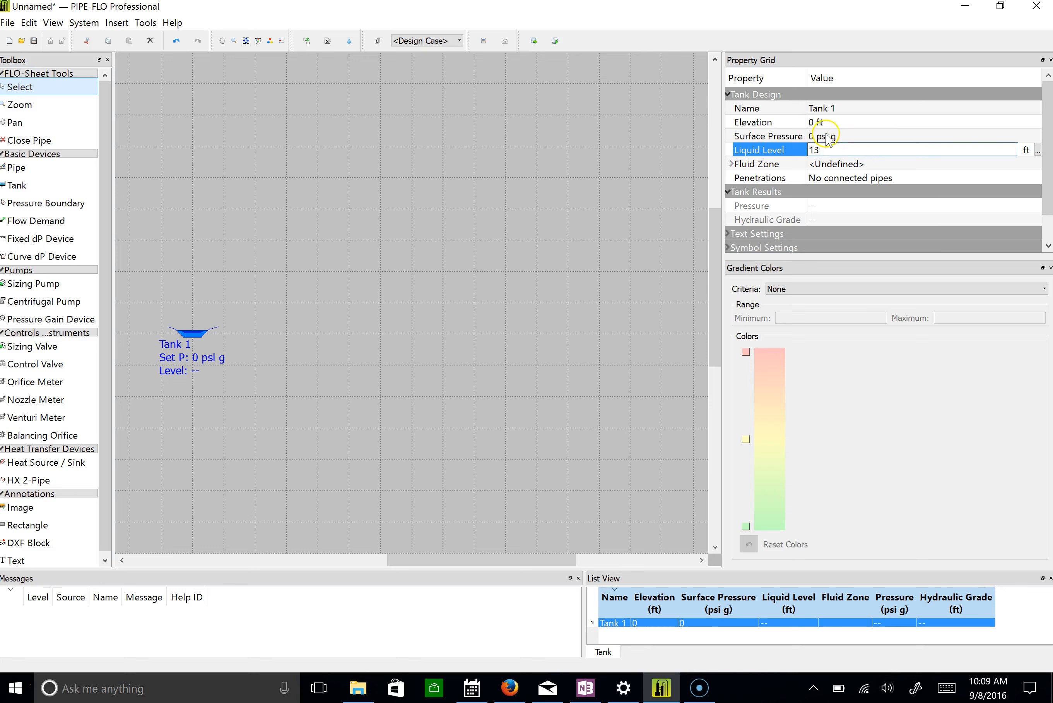
View the notes of the basin tank and close them without adding anything.
right_click(190, 330)
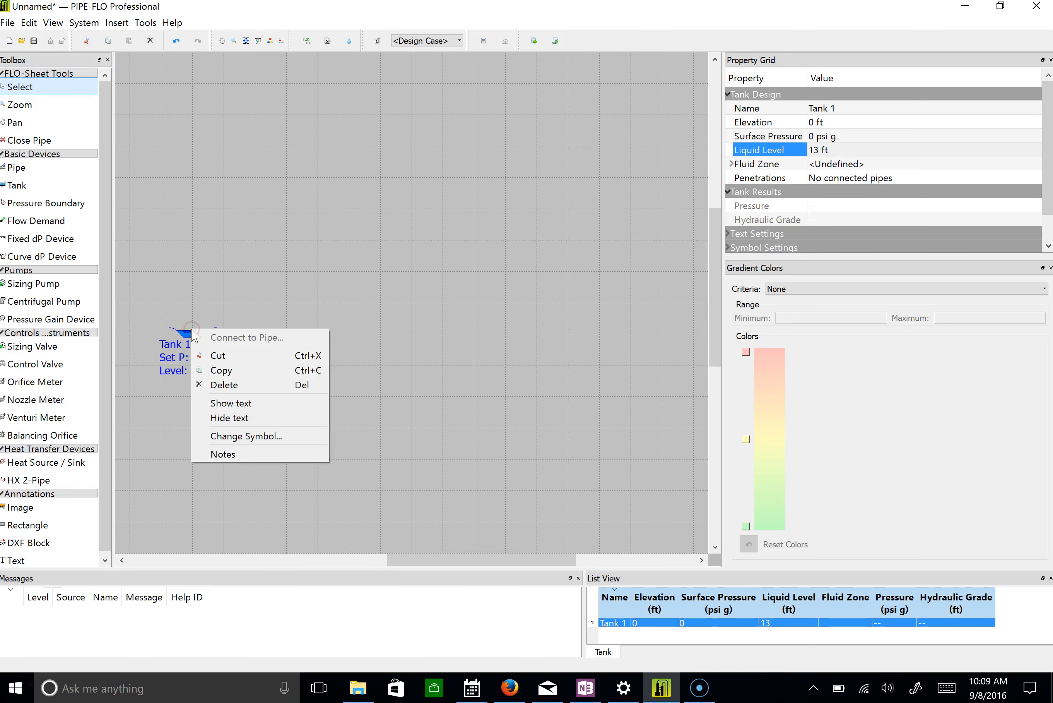
left_click(260, 454)
left_click(544, 446)
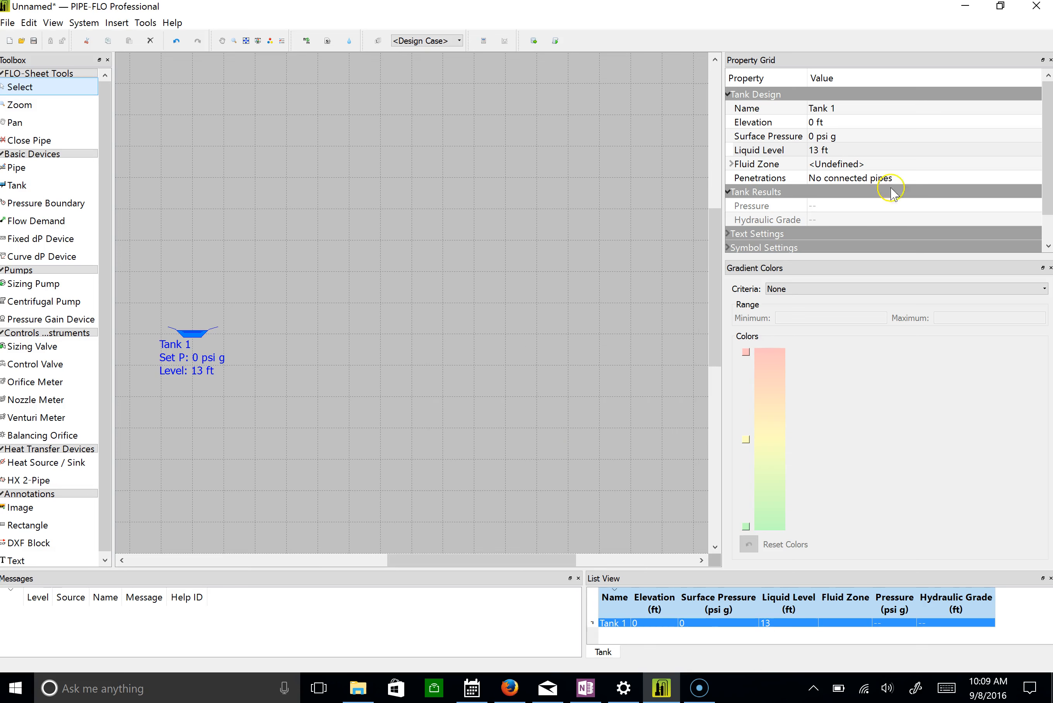
Check the units offered for the tank's elevation without changing the unit.
left_click(828, 120)
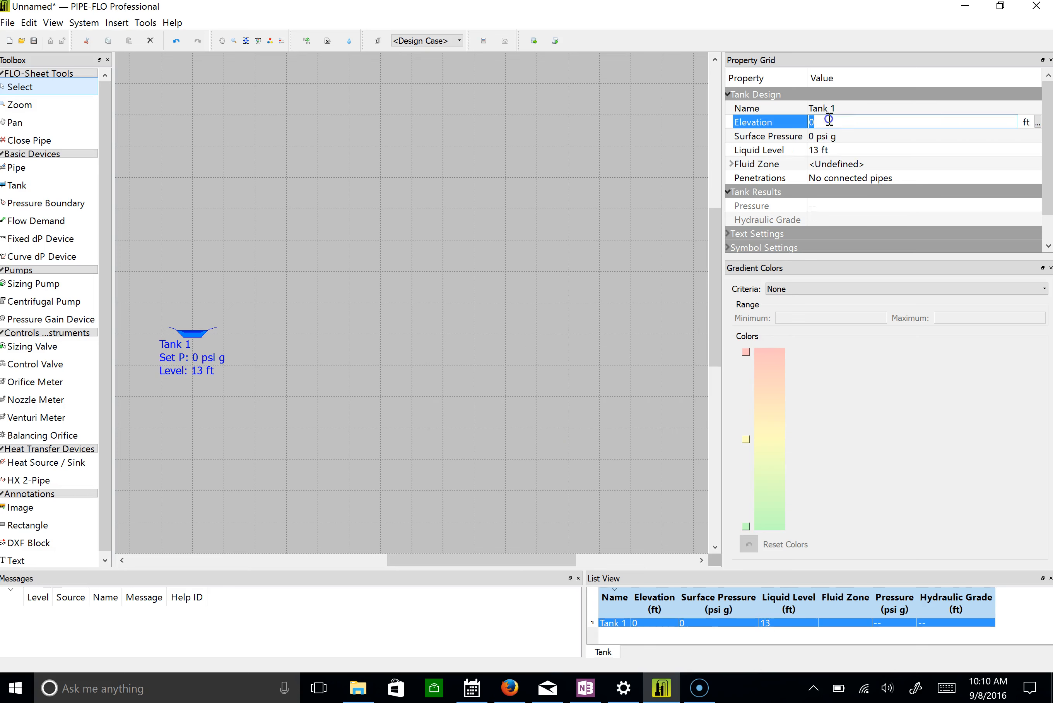
left_click(1038, 122)
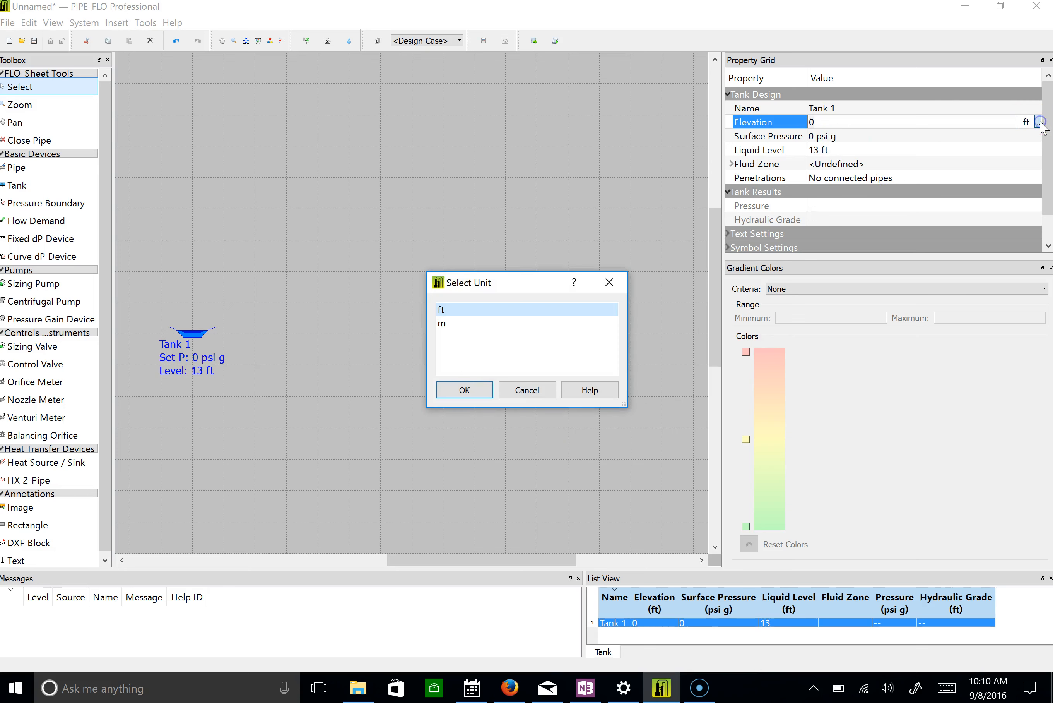
left_click(540, 393)
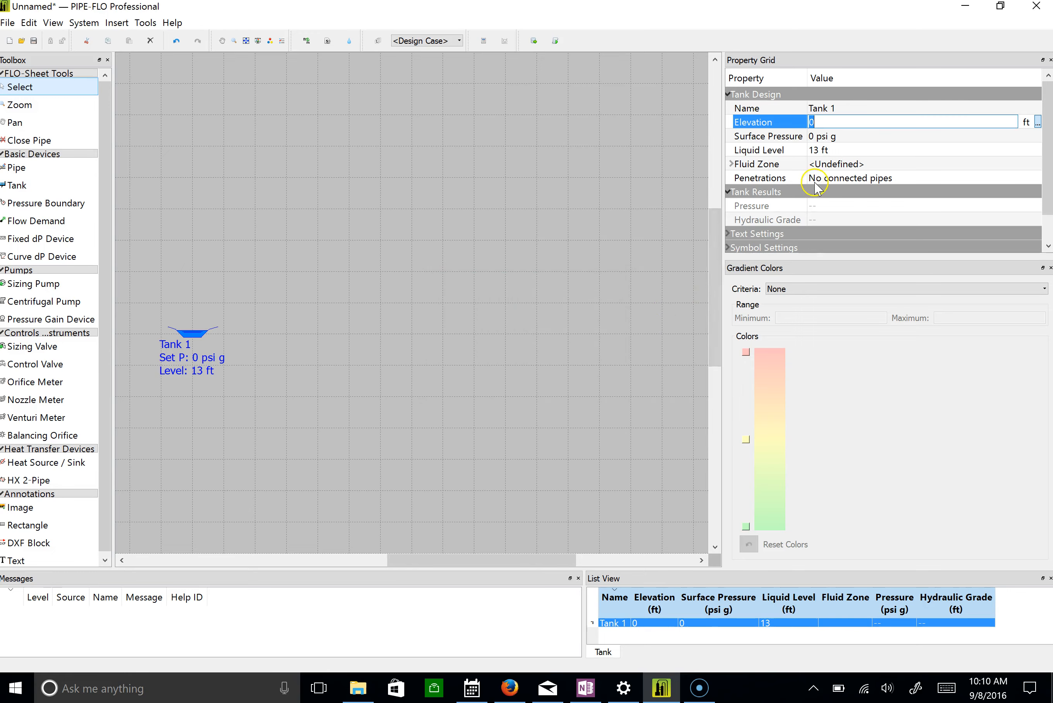
left_click(192, 331)
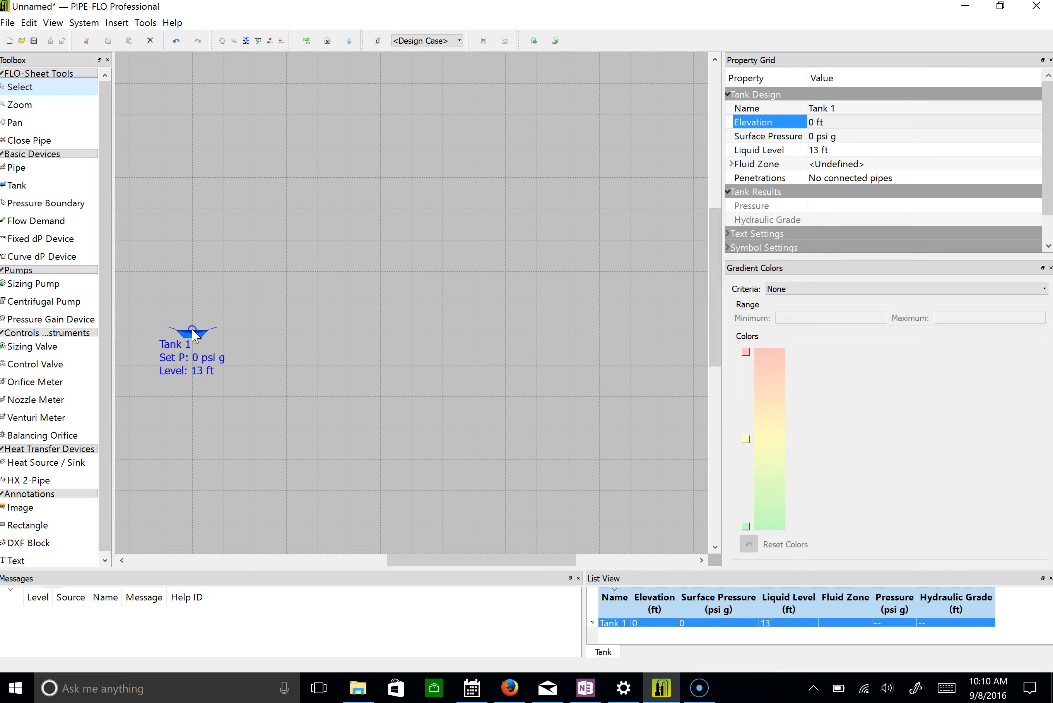
right_click(189, 339)
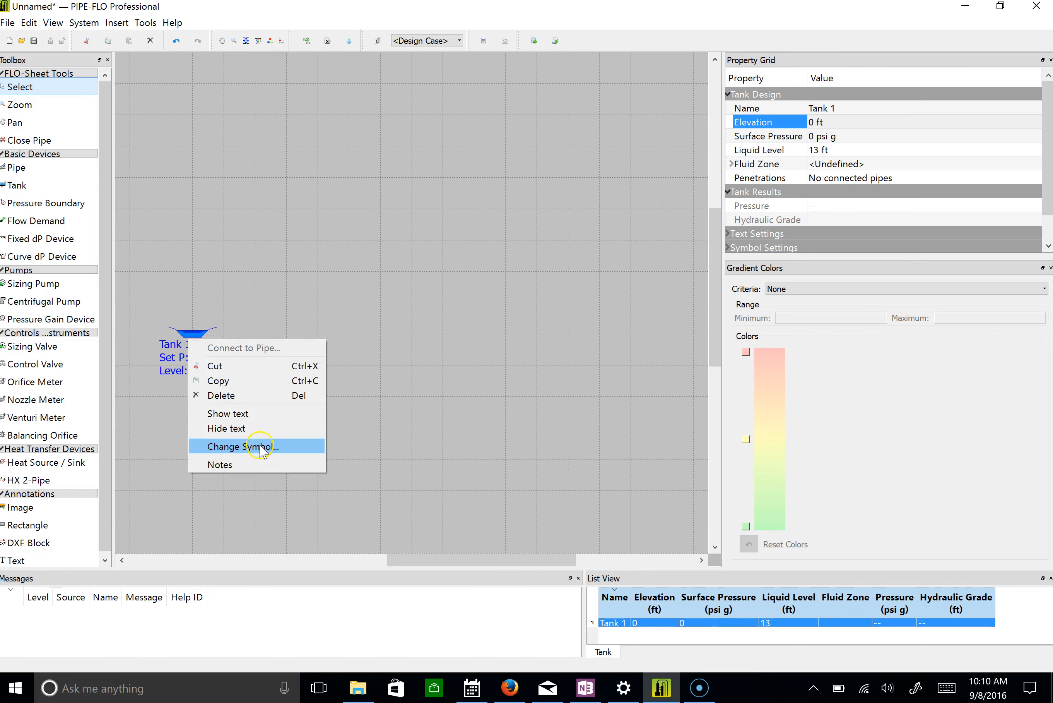
left_click(244, 317)
left_click(205, 335)
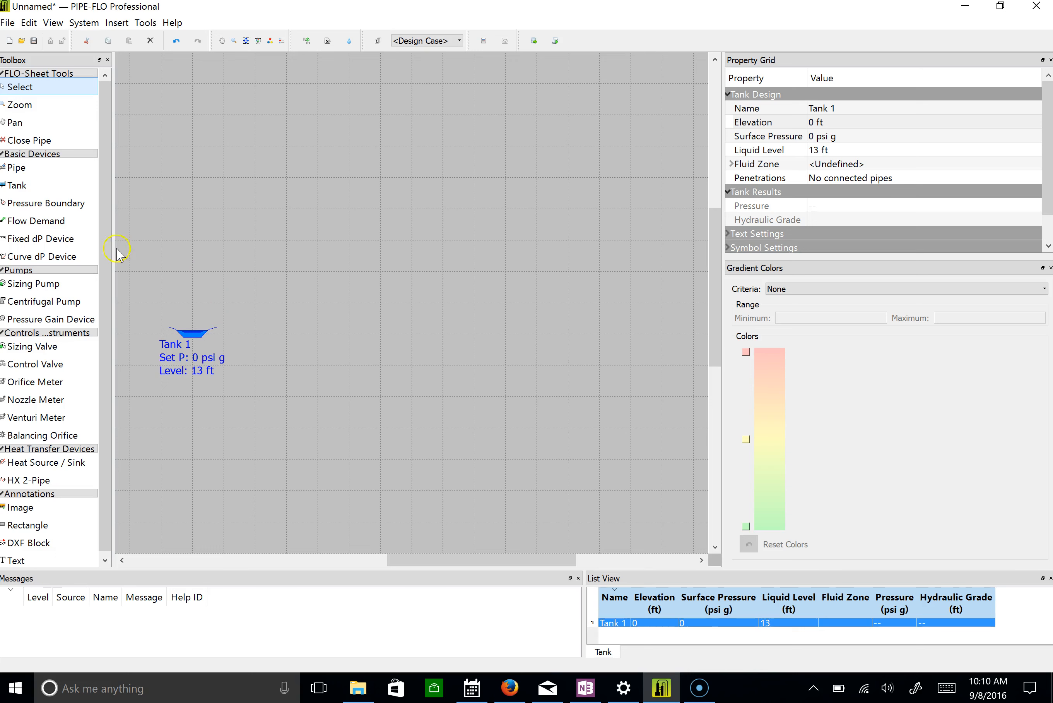
Place a second tank in the upper-right area of the drawing grid and end tank placement.
left_click(18, 193)
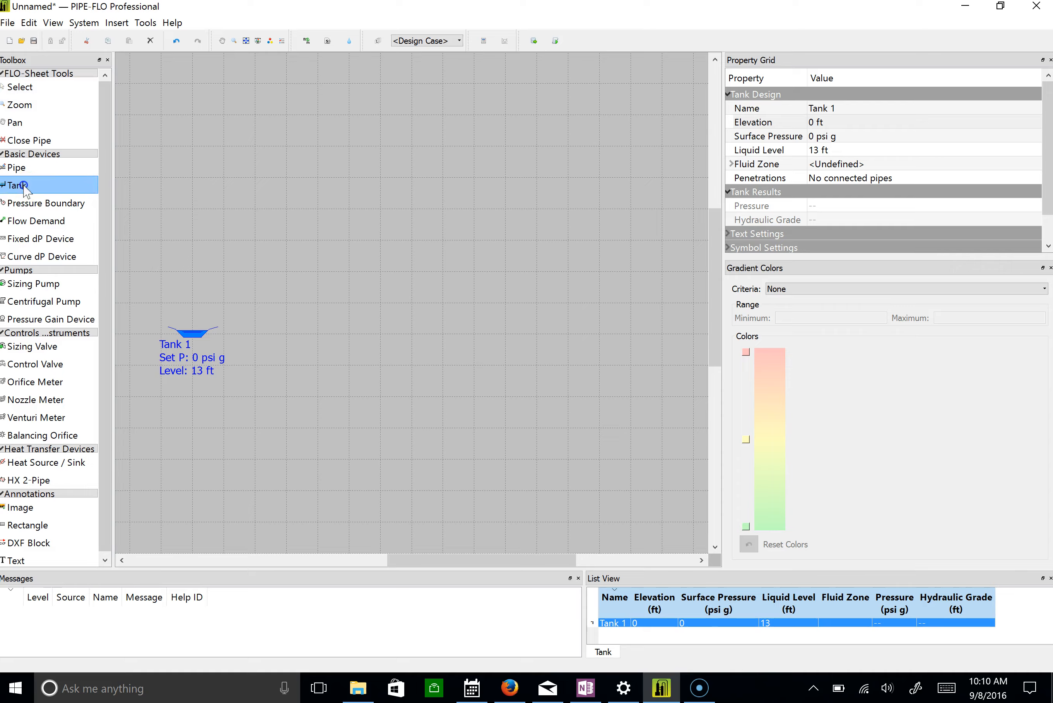
left_click(580, 145)
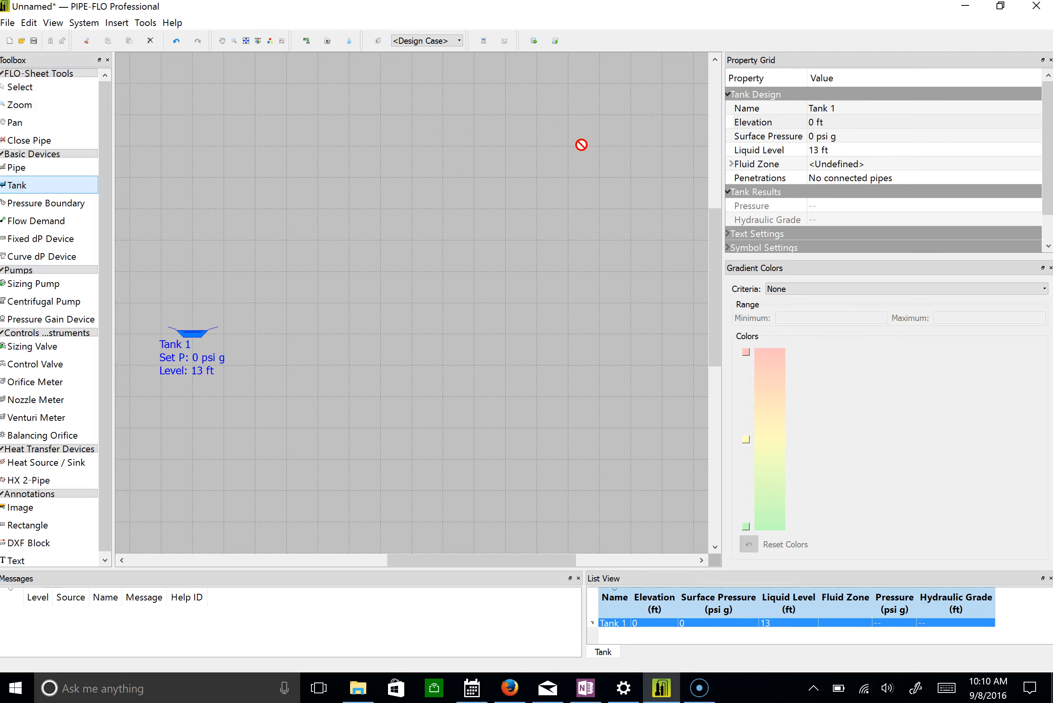
right_click(586, 152)
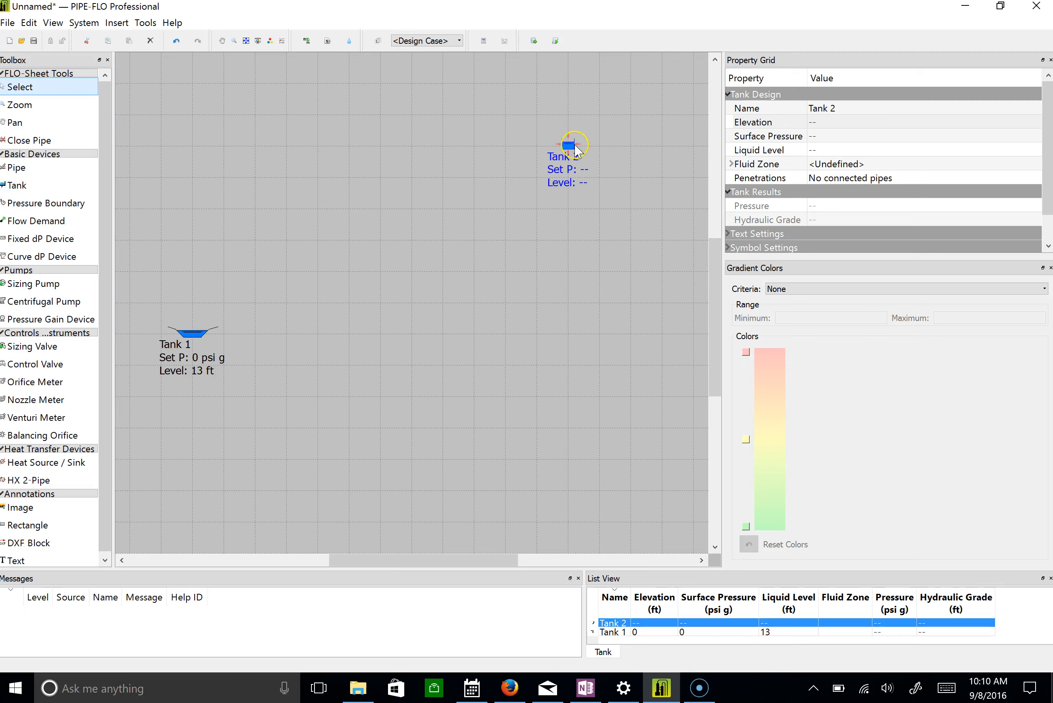
Change the second tank's symbol to the tank with a peaked roof.
right_click(570, 146)
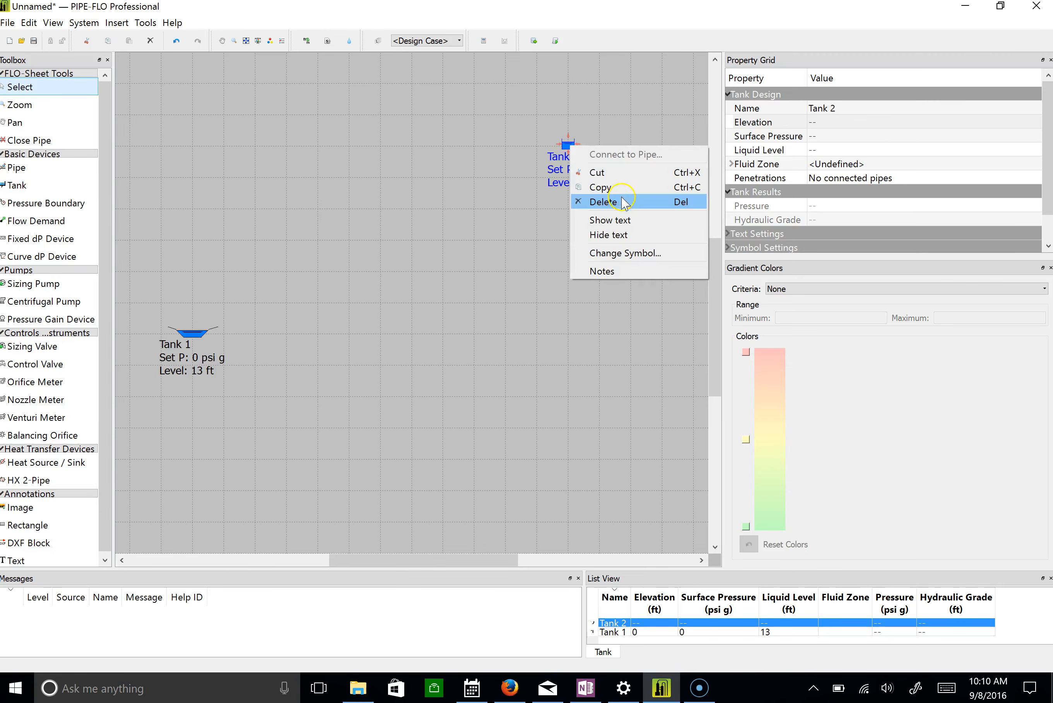
left_click(643, 263)
left_click(560, 302)
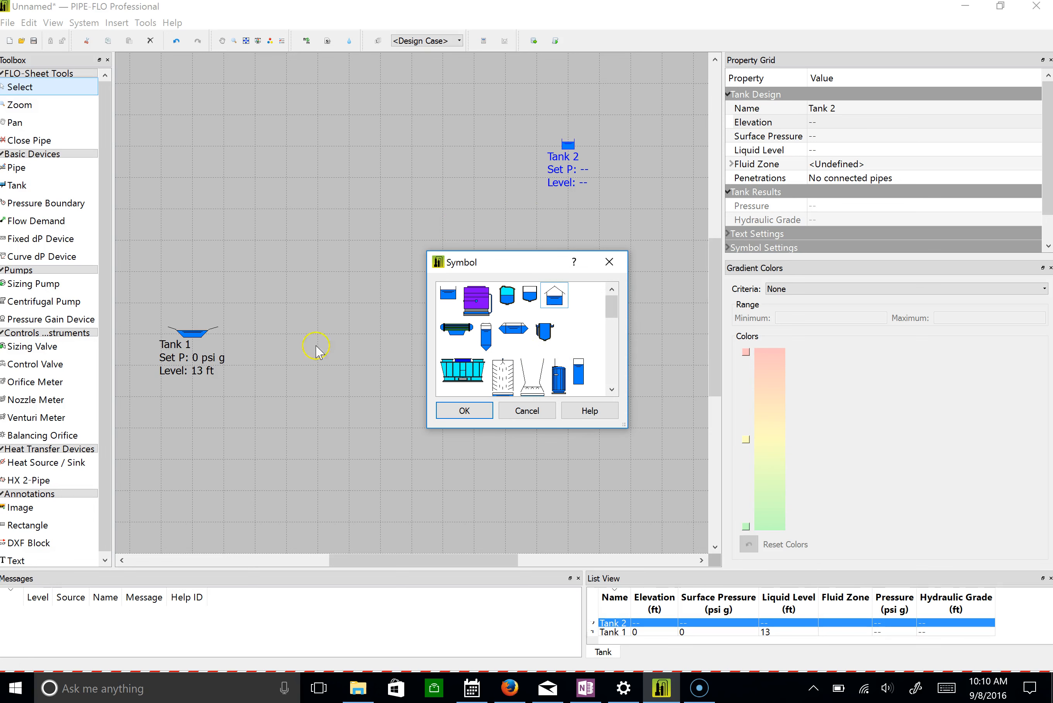
left_click(637, 688)
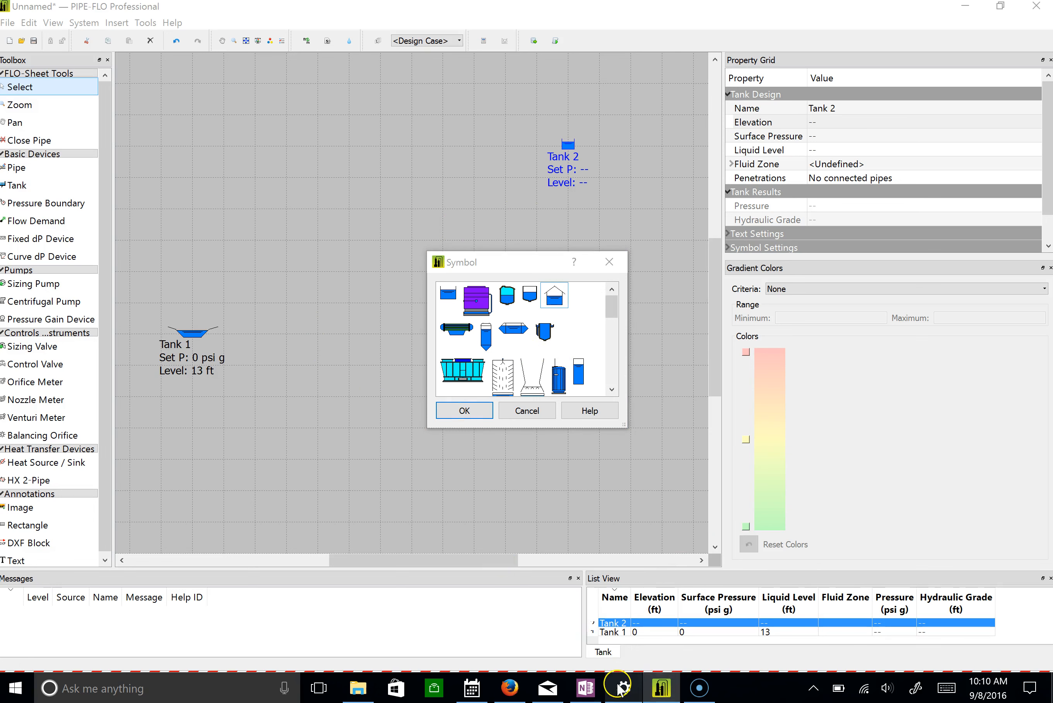
left_click(553, 301)
left_click(462, 416)
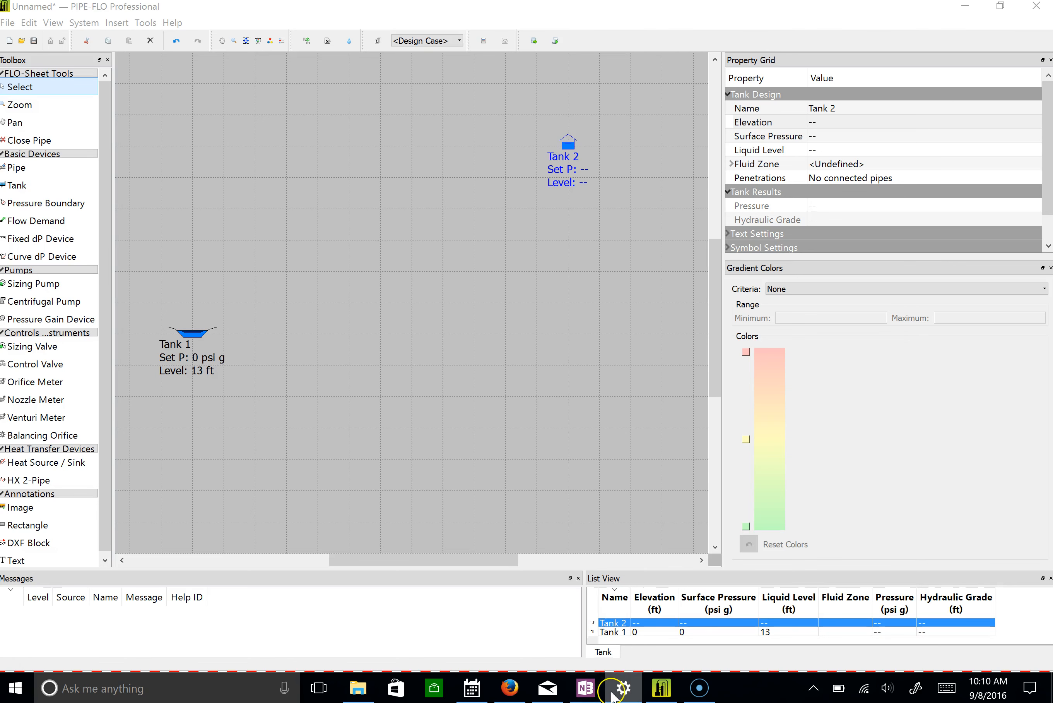
Switch to the Windows display settings and connect to the wireless display MSDisplayAdapter_2A.
mouse_move(624, 688)
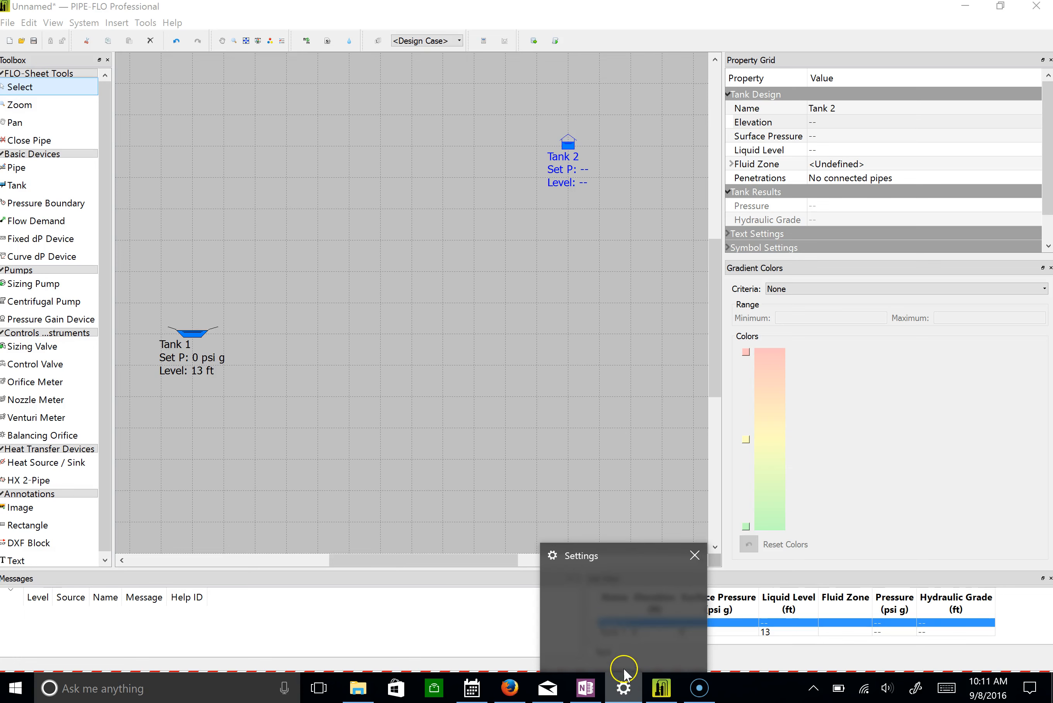
left_click(637, 691)
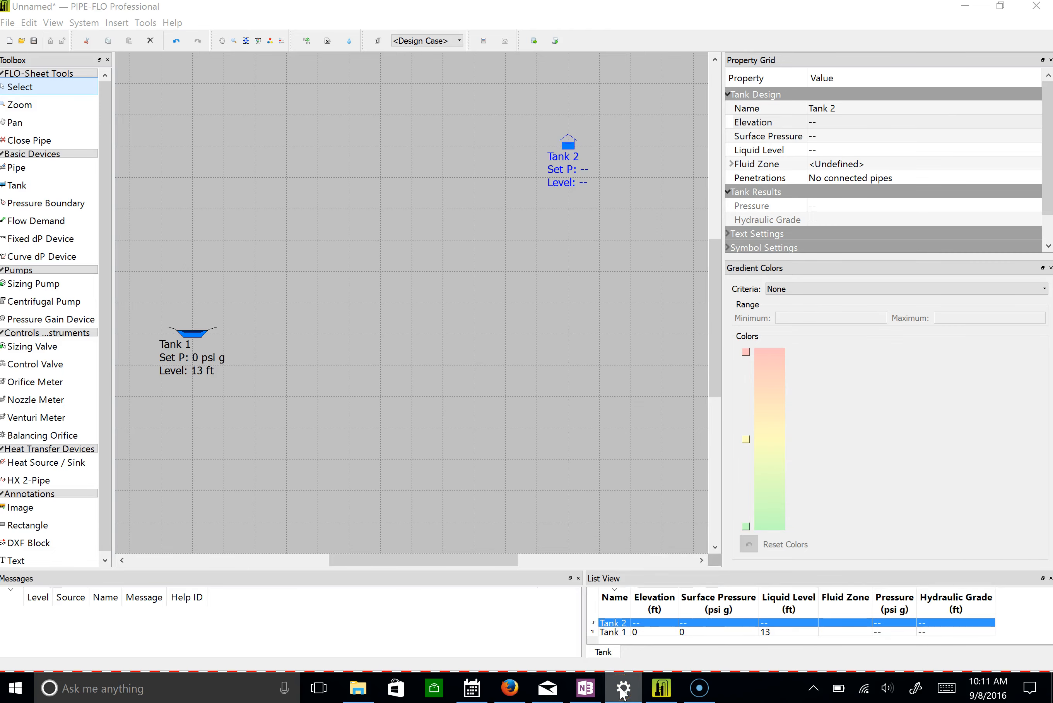
left_click(14, 688)
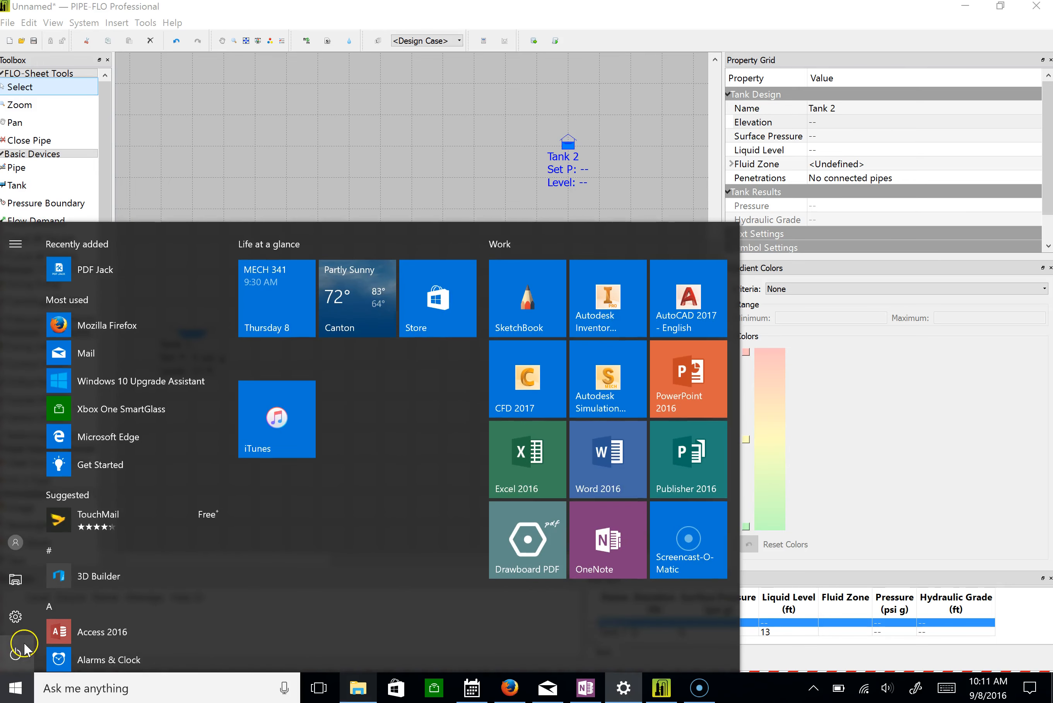
left_click(19, 624)
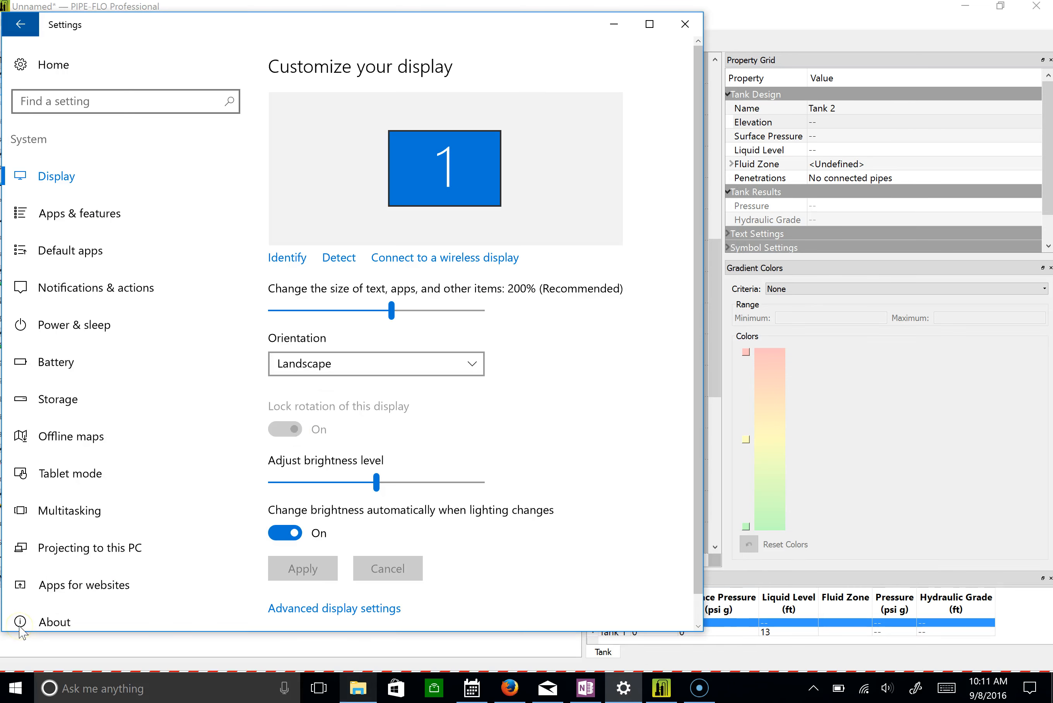
left_click(415, 259)
left_click(874, 136)
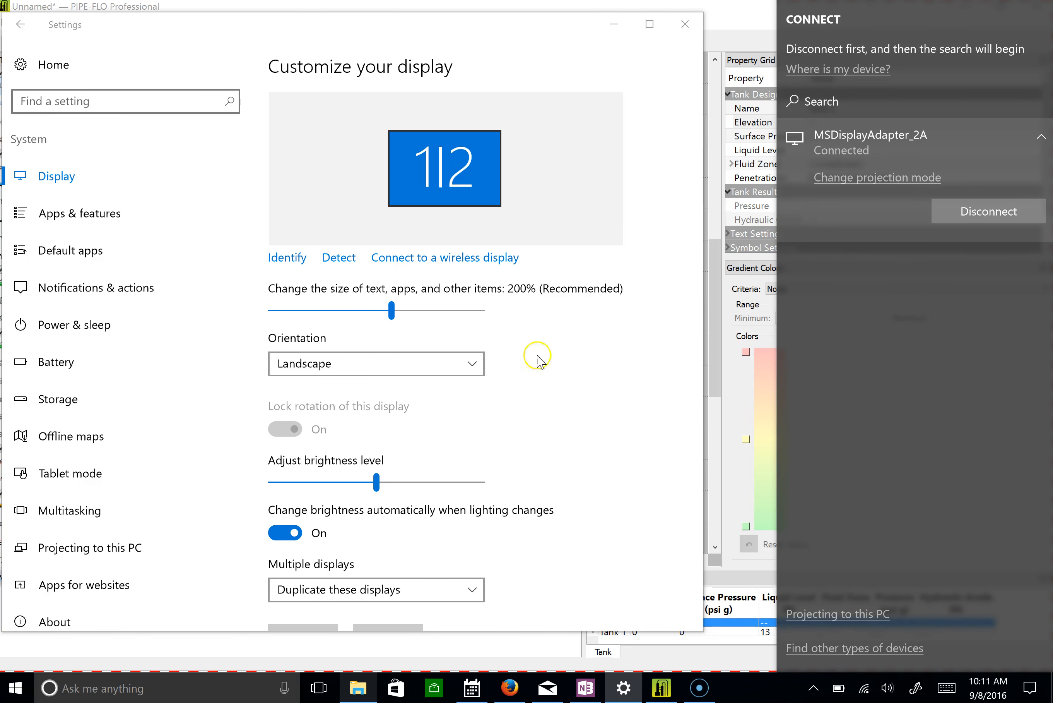
Switch back to PIPE-FLO and set Tank 2's elevation to 135 ft, surface pressure to 30 psi g and liquid level to 15 ft.
left_click(661, 689)
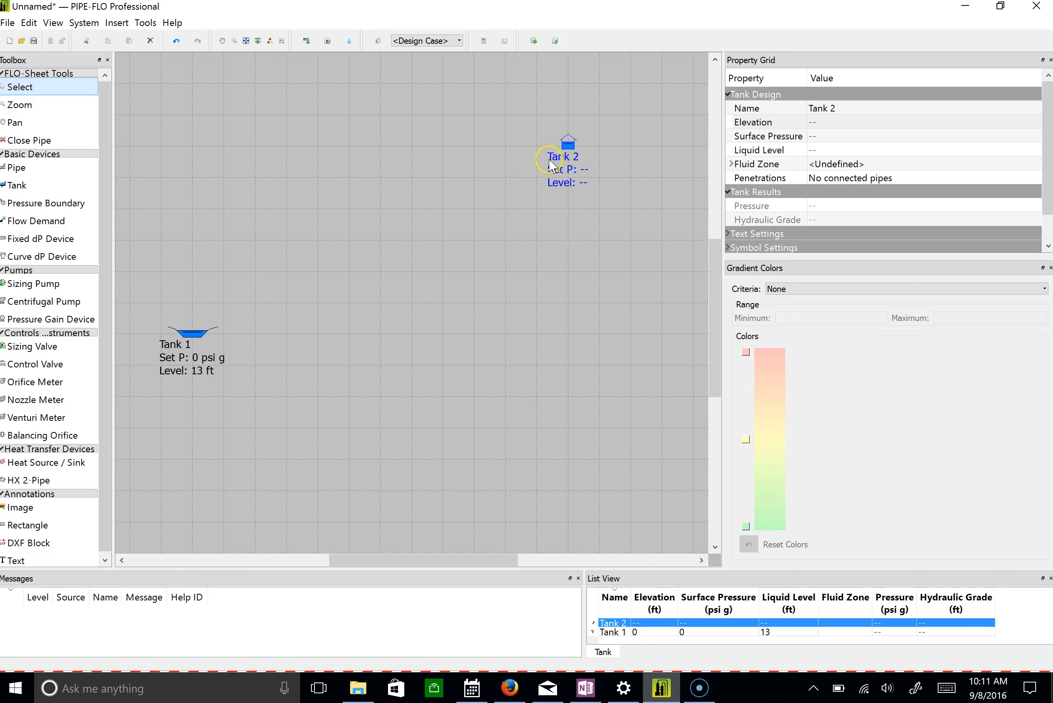
left_click(833, 121)
left_click(833, 121)
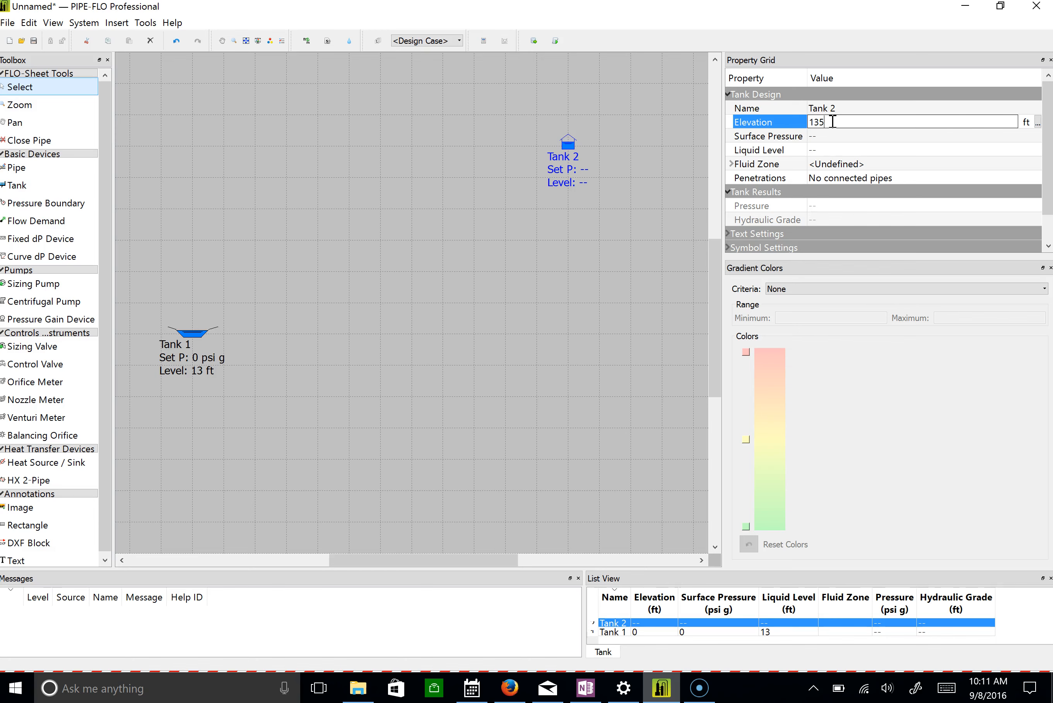
left_click(831, 135)
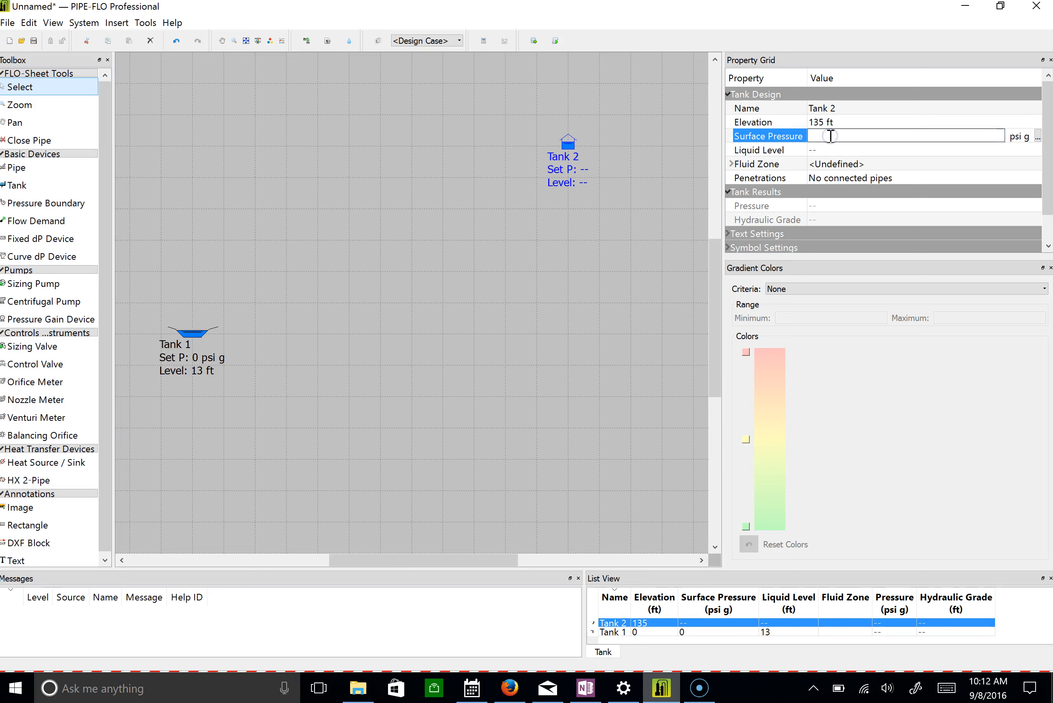
type("30")
left_click(833, 149)
type("15")
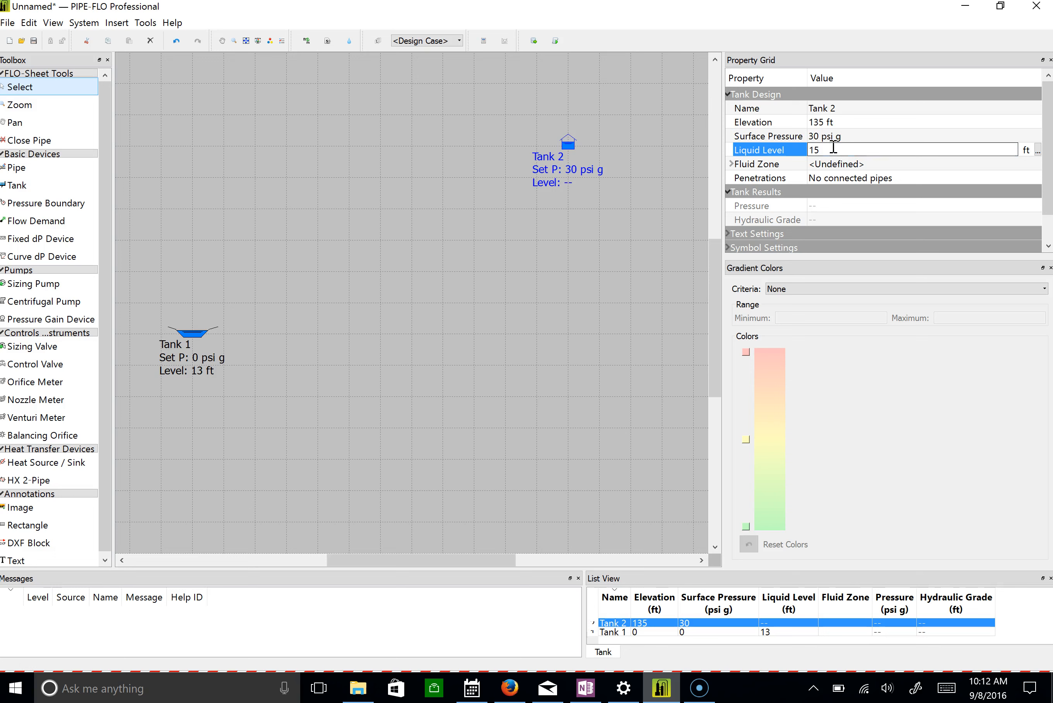
left_click(579, 233)
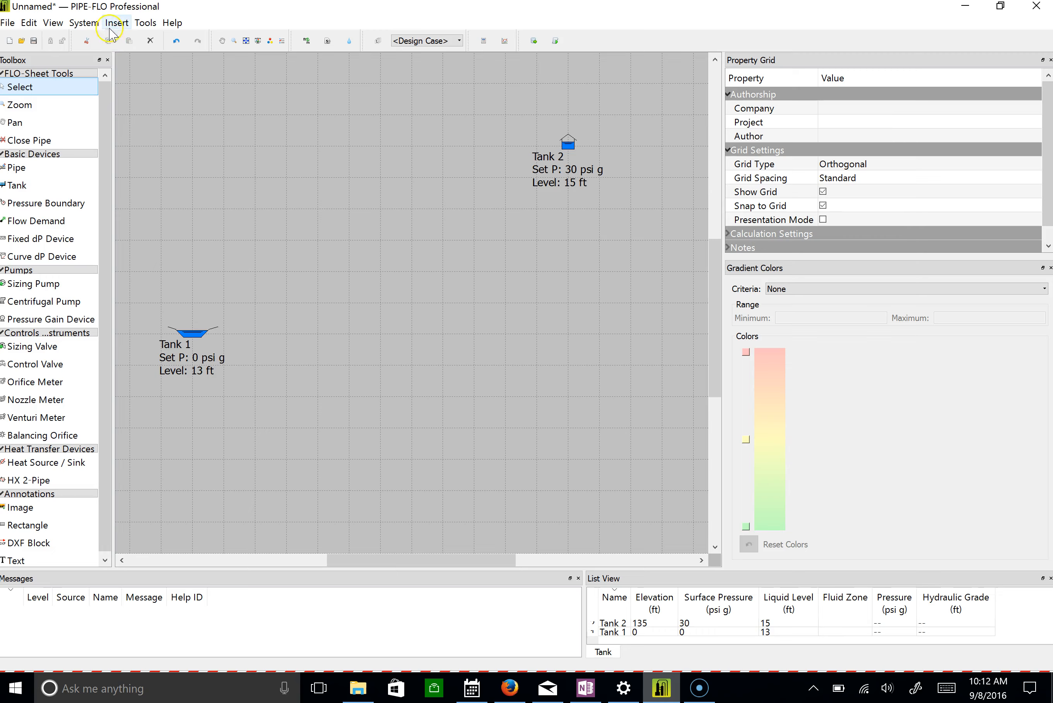
Create a new fluid zone for the system with the Table fluid type and Water as its fluid.
left_click(90, 23)
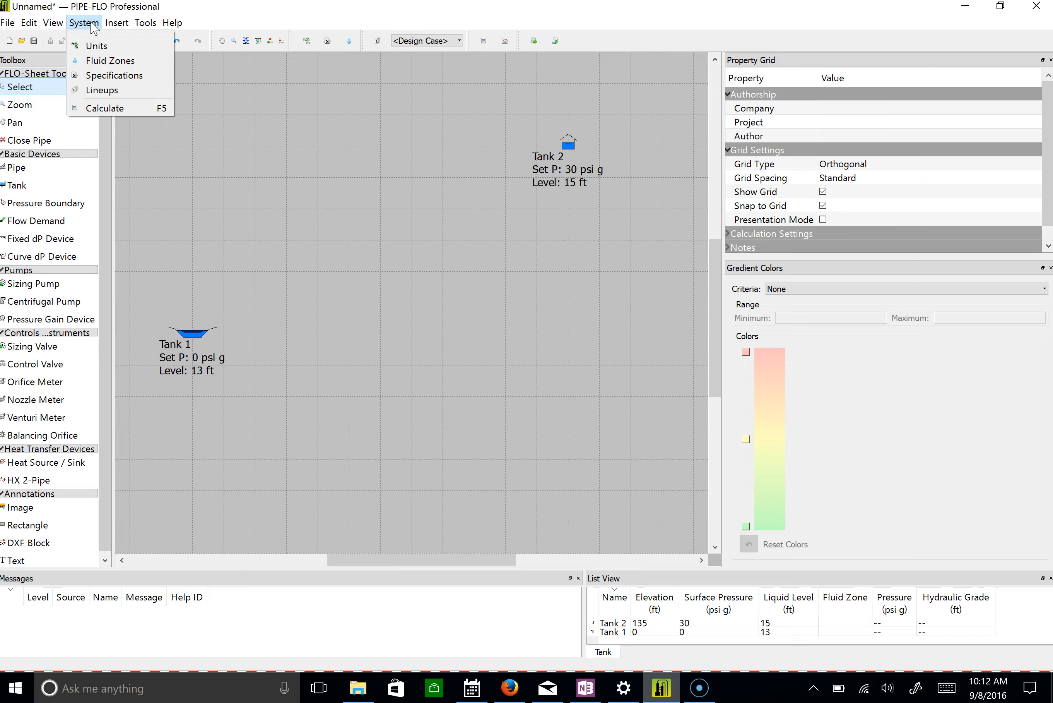
left_click(102, 66)
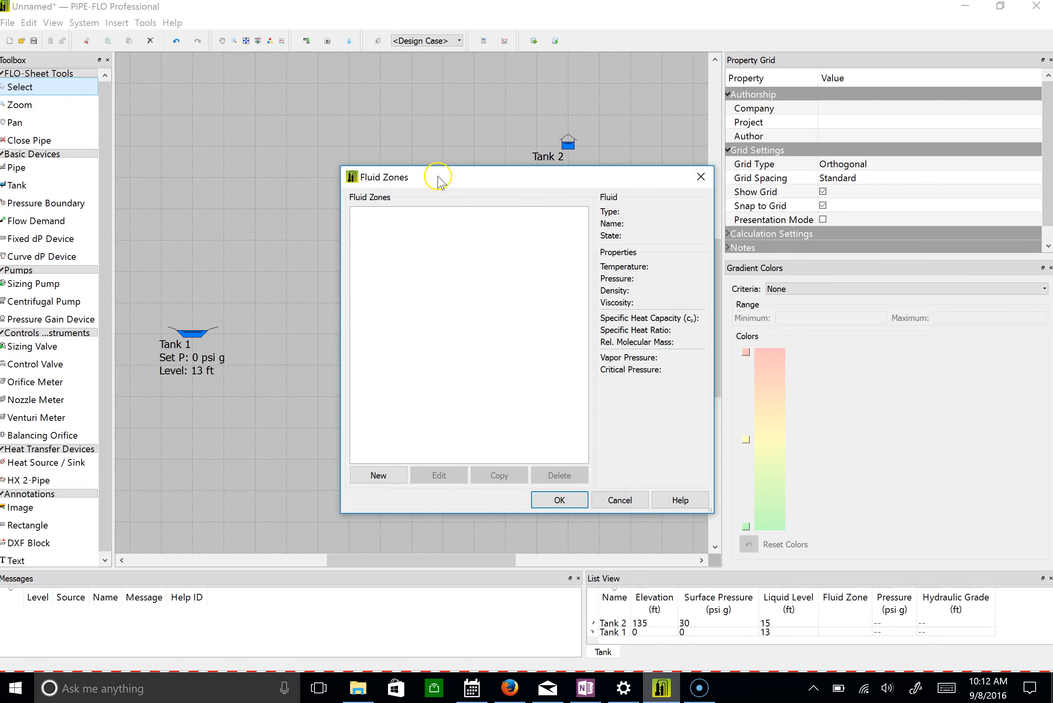
left_click_drag(437, 177, 343, 123)
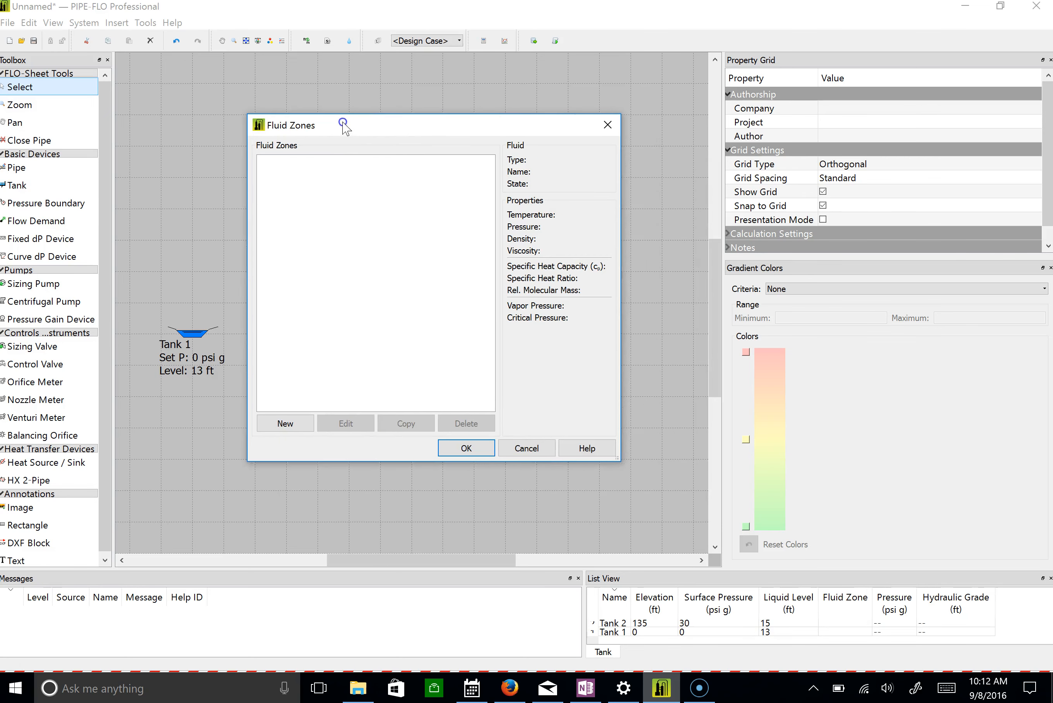
left_click(283, 422)
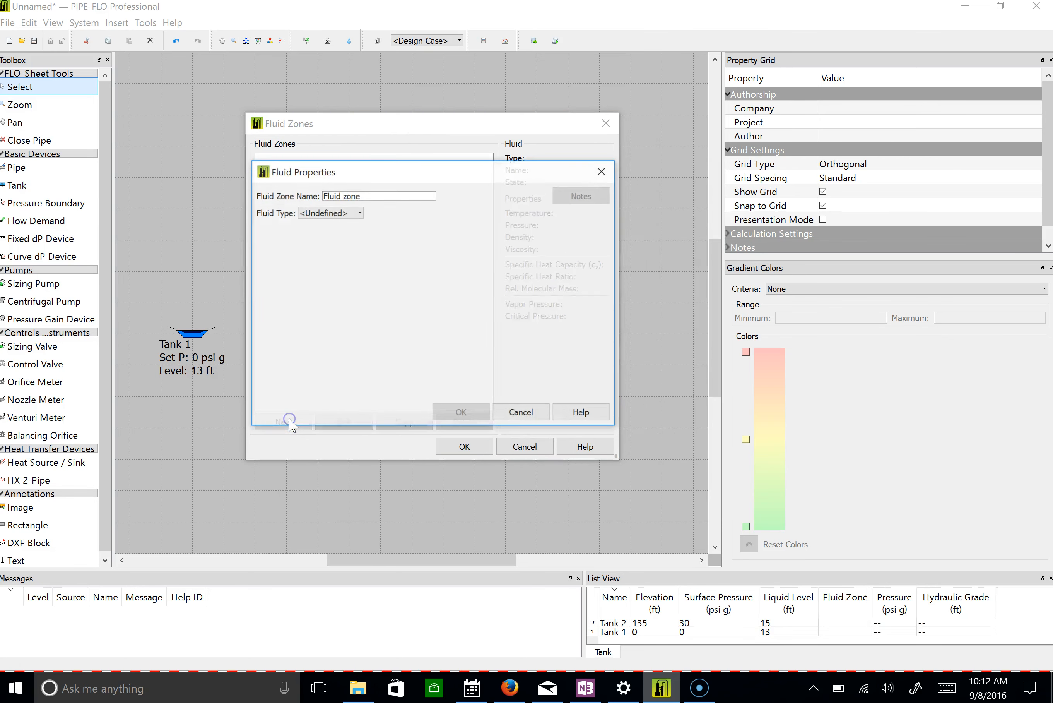
left_click(331, 212)
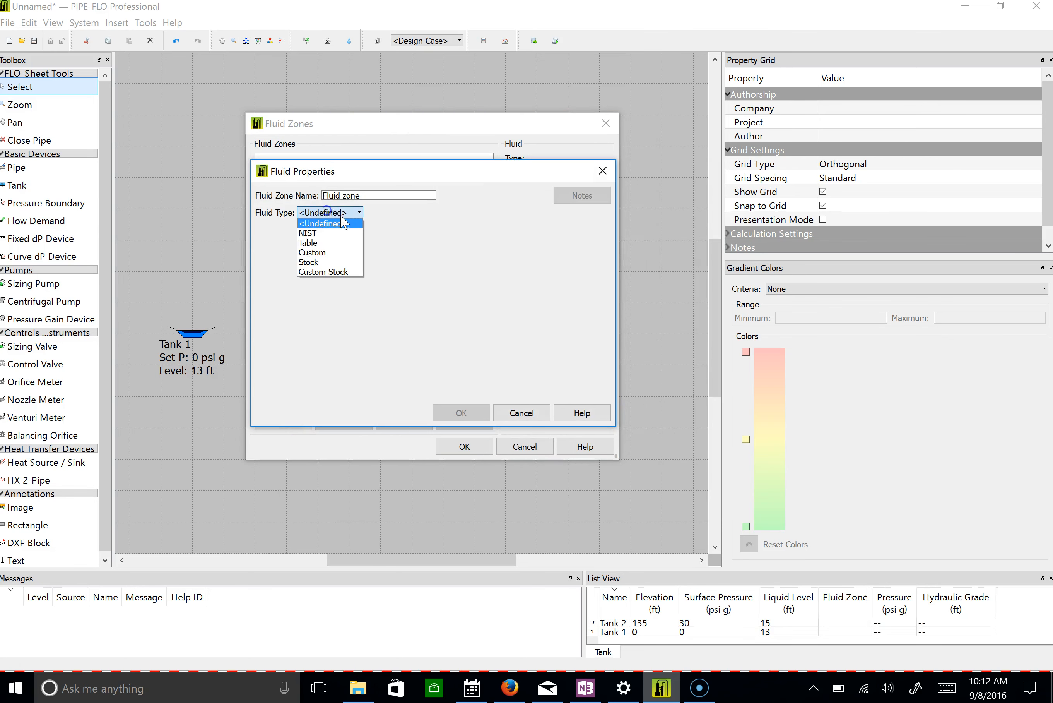
left_click(336, 243)
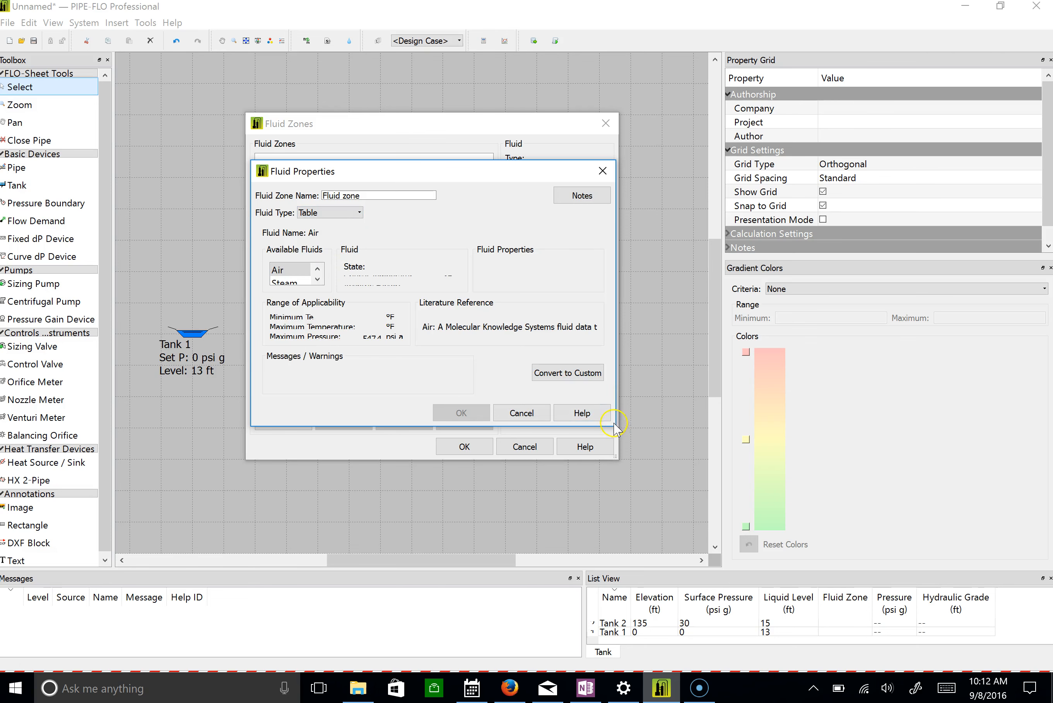
scroll(290, 275, "down", 3)
left_click(296, 272)
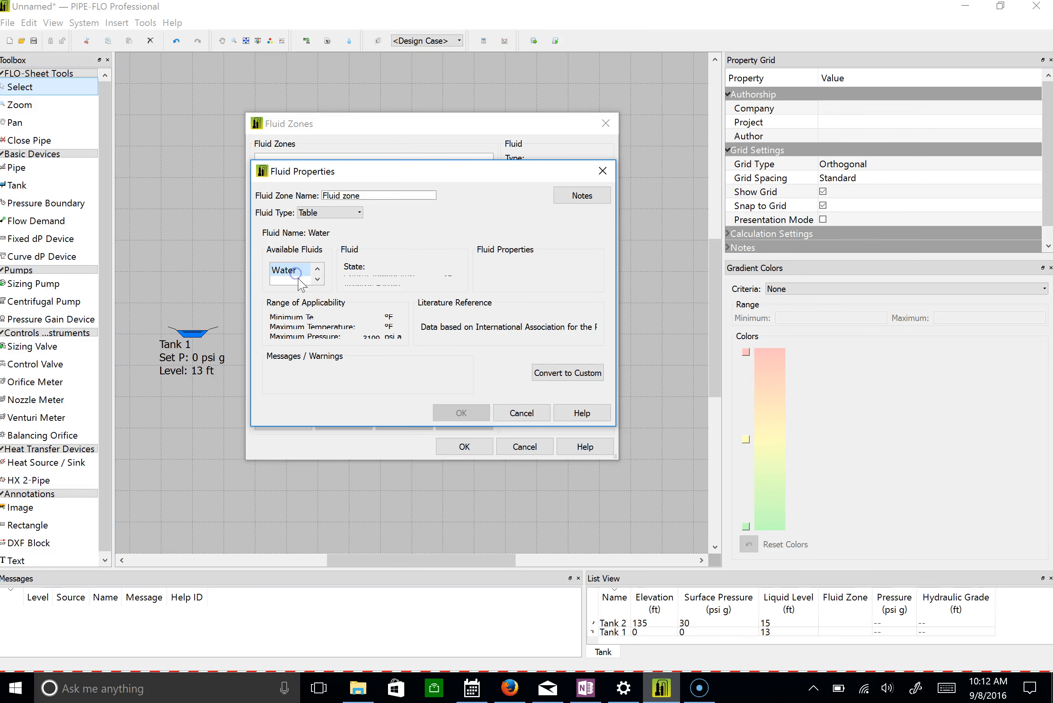
Set the water's temperature to 80 °F and pressure to 0 psi g, and accept the new fluid zone.
left_click_drag(529, 173, 429, 124)
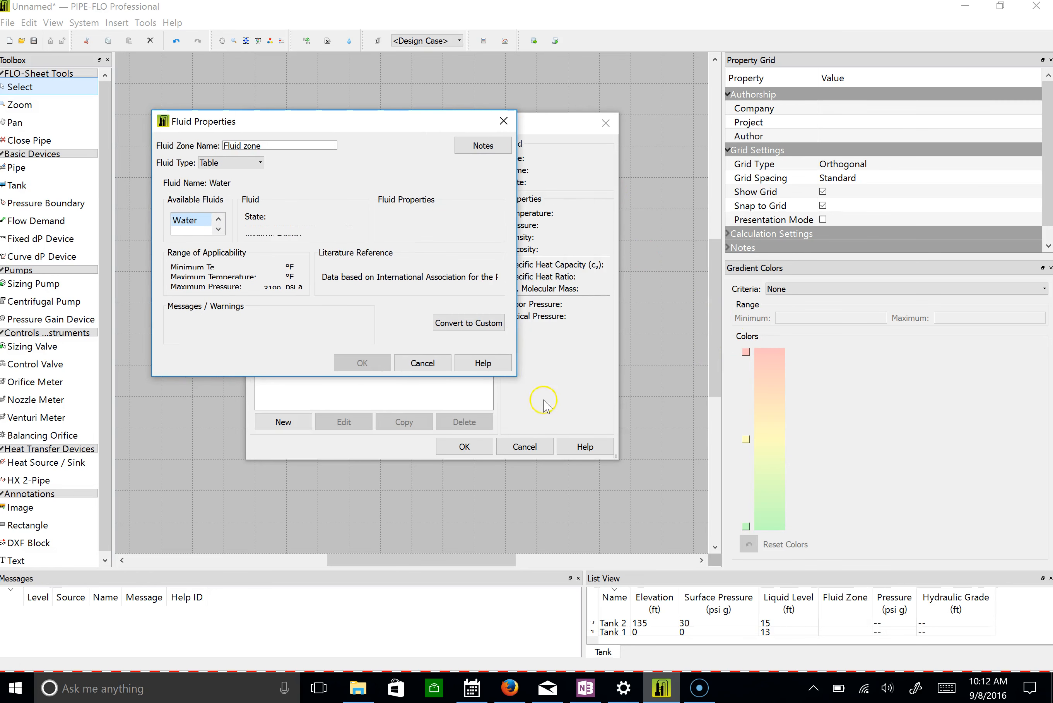
left_click_drag(516, 375, 767, 374)
left_click_drag(557, 377, 568, 575)
left_click(675, 218)
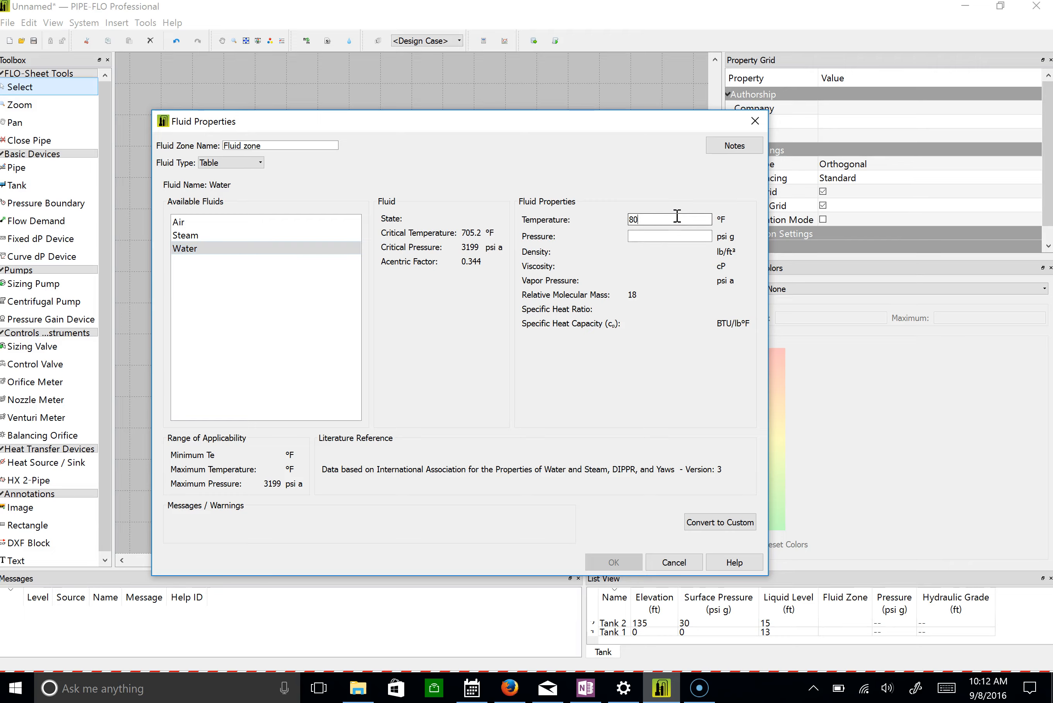
type("80")
left_click(689, 237)
type("0")
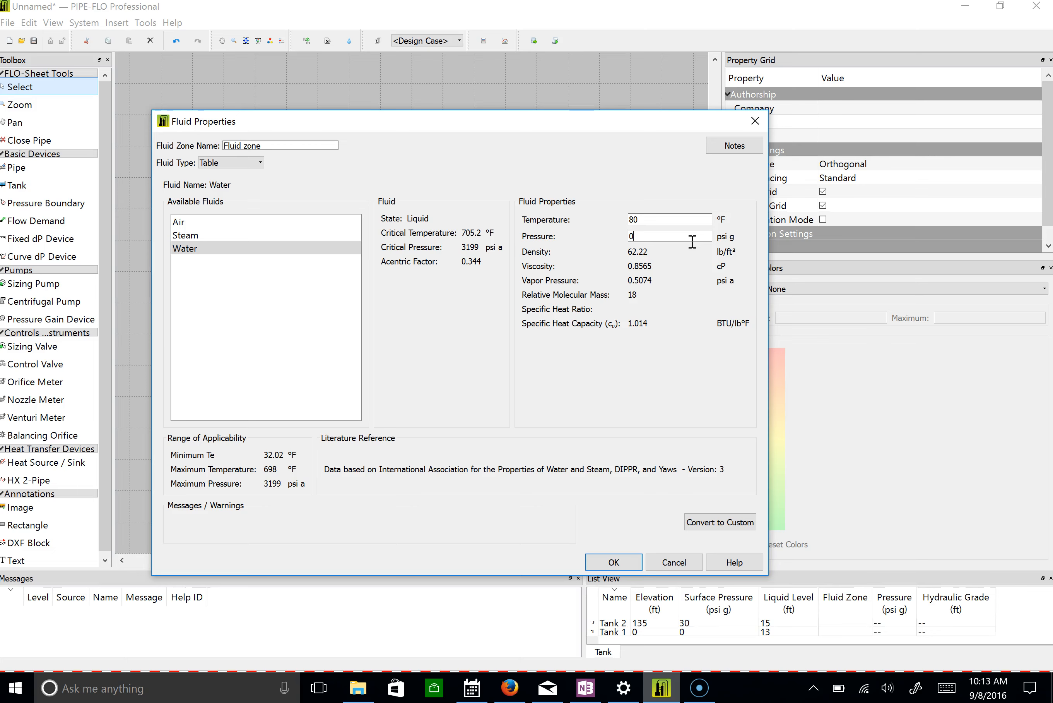
left_click(605, 561)
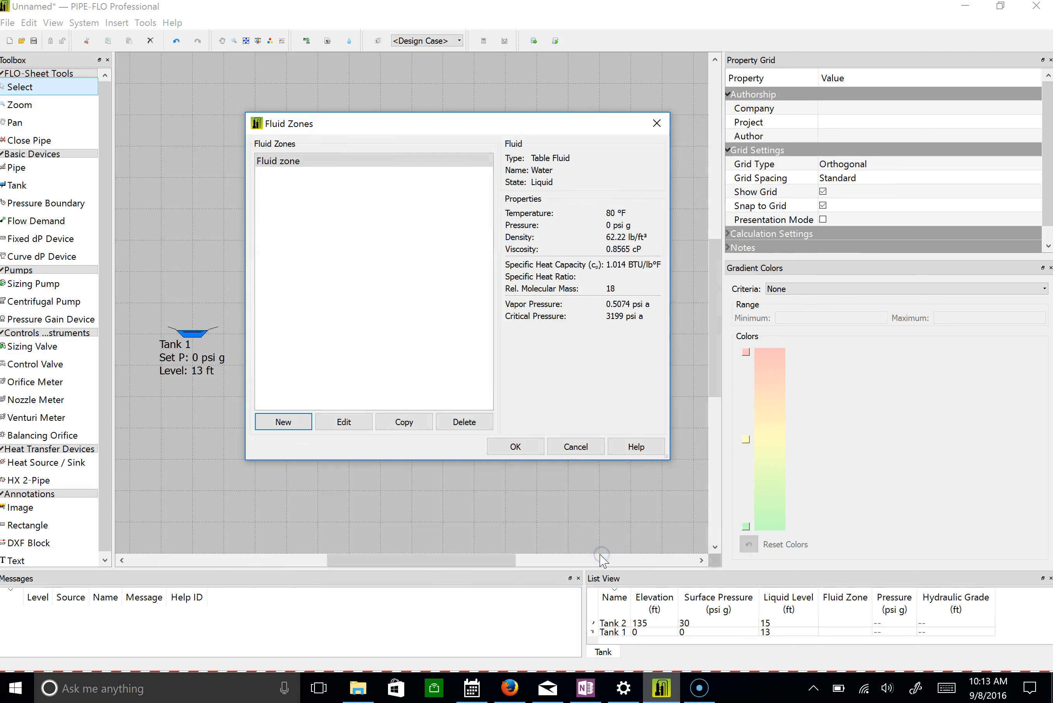
left_click(515, 445)
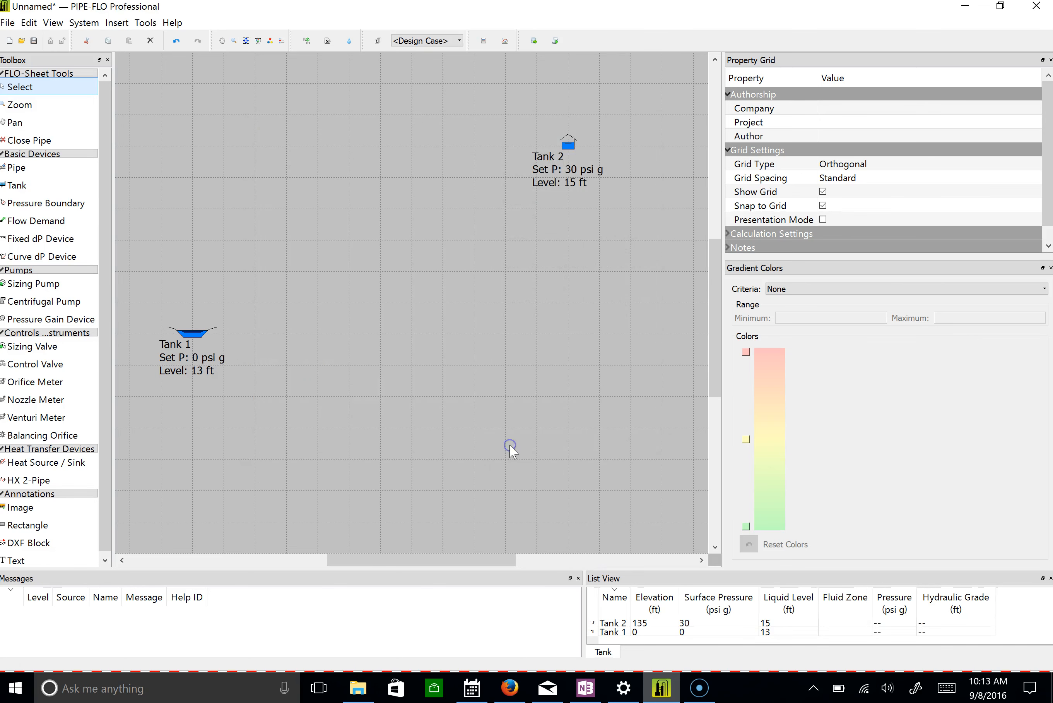
Assign the water fluid zone "Fluid zone" to Tank 1.
left_click(202, 343)
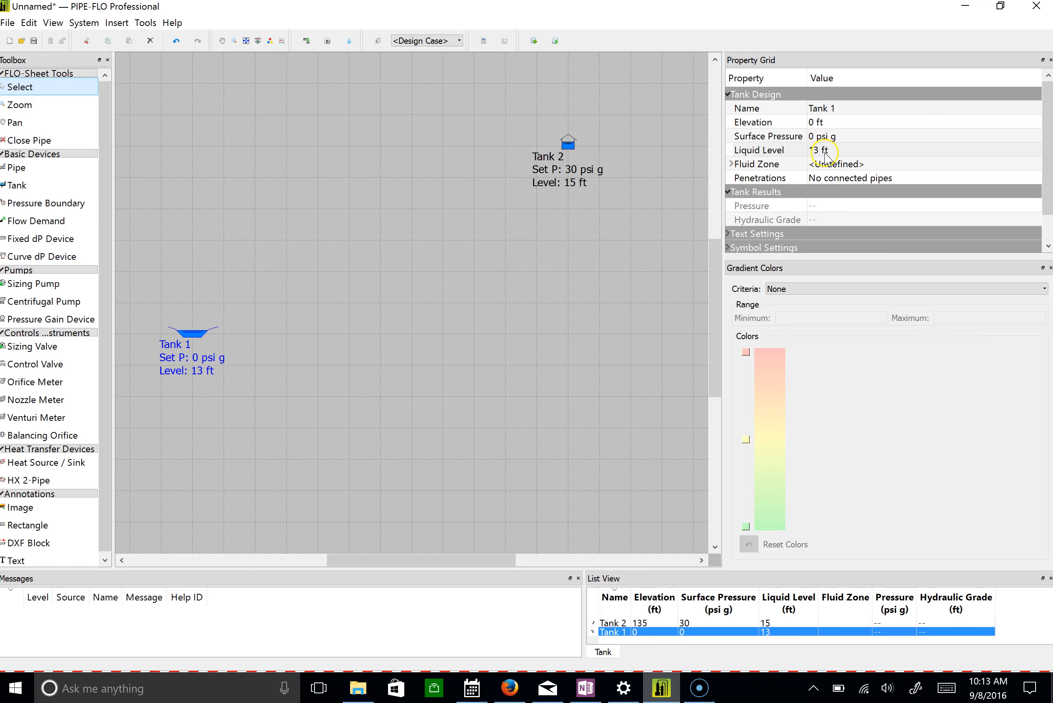
left_click(836, 166)
left_click(836, 166)
left_click(860, 179)
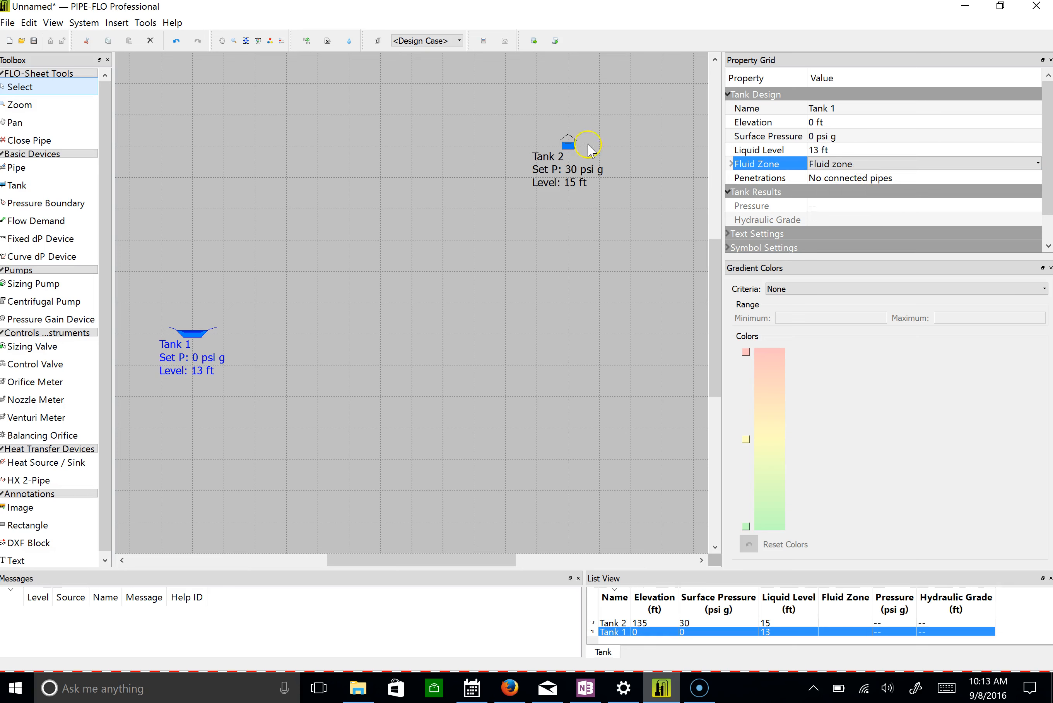
Assign the water fluid zone "Fluid zone" to Tank 2.
left_click(572, 140)
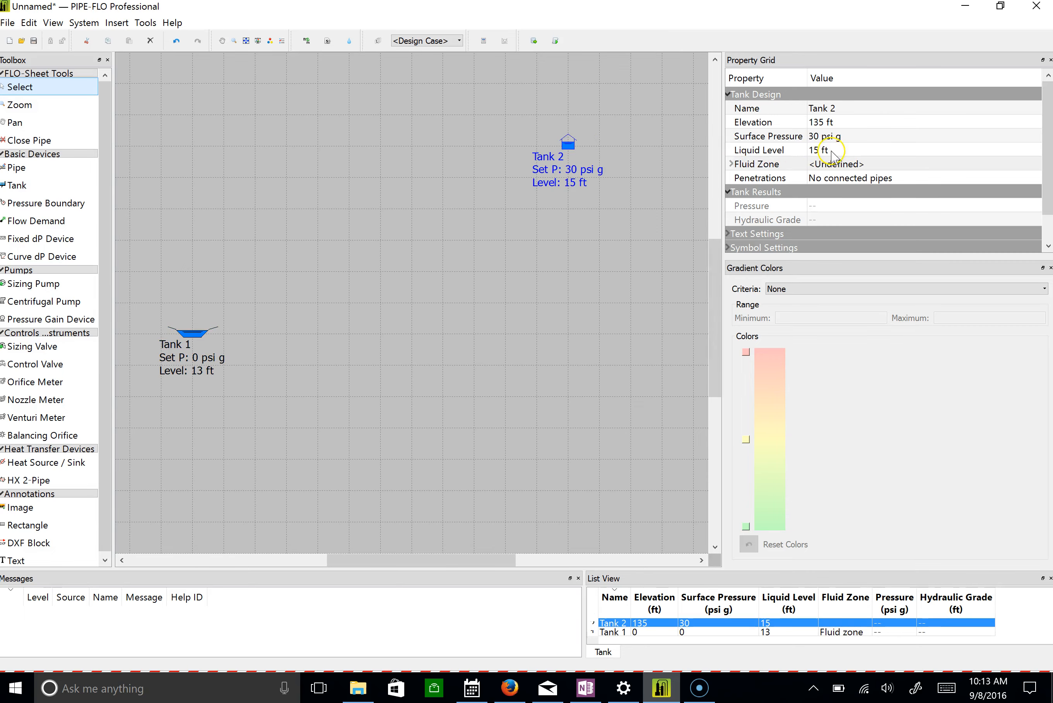
left_click(833, 166)
left_click(831, 165)
left_click(832, 165)
left_click(831, 164)
left_click(834, 185)
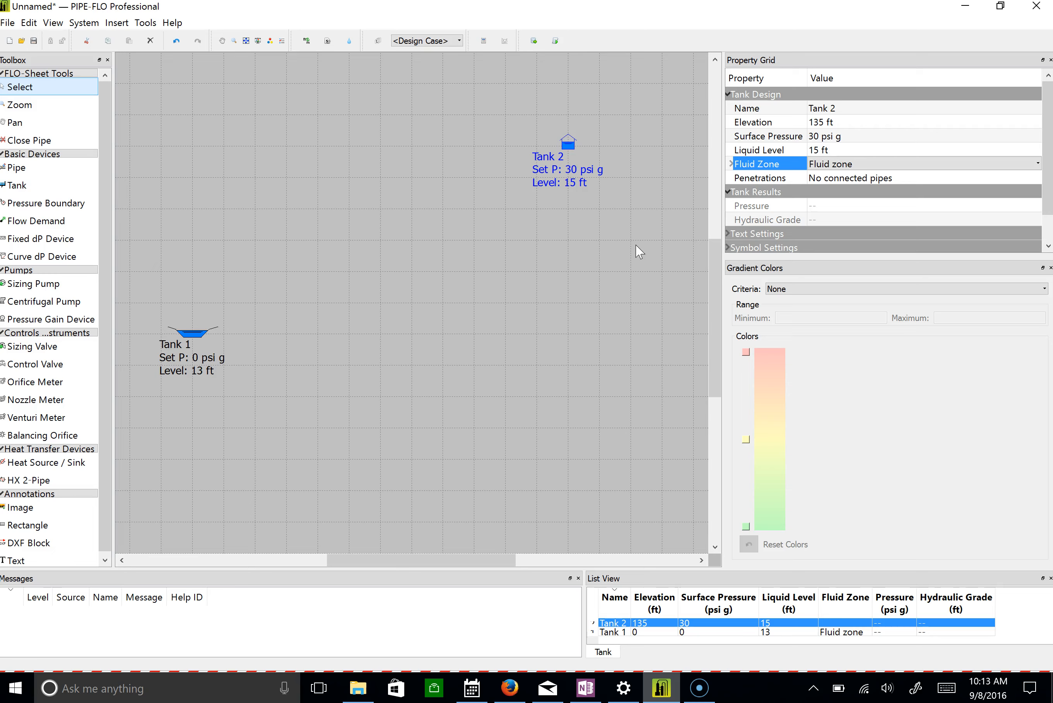
Place a sizing pump on the drawing grid between the two tanks and end pump placement.
left_click(16, 286)
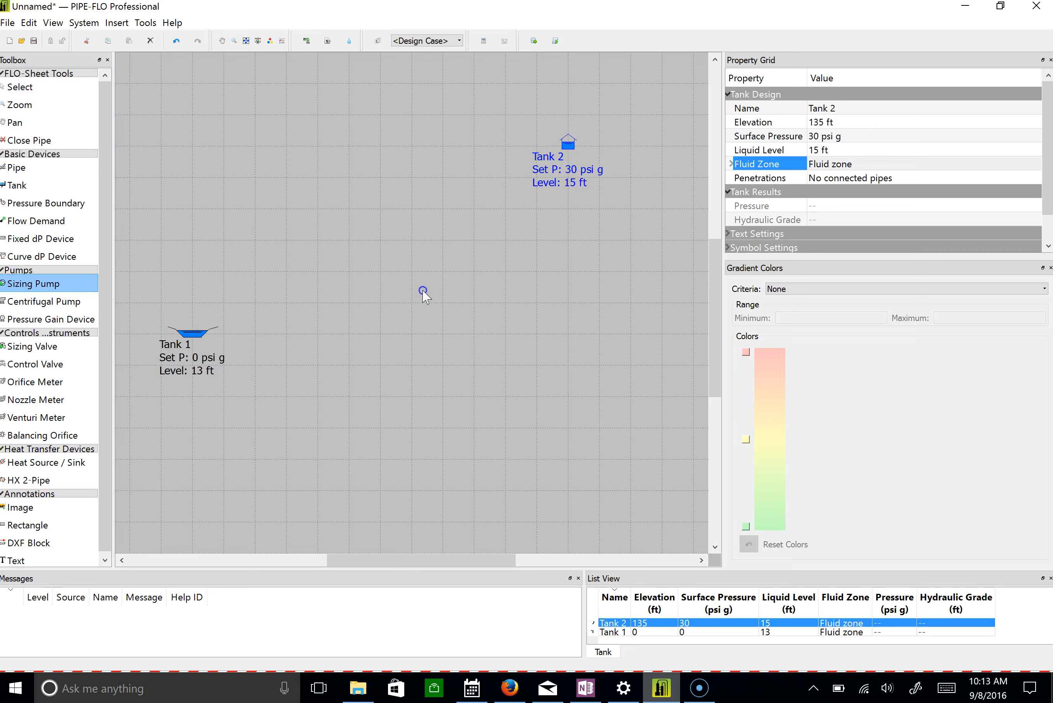
left_click(411, 302)
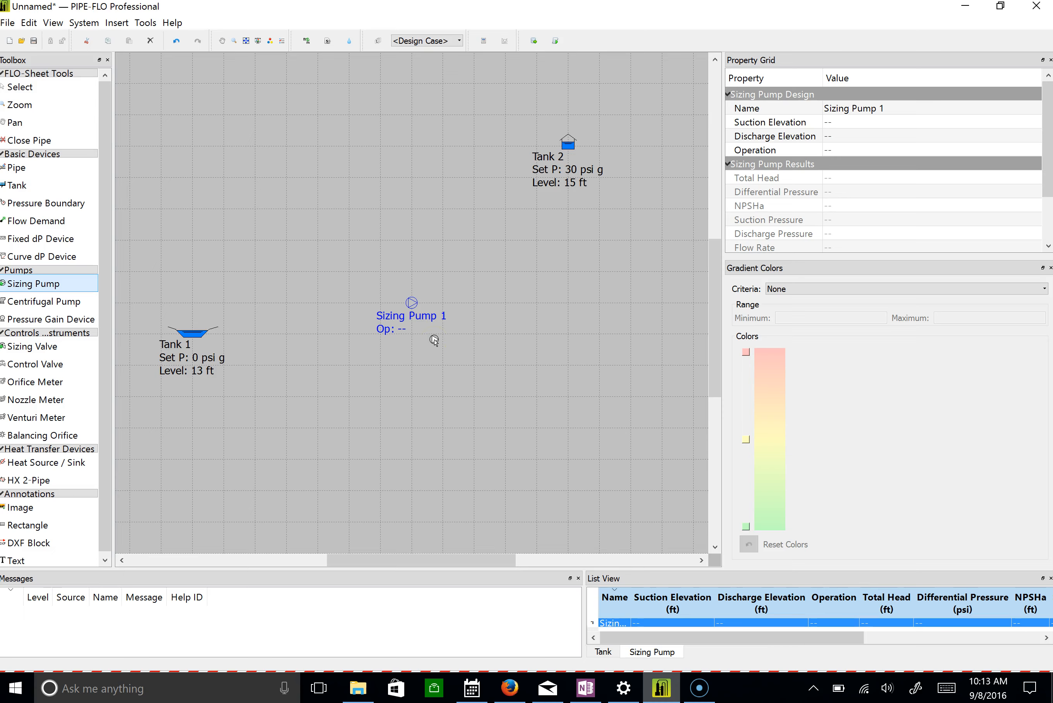
key("Escape")
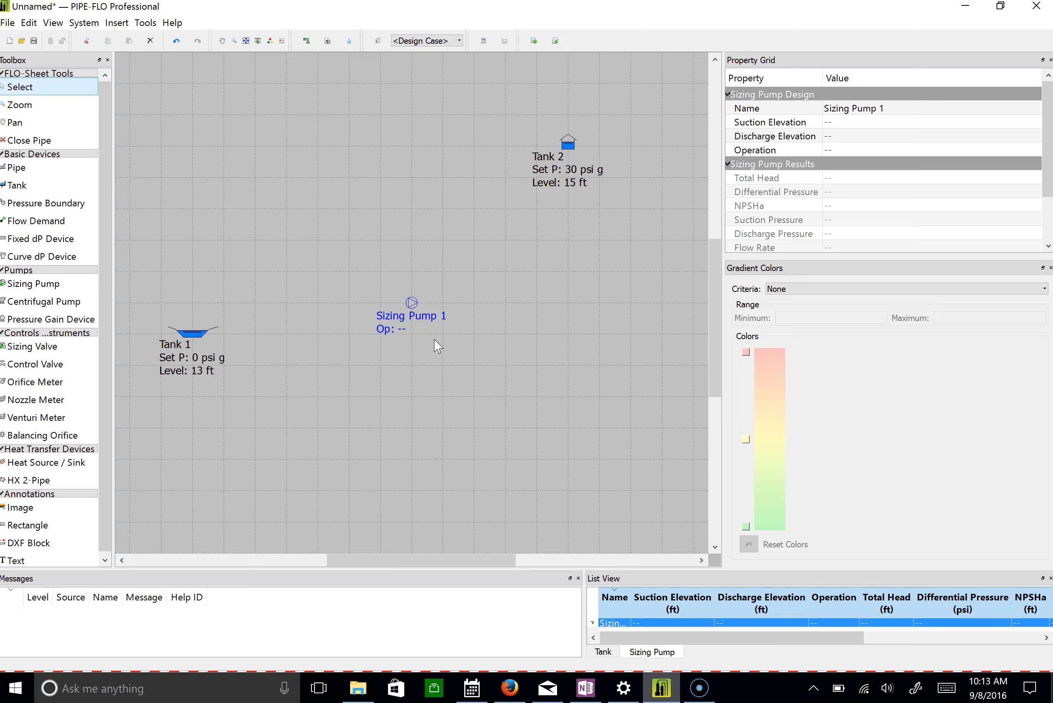
right_click(414, 304)
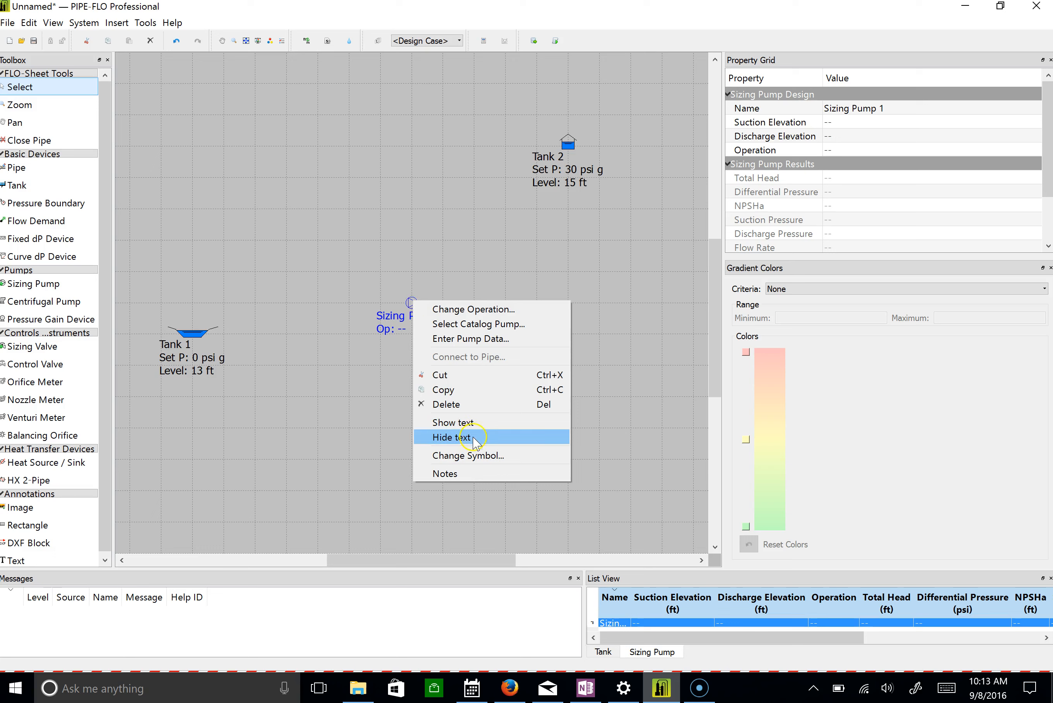
left_click(437, 278)
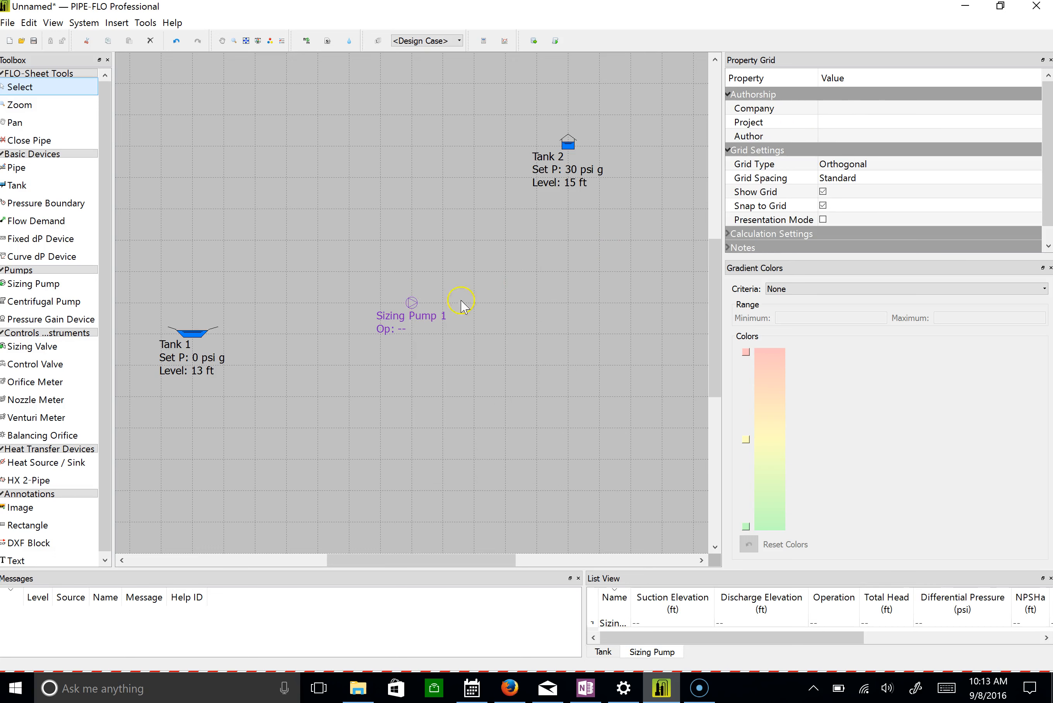
Set both the suction elevation and the discharge elevation of the sizing pump to 15 ft.
left_click(420, 316)
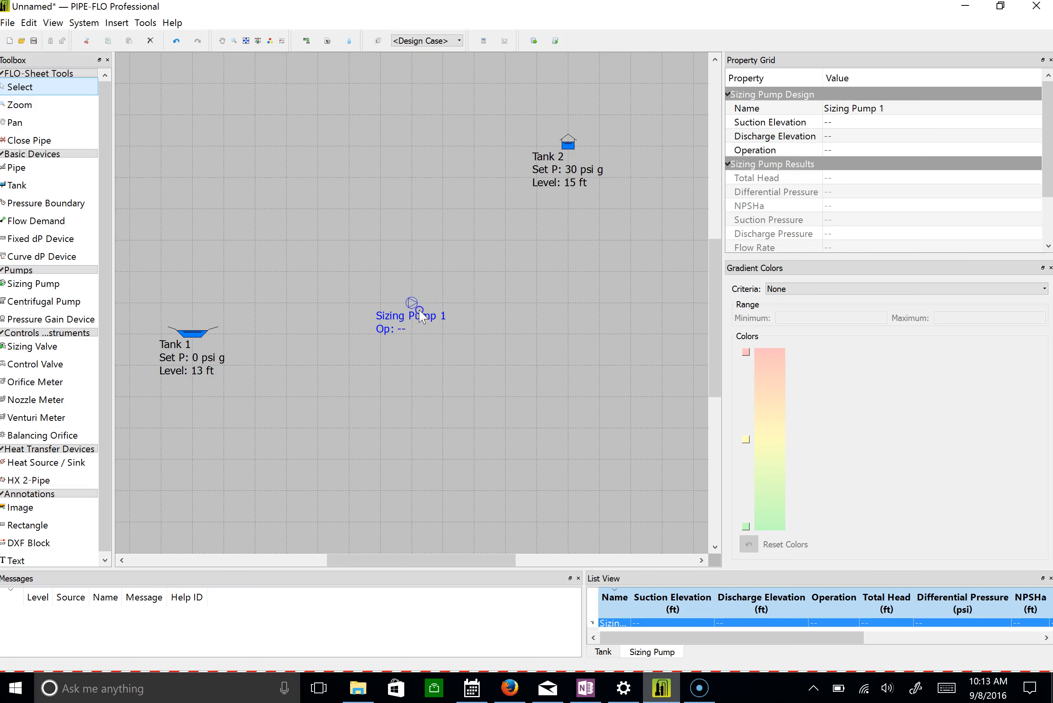
left_click(846, 121)
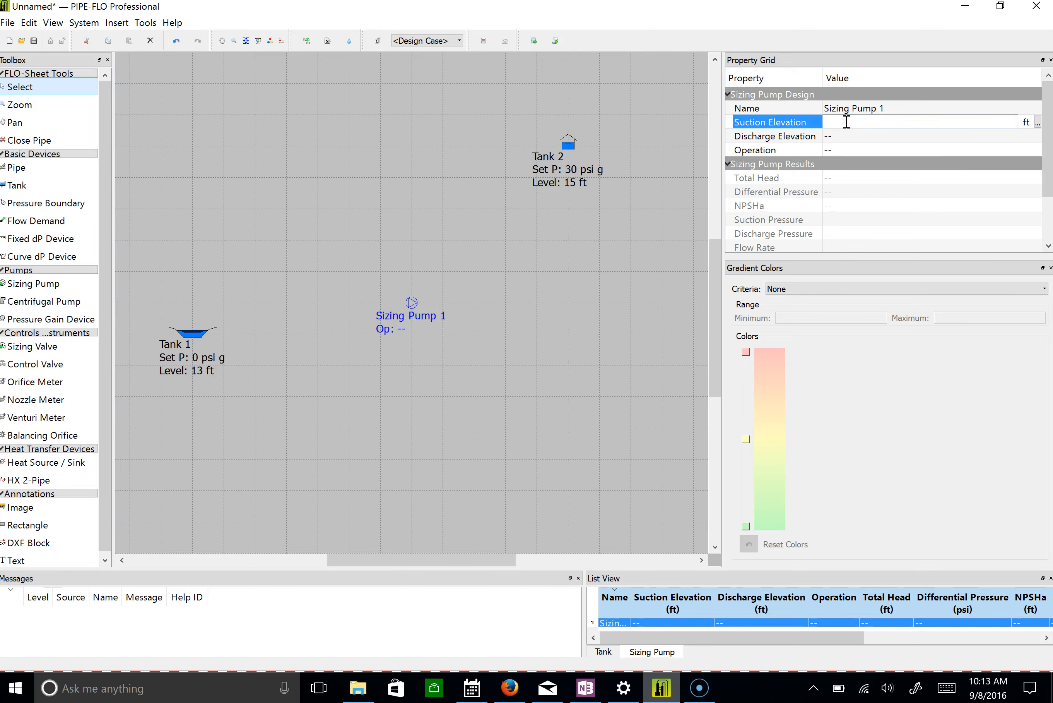
type("15")
left_click(842, 136)
type("15")
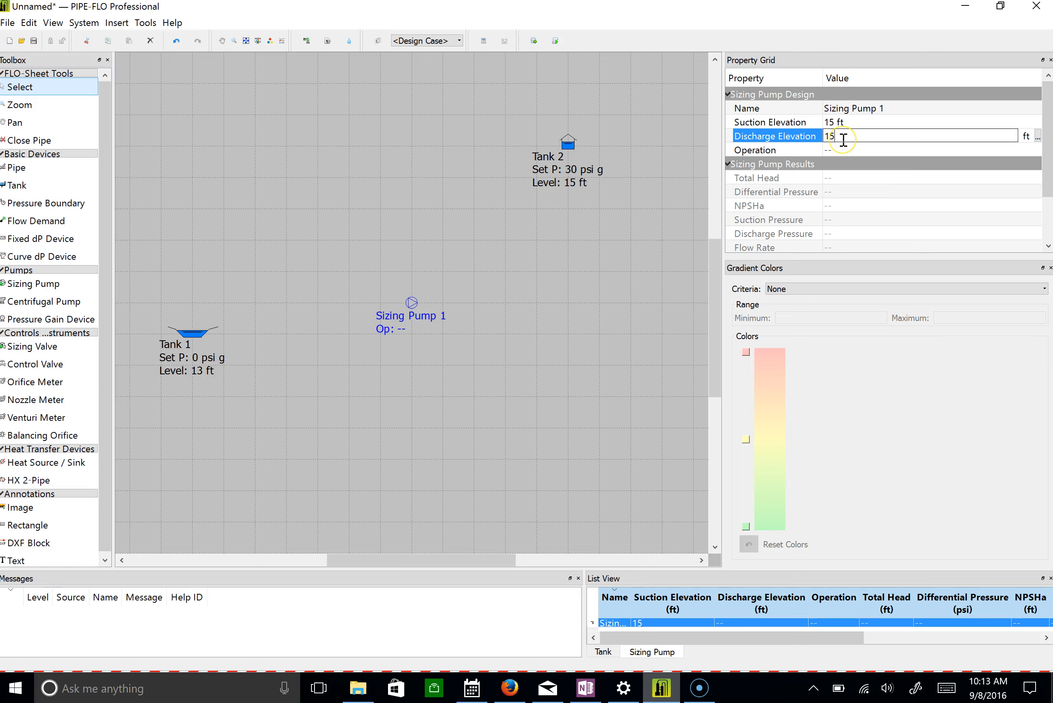
key("Return")
Set the sizing pump's operation to Flow mode with a volumetric rate of 100 gpm.
left_click(836, 150)
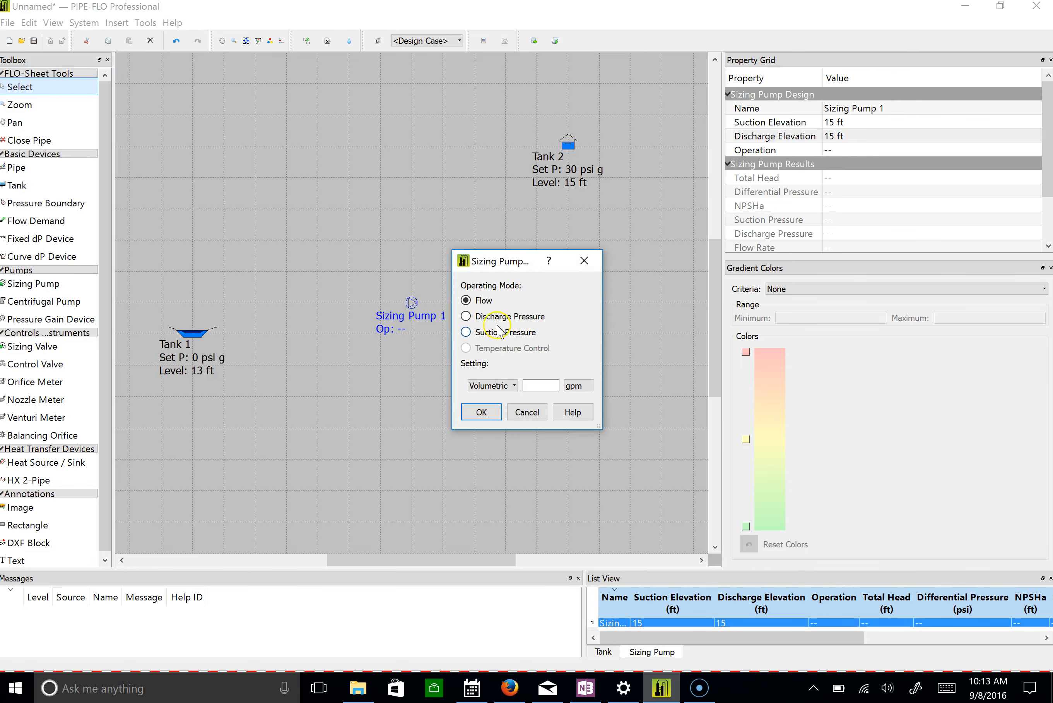
left_click(539, 385)
left_click(531, 385)
type("100")
left_click(493, 412)
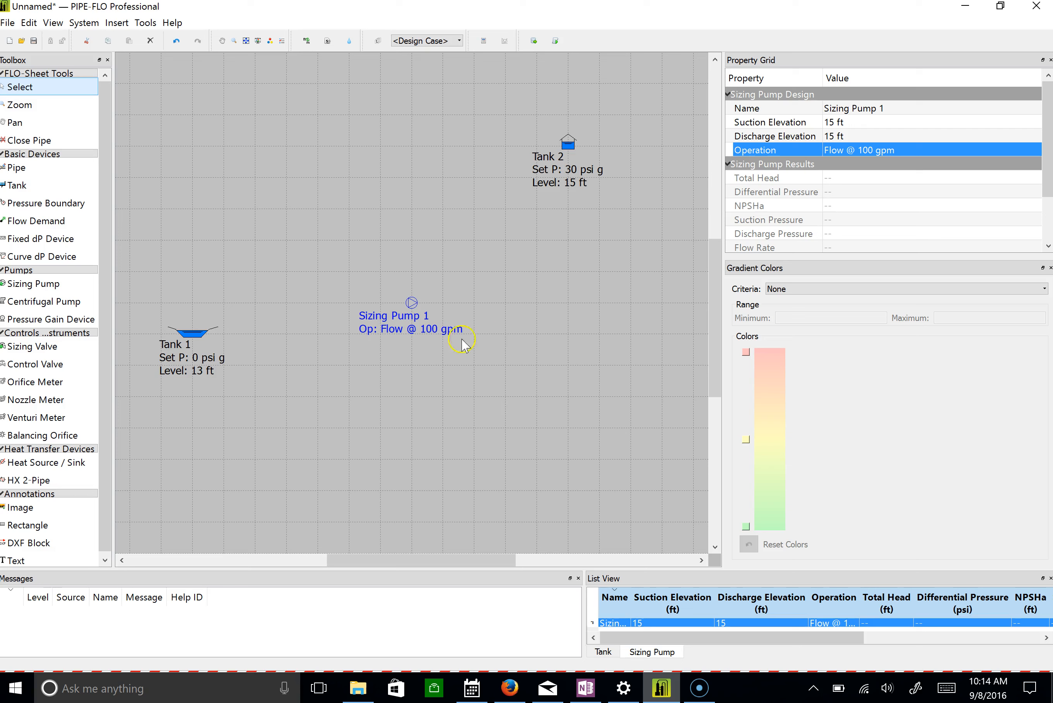
Move the sizing pump one grid square up and left, and draw a pipe from Tank 1 to the pump.
left_click_drag(412, 301, 382, 272)
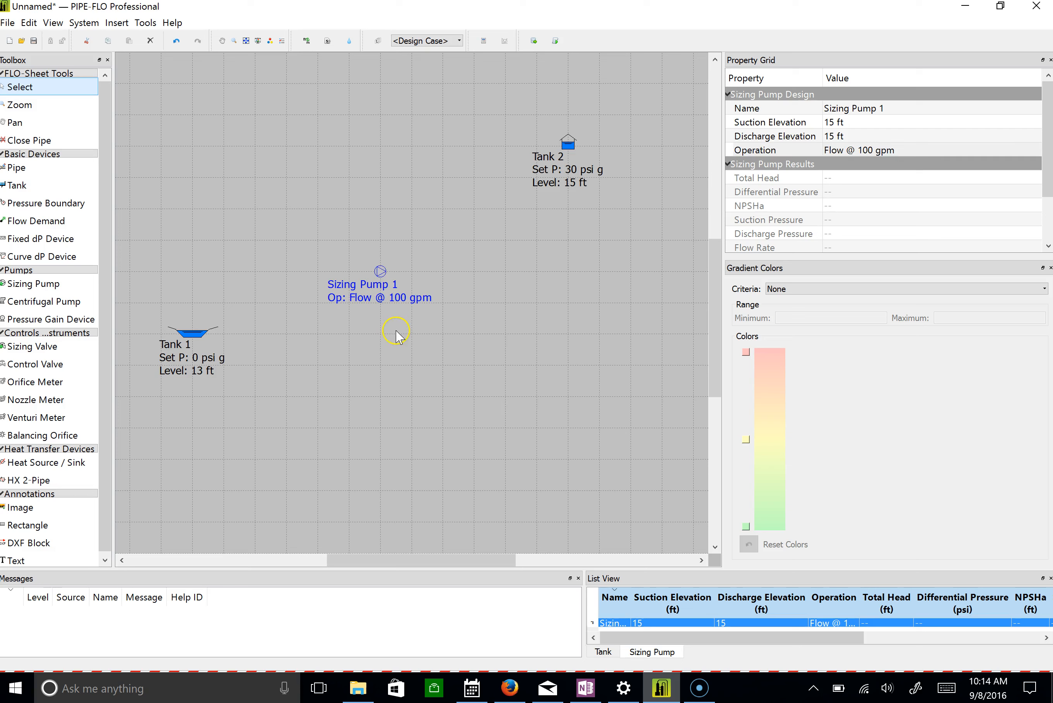
left_click(18, 169)
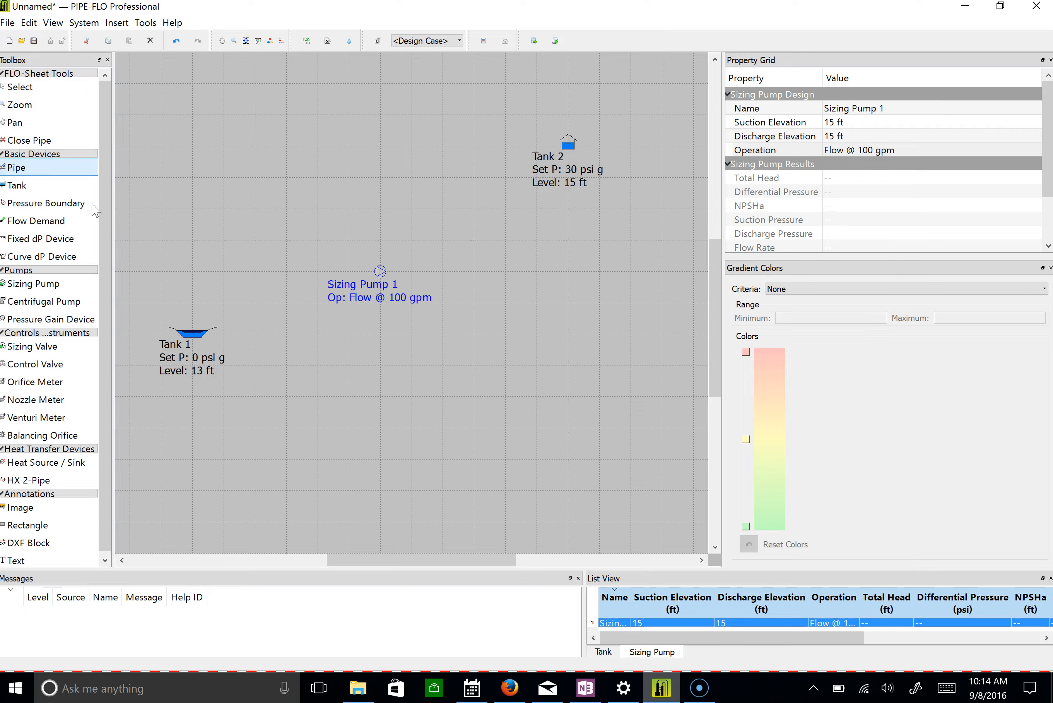
left_click_drag(201, 327, 373, 277)
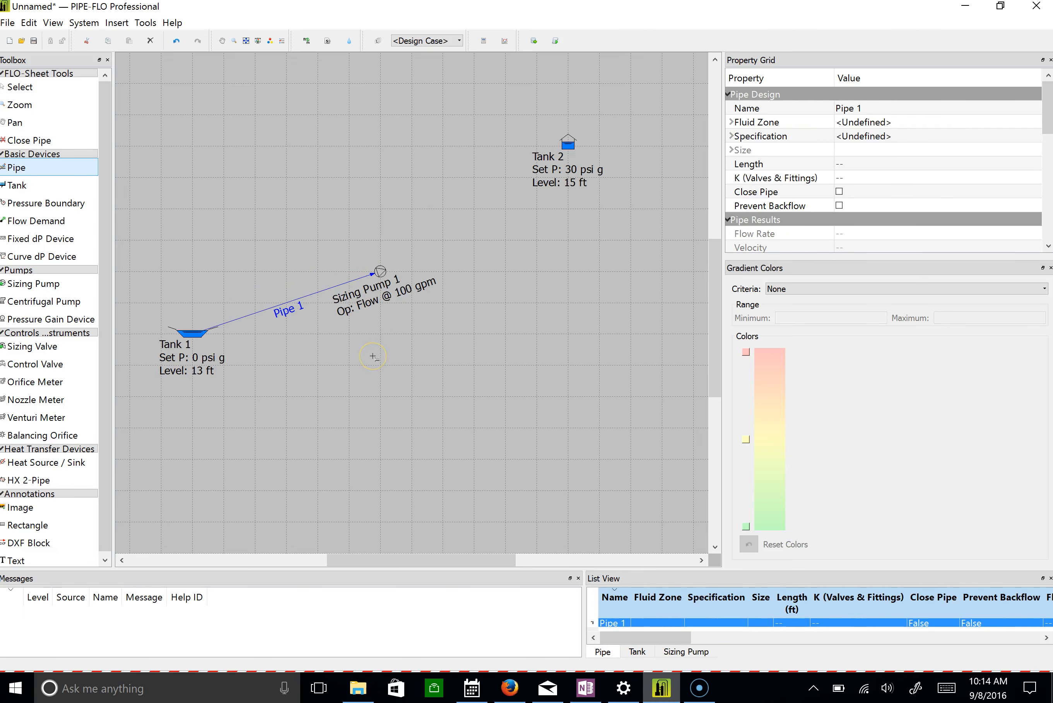
key("Escape")
left_click(298, 306)
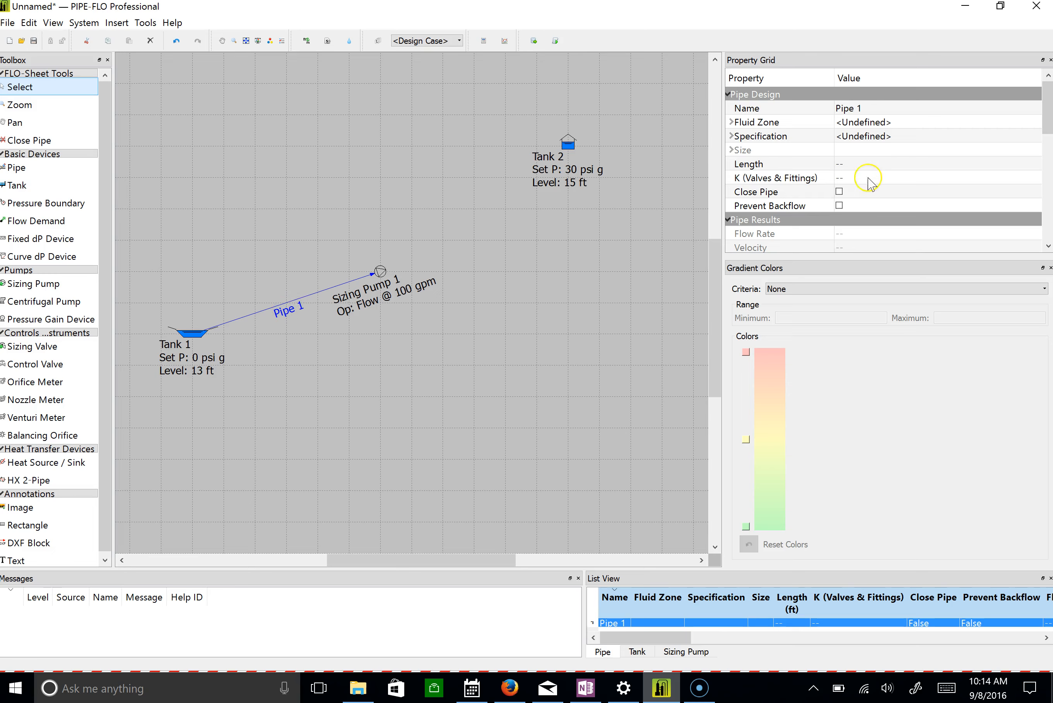
Assign the fluid zone named "Fluid zone" to Pipe 1.
left_click(850, 126)
left_click(866, 121)
left_click(865, 136)
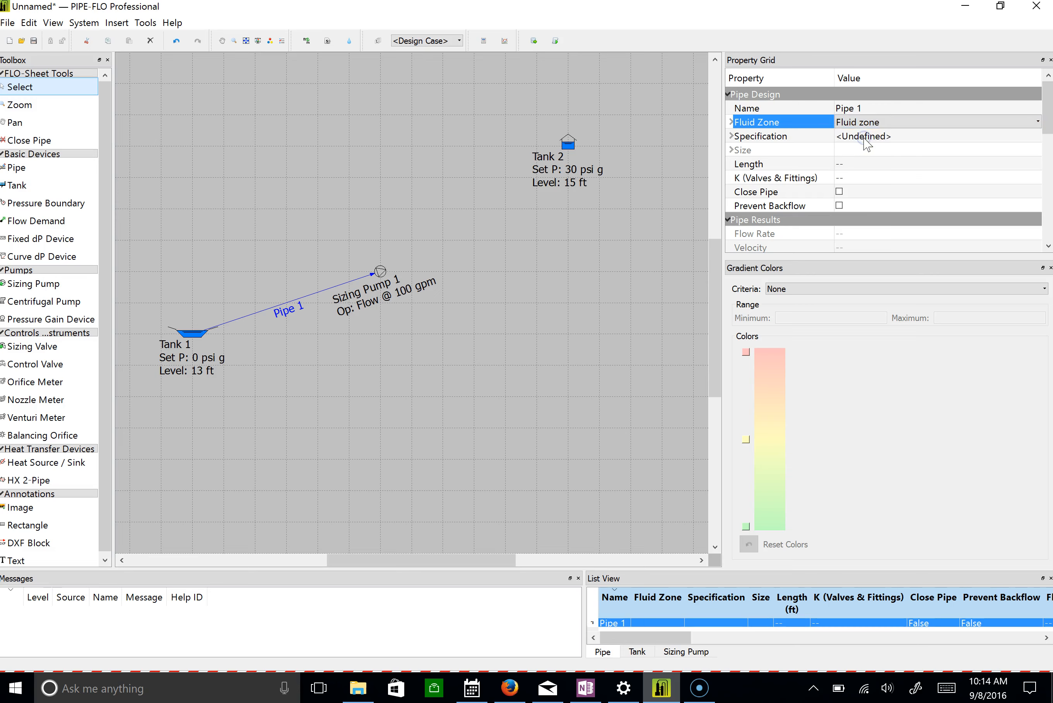
left_click(862, 137)
left_click(862, 138)
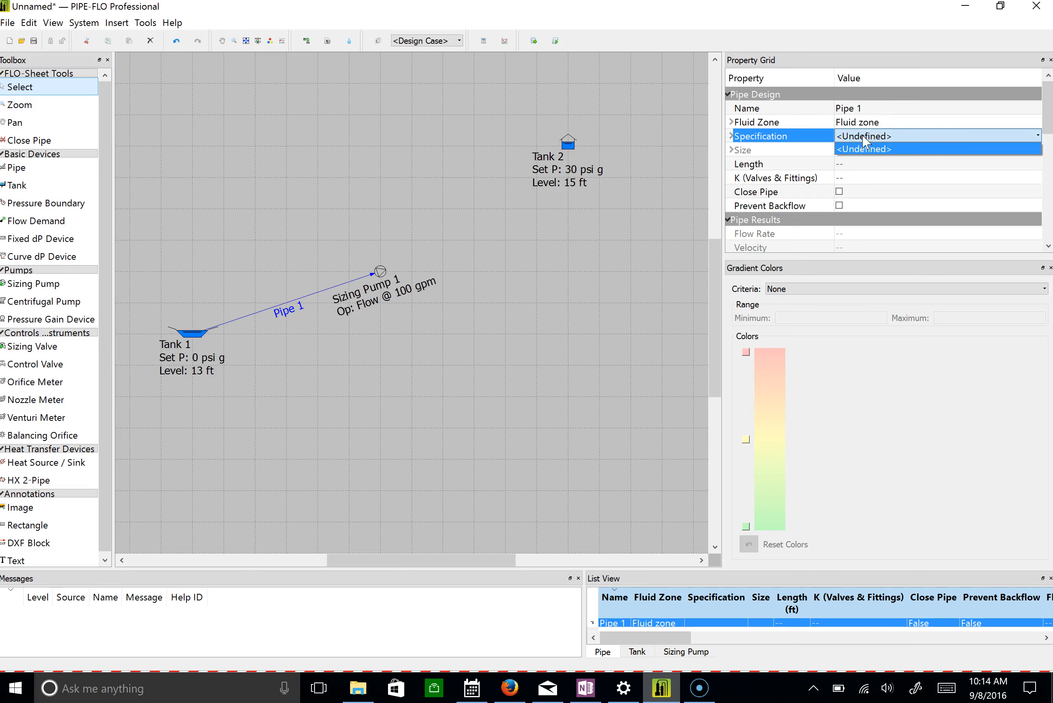
left_click(860, 135)
left_click(1003, 135)
left_click(1001, 135)
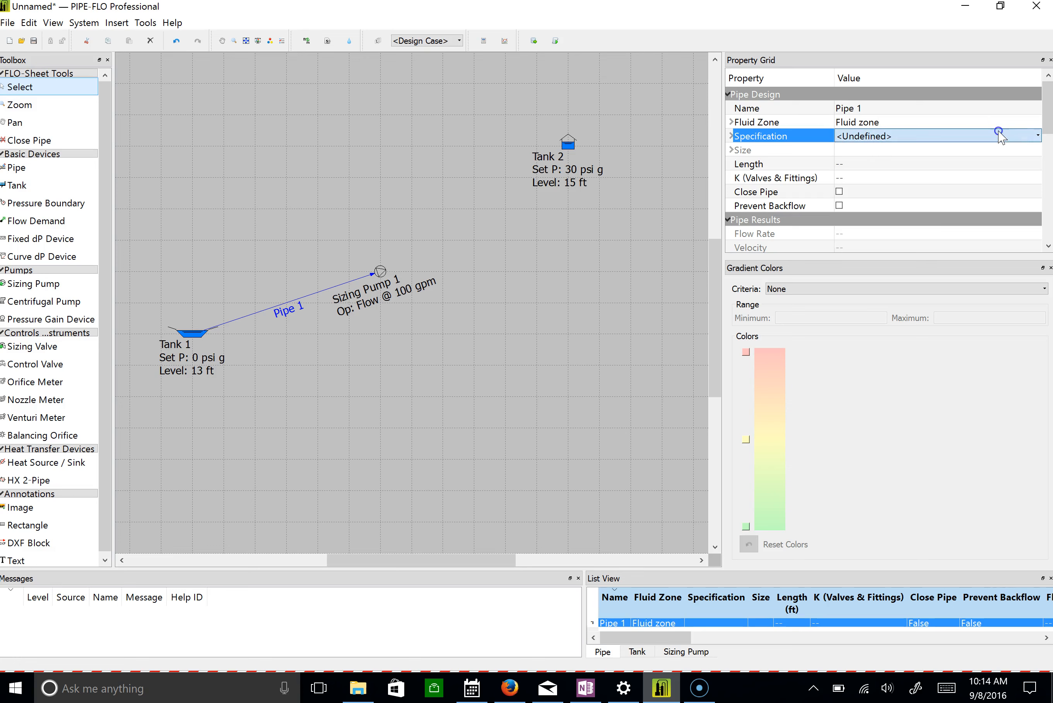
Set the length of Pipe 1 to 15 ft.
left_click(858, 163)
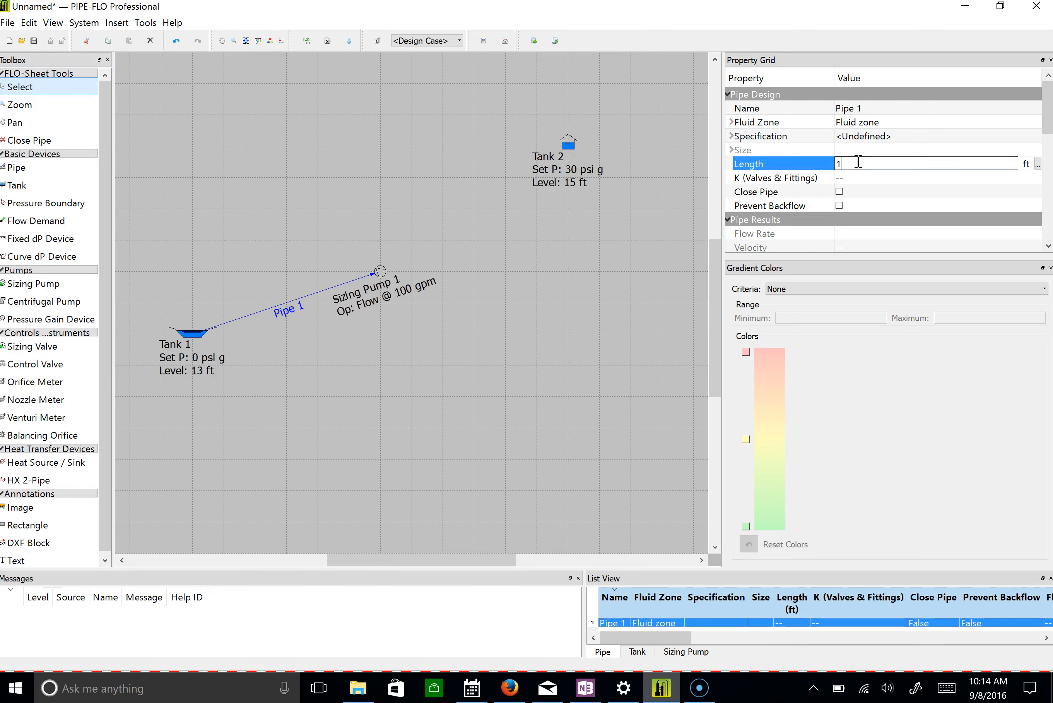
left_click(857, 175)
left_click(859, 180)
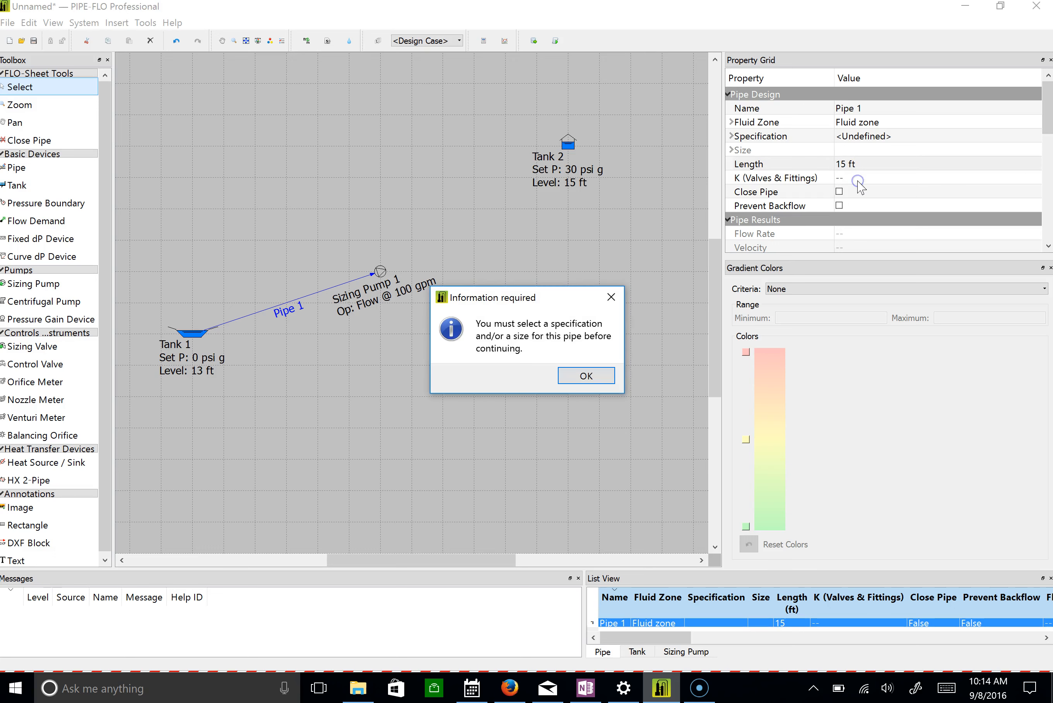
left_click(585, 375)
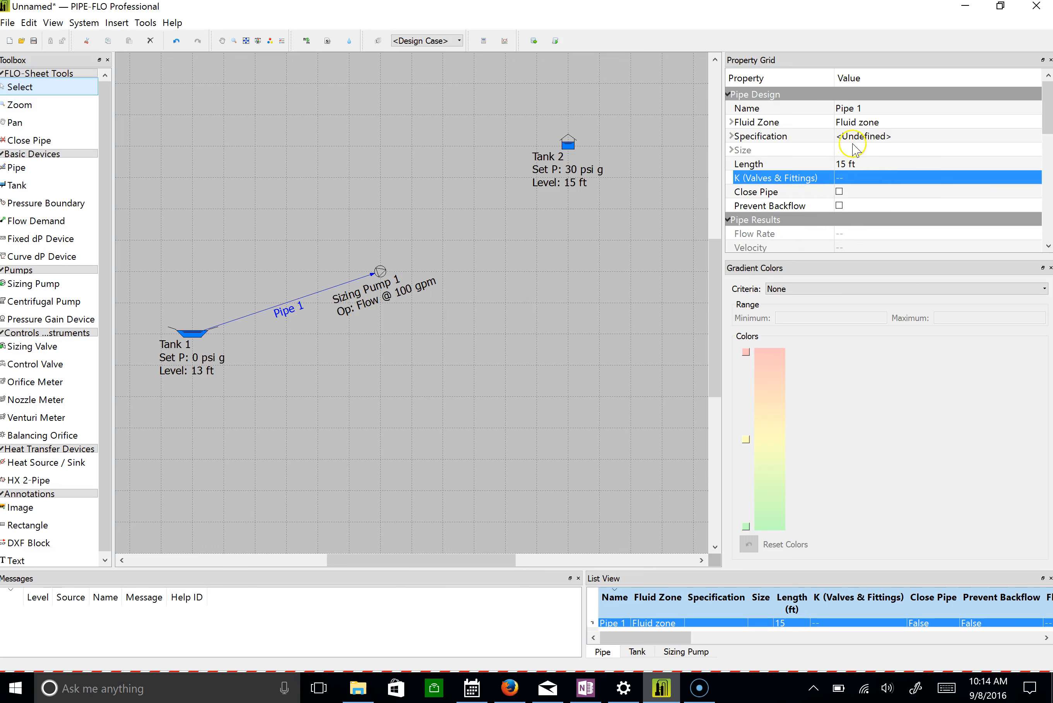
left_click(869, 138)
left_click(869, 138)
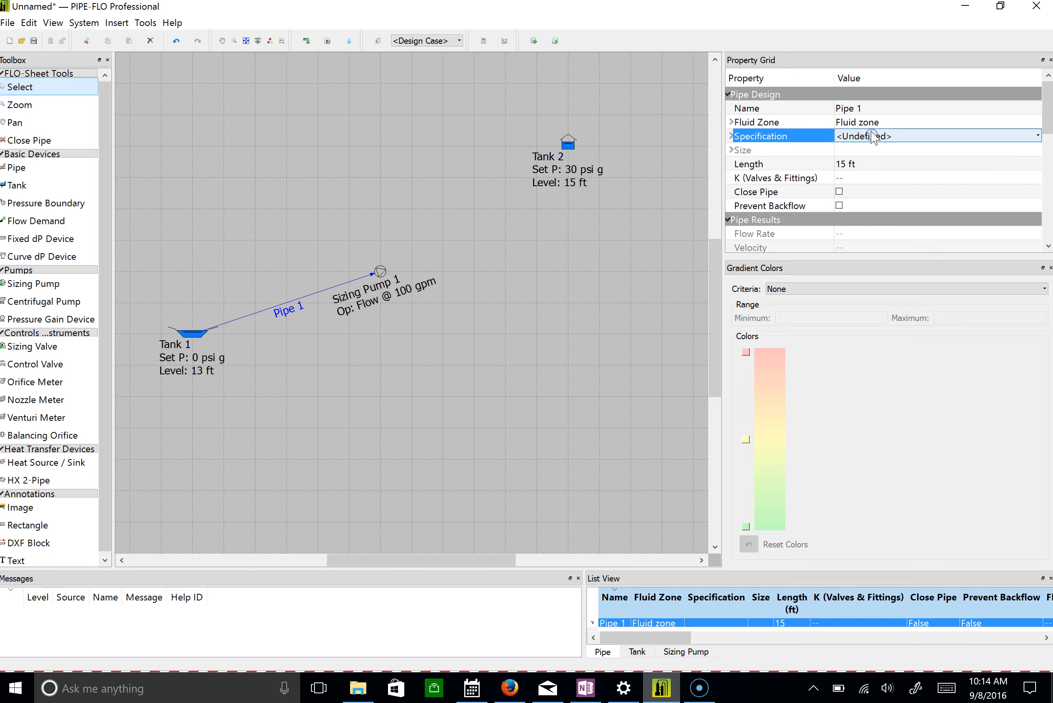
left_click(870, 138)
left_click(869, 139)
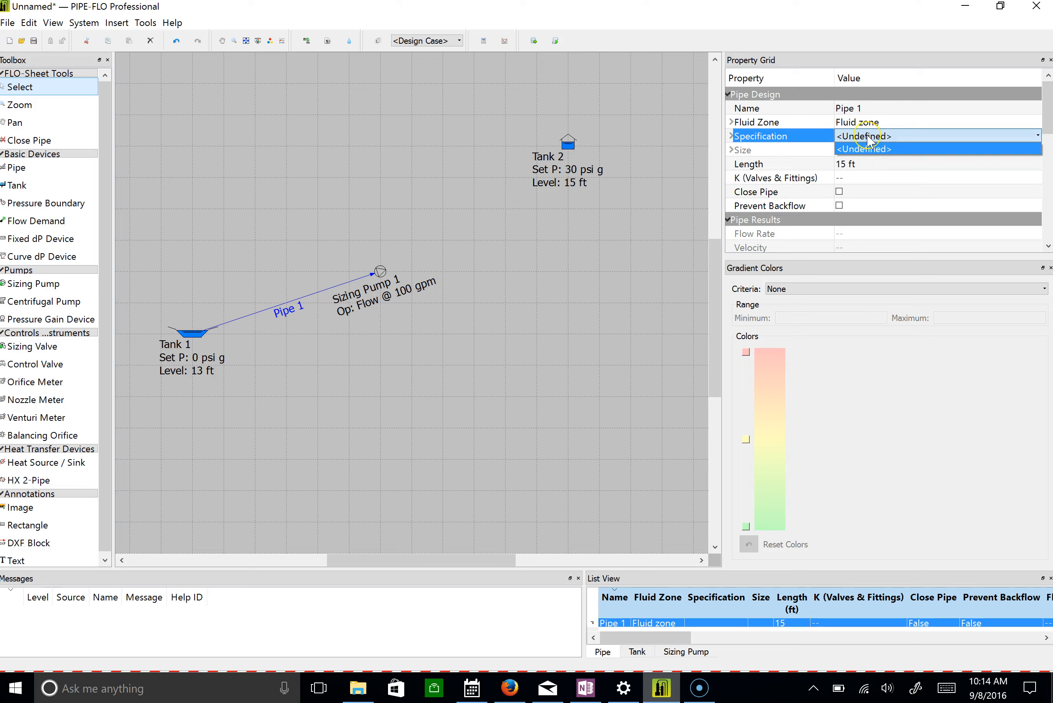
left_click(867, 137)
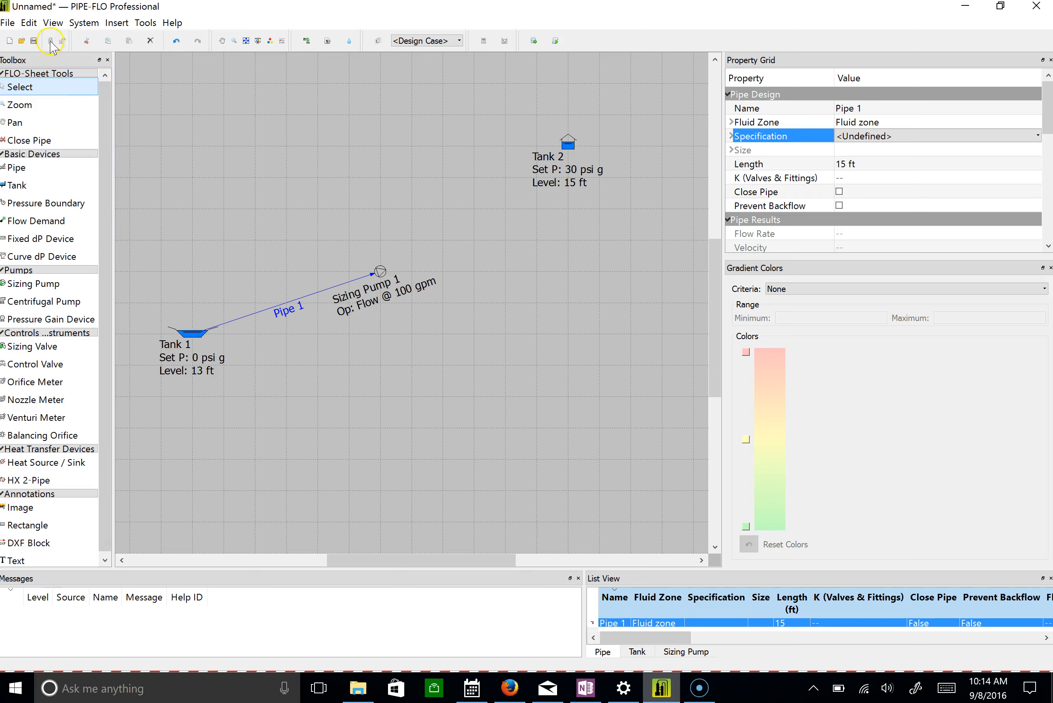
left_click(52, 23)
mouse_move(86, 23)
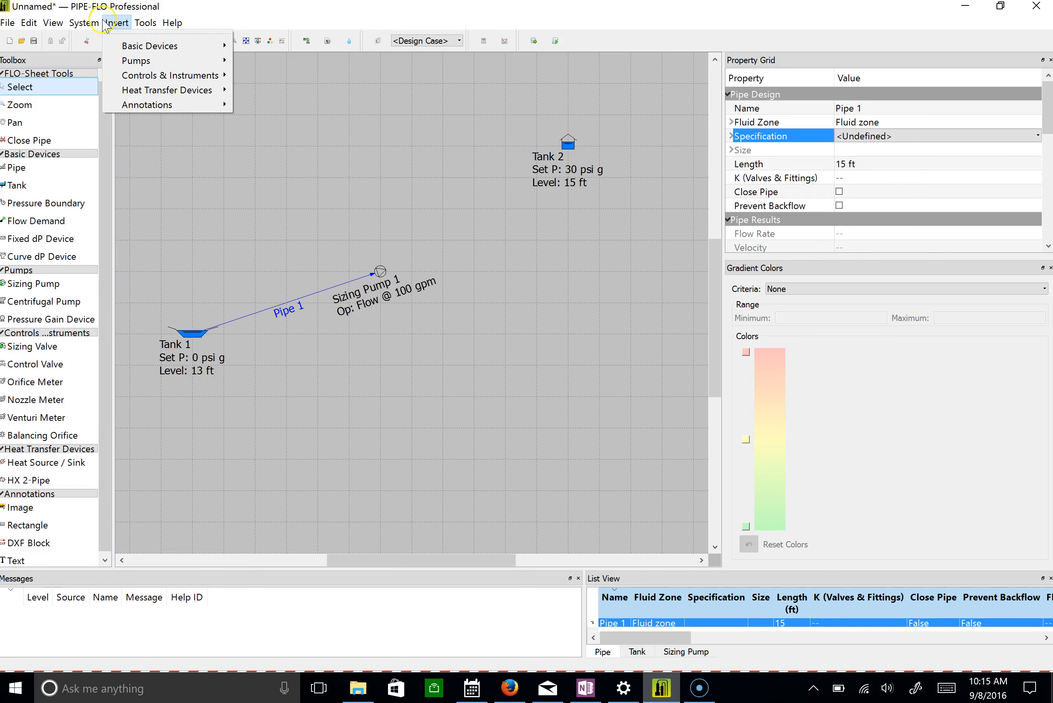
left_click(146, 13)
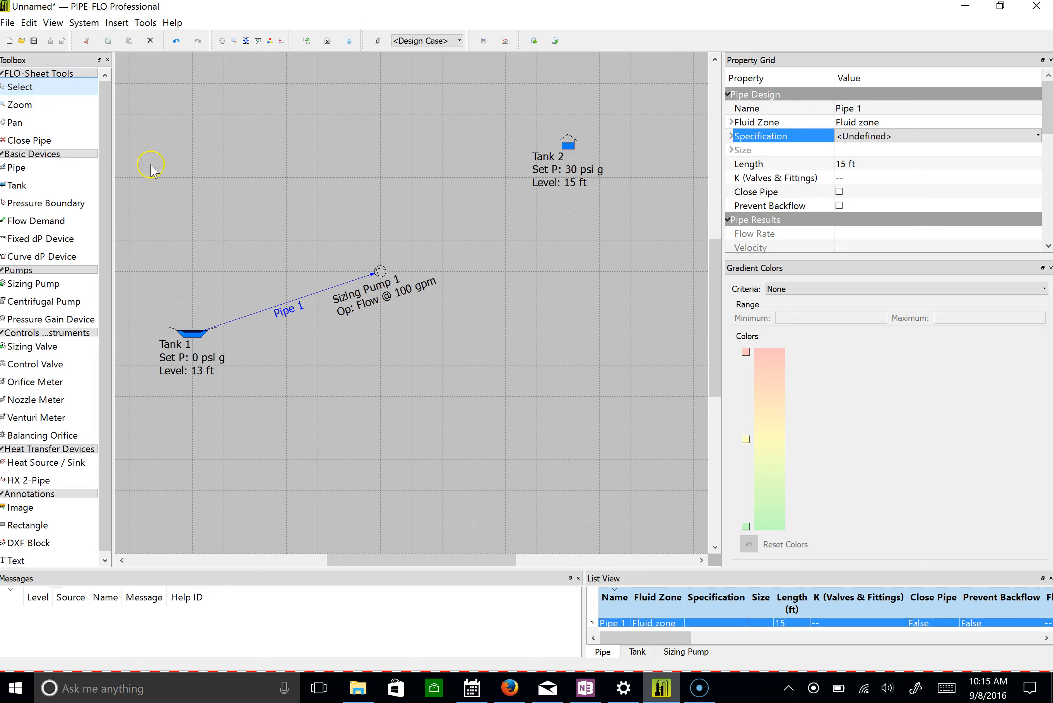
Create a new pipe specification that uses the PVC Plastic Pipe table with schedule 40.
left_click(93, 24)
left_click(96, 75)
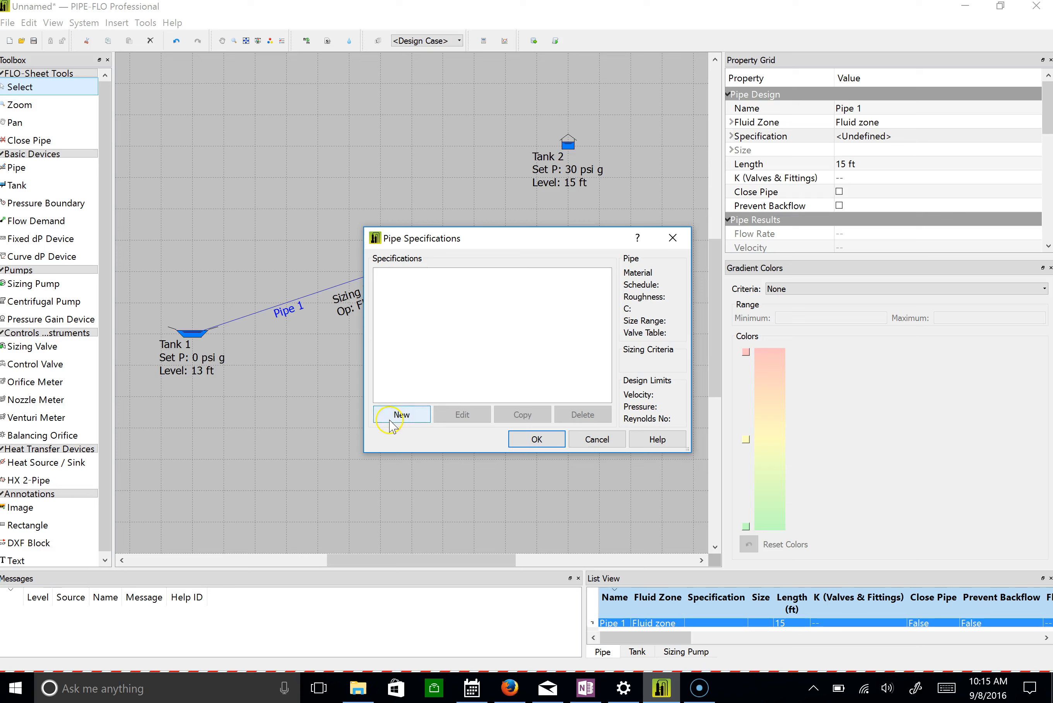
left_click(391, 422)
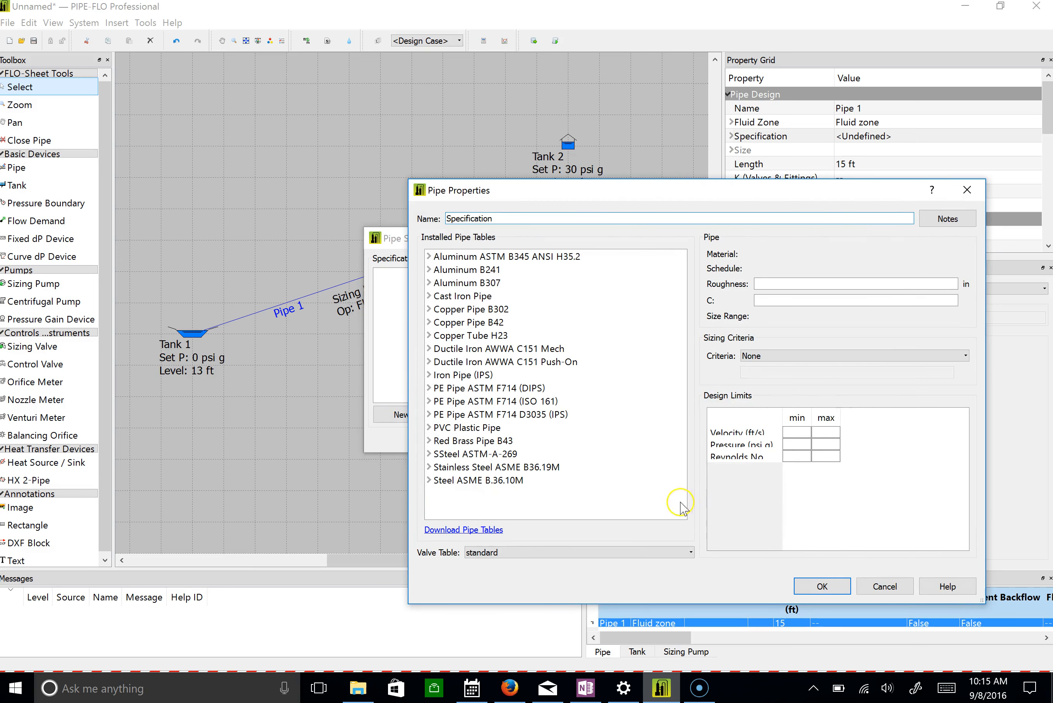
left_click(428, 427)
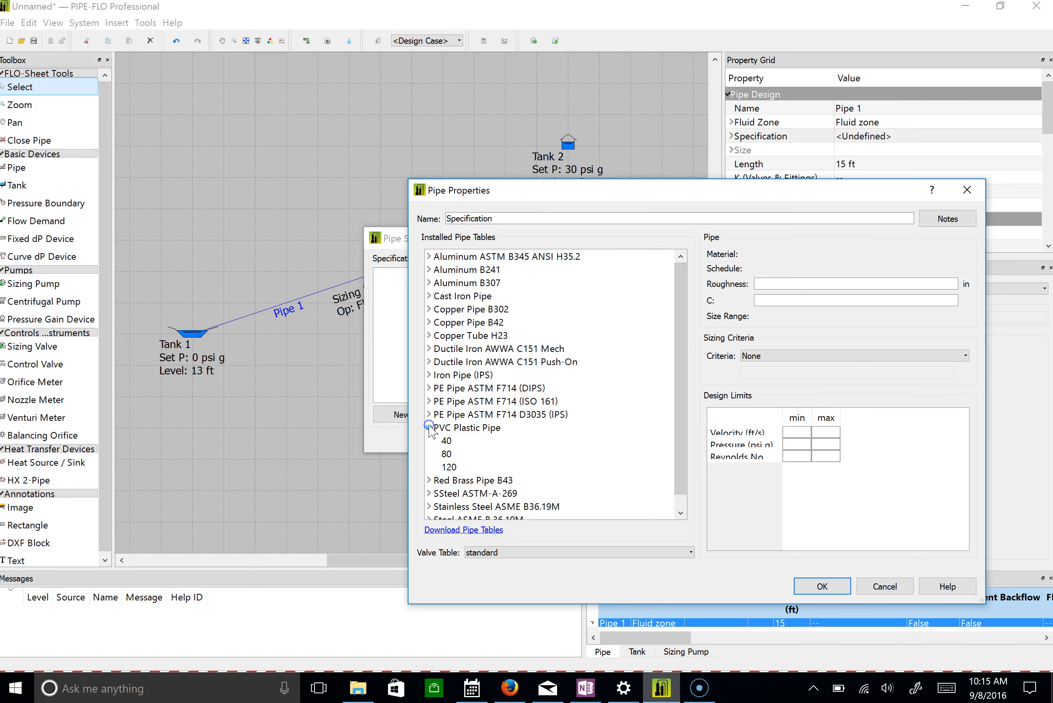
left_click(457, 439)
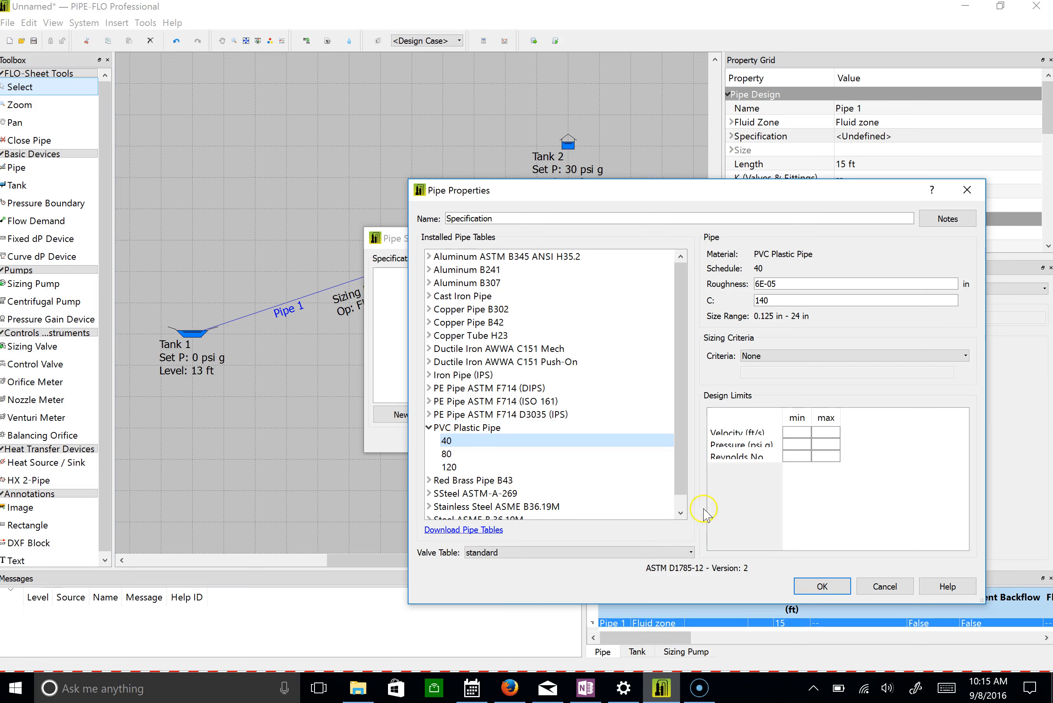
left_click(814, 587)
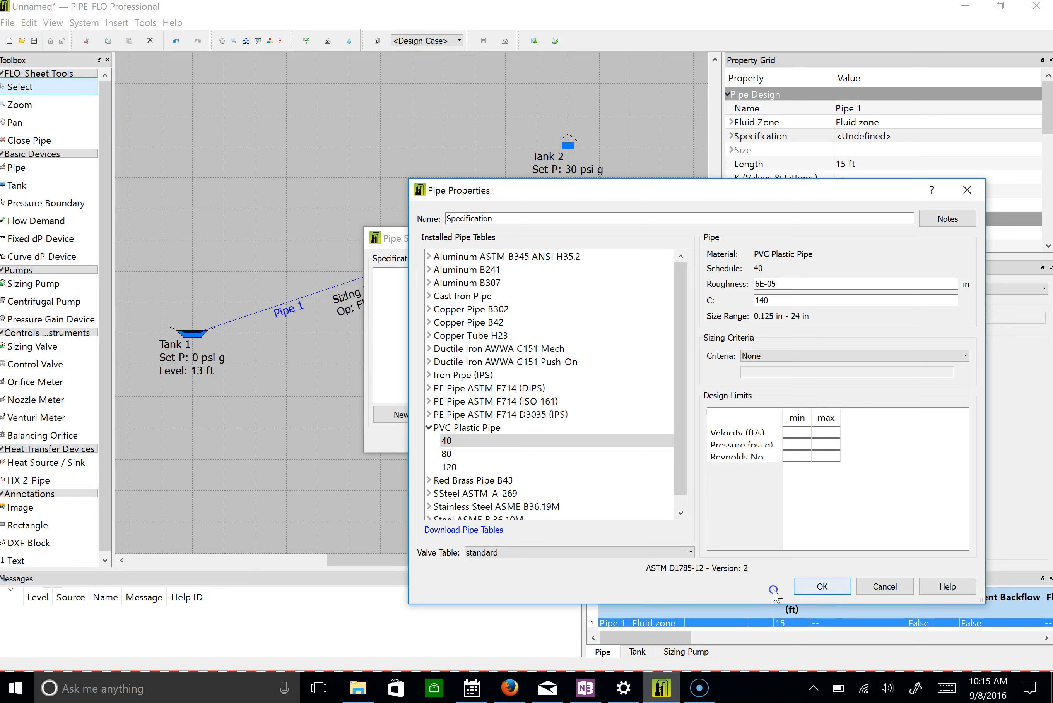
Set the specification's sizing criteria to a design velocity of 8 ft/s and save the pipe specification.
left_click(800, 356)
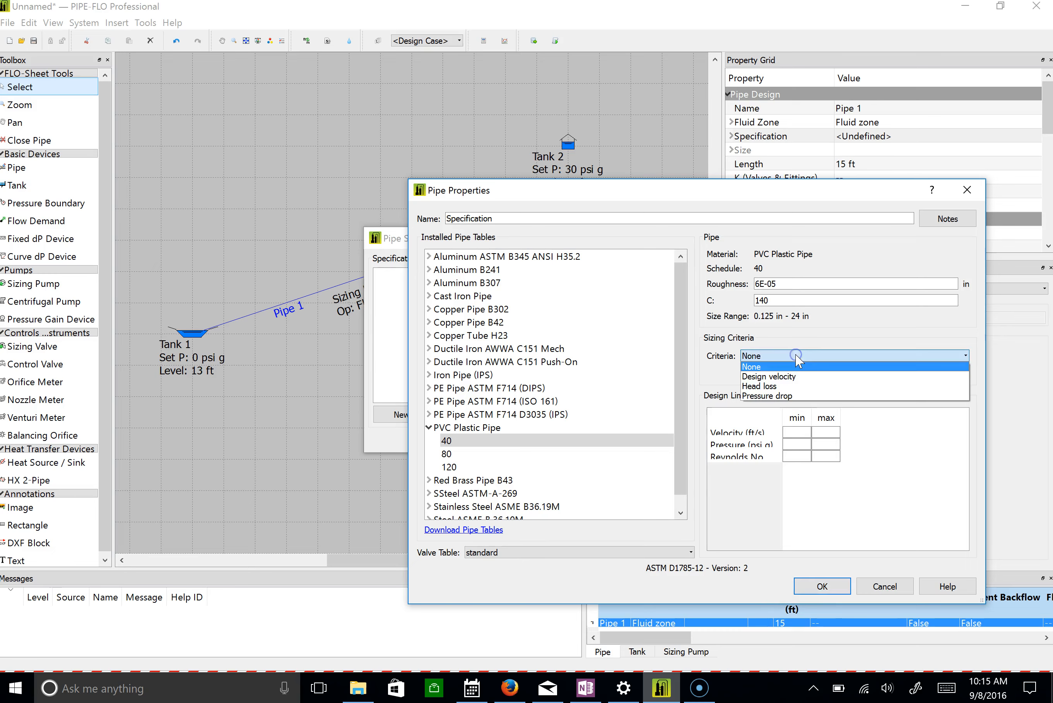
left_click(796, 376)
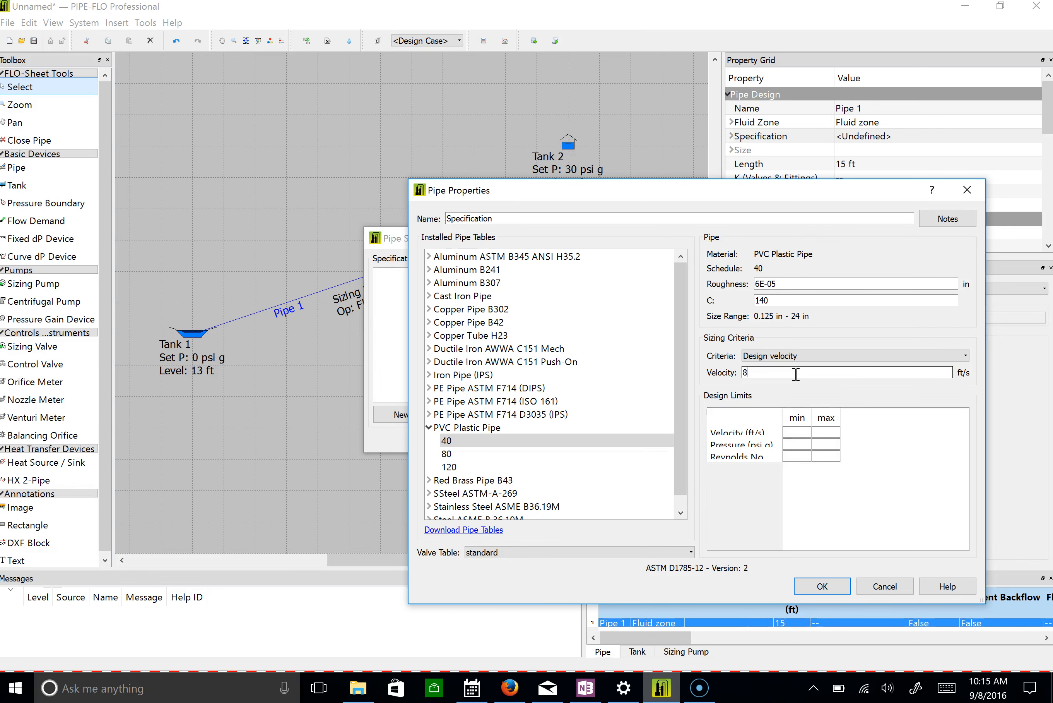
left_click(823, 586)
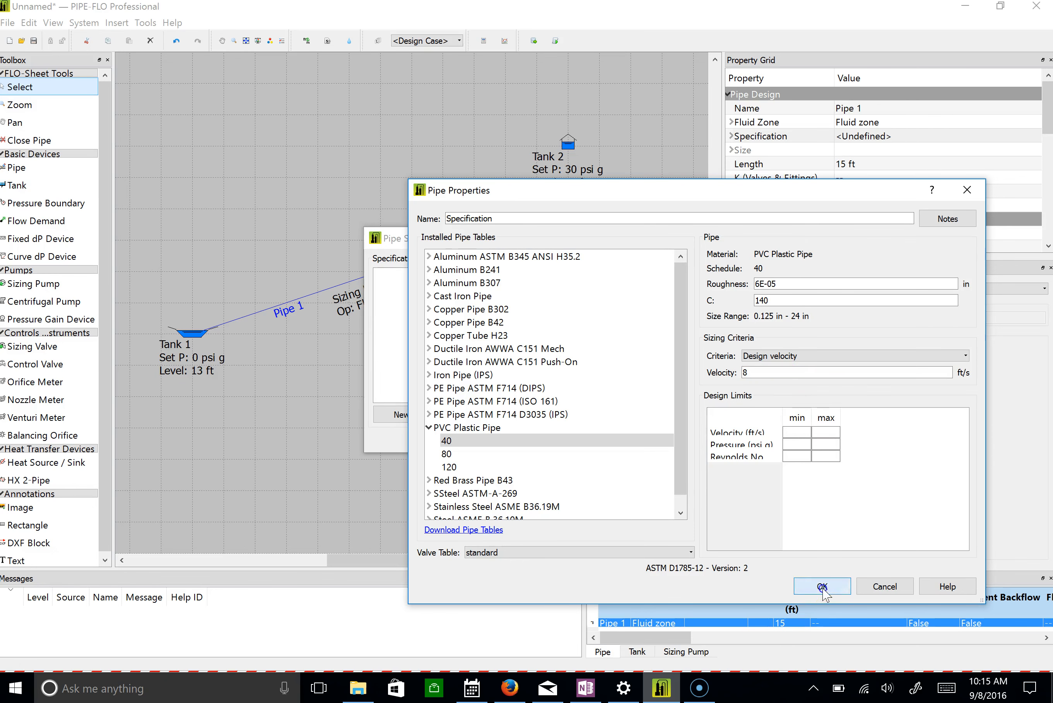
left_click(576, 444)
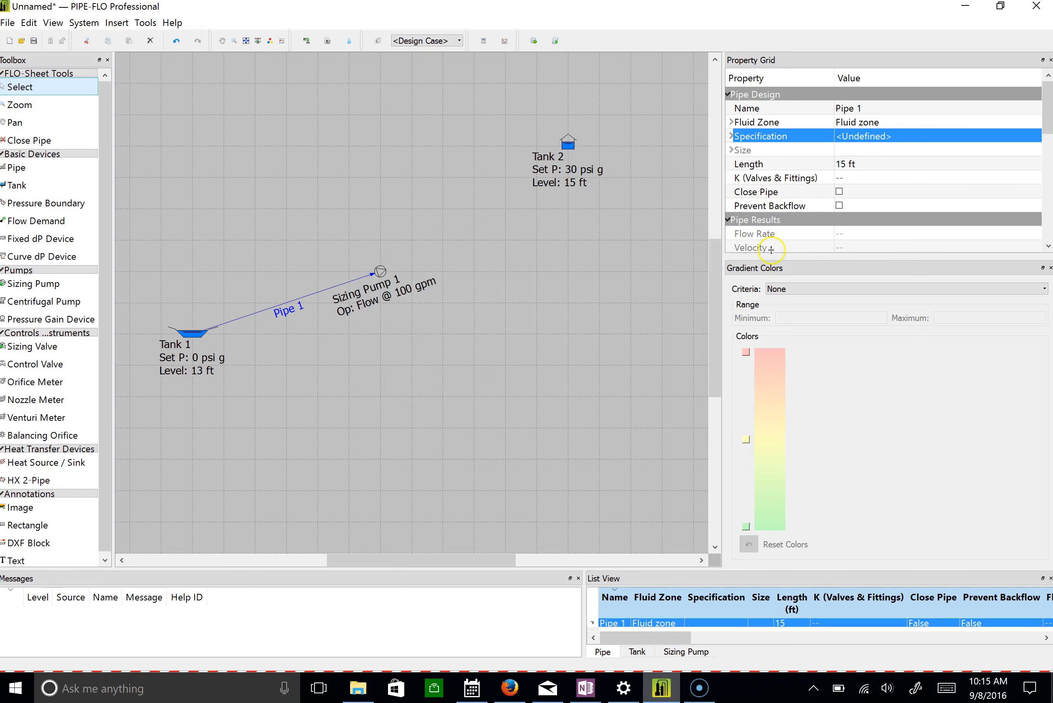
Assign the new pipe specification to Pipe 1 and set its size to 2.5 in.
left_click(846, 136)
left_click(886, 136)
left_click(891, 148)
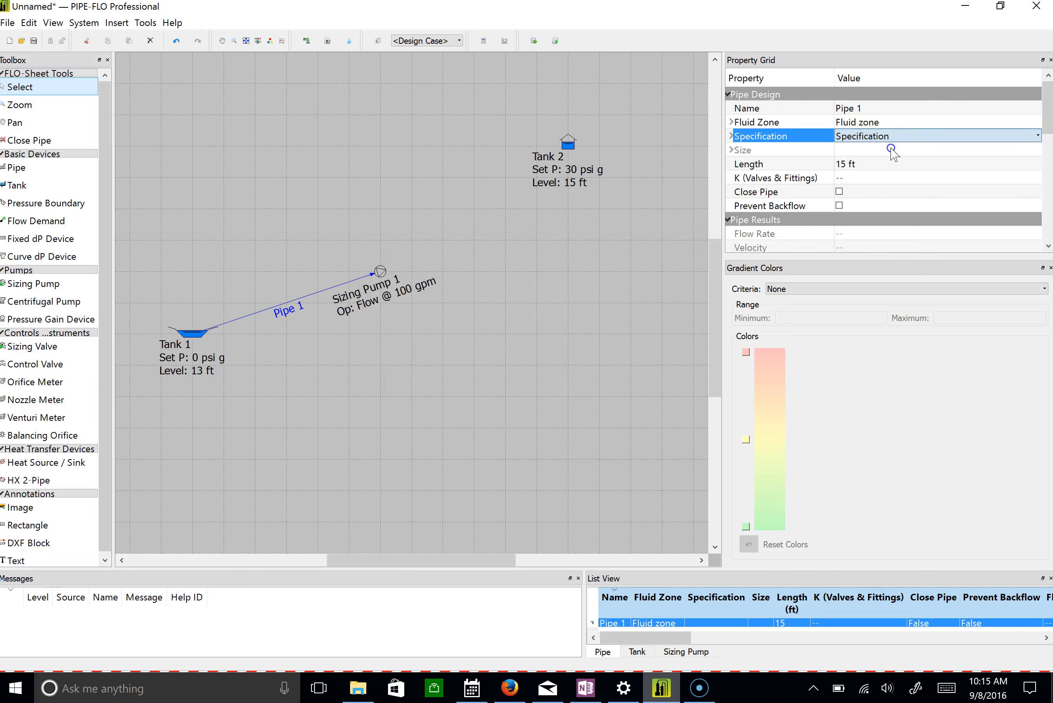
left_click(867, 148)
left_click(867, 148)
scroll(868, 165, "up", 2)
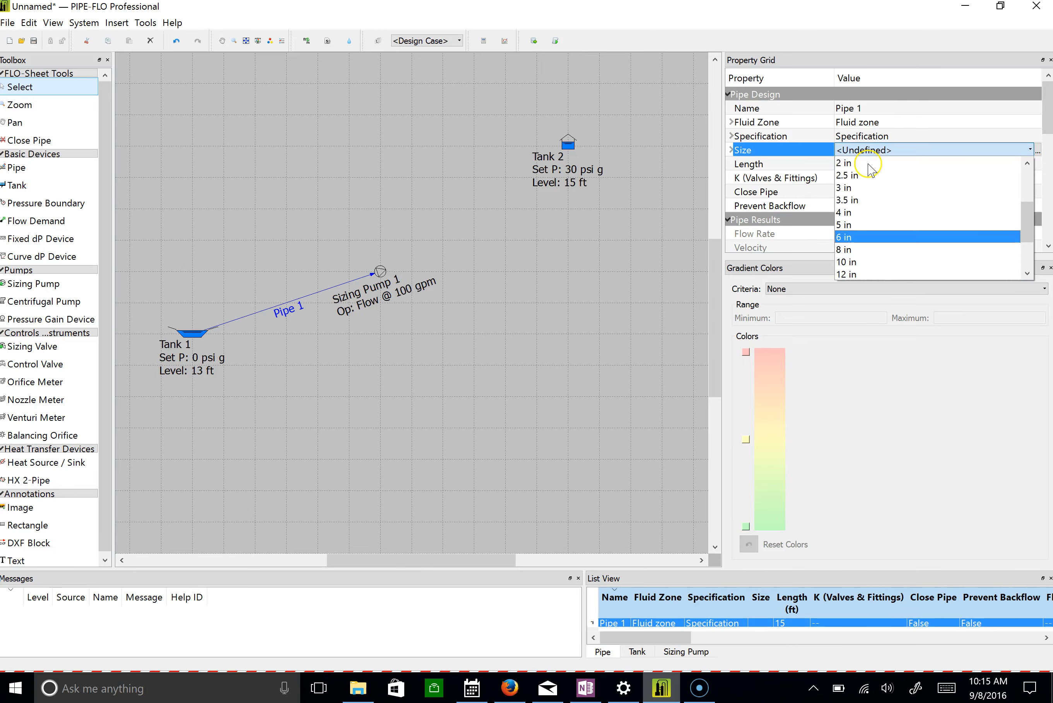
left_click(864, 176)
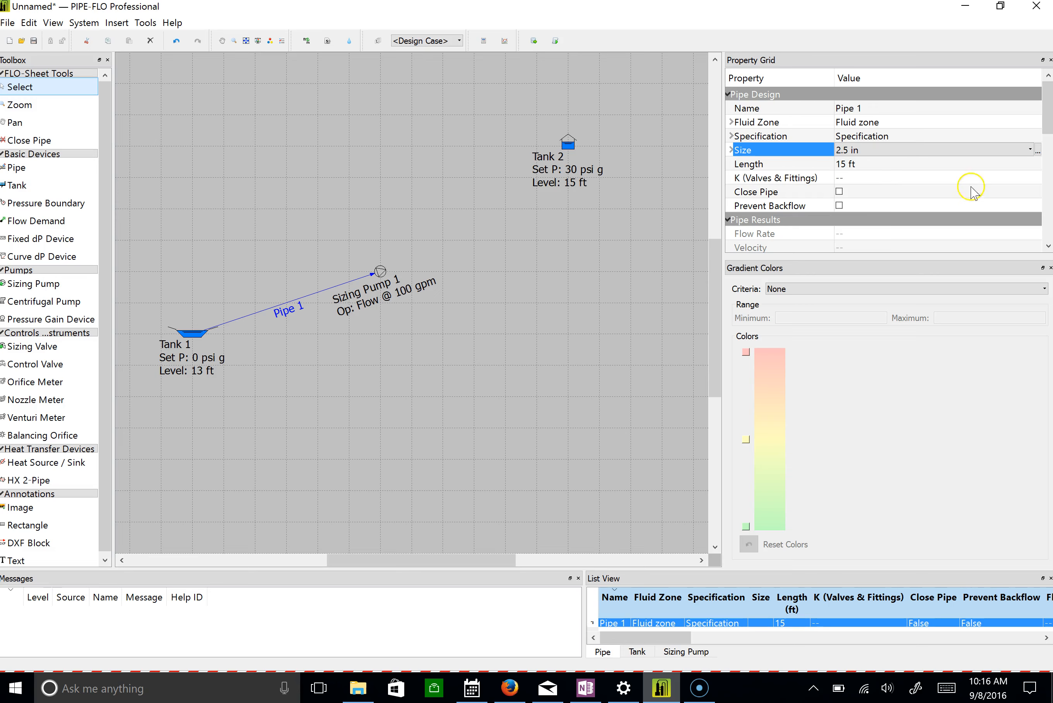
Add two Mitre Bend @ 45° fittings to the valves and fittings of Pipe 1.
double_click(854, 179)
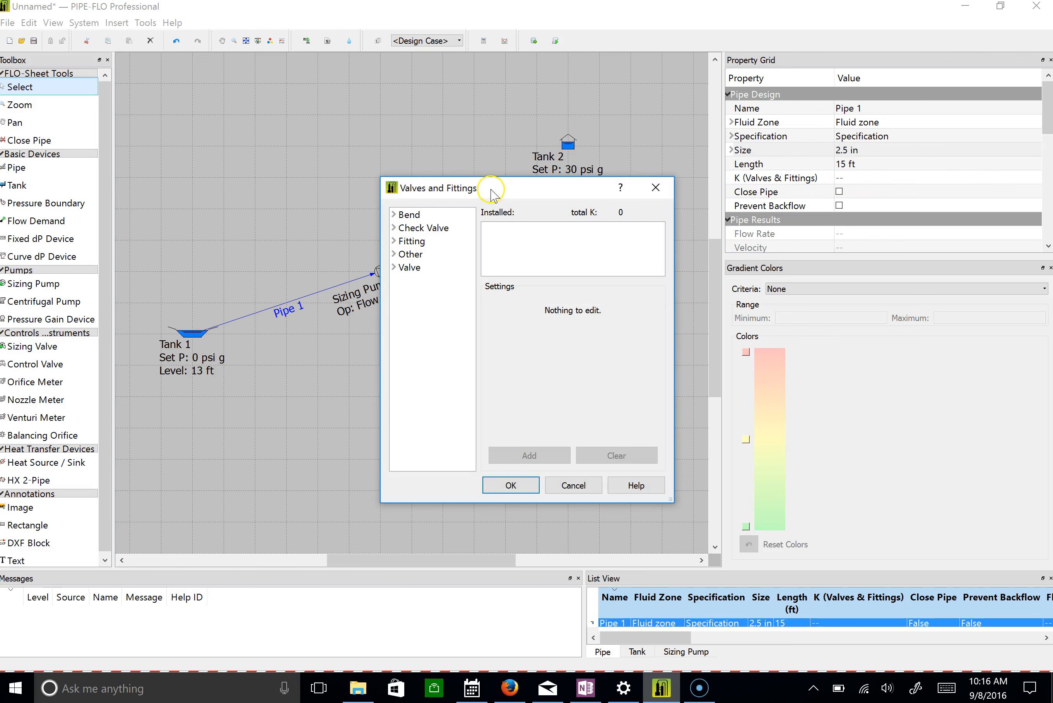
left_click_drag(489, 186, 455, 161)
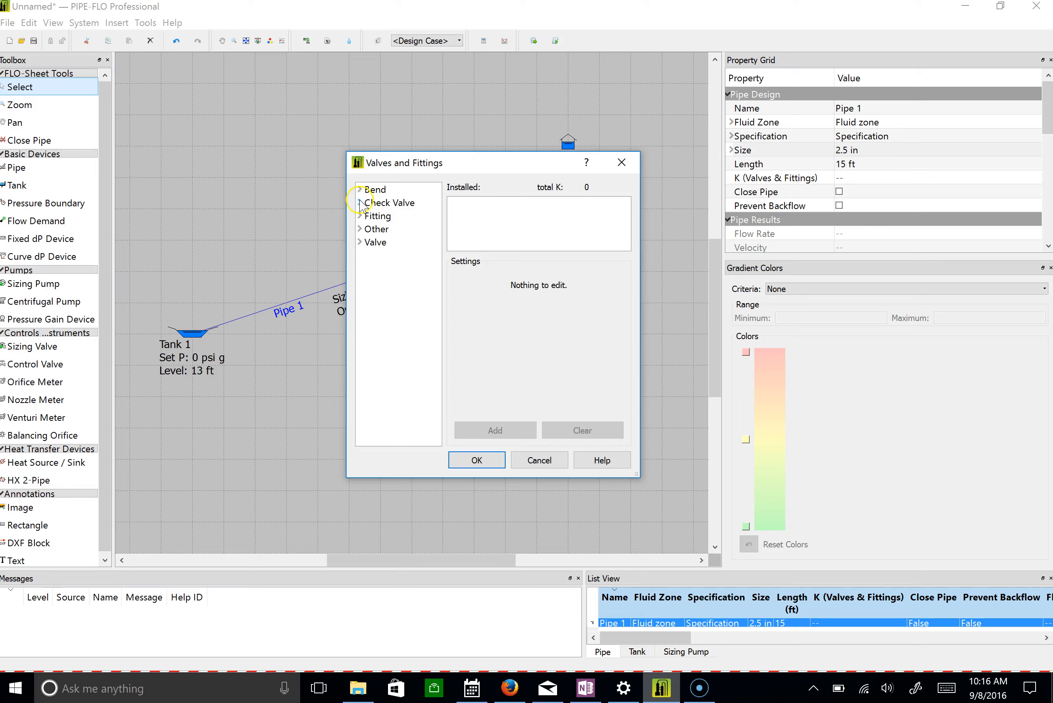
left_click(360, 189)
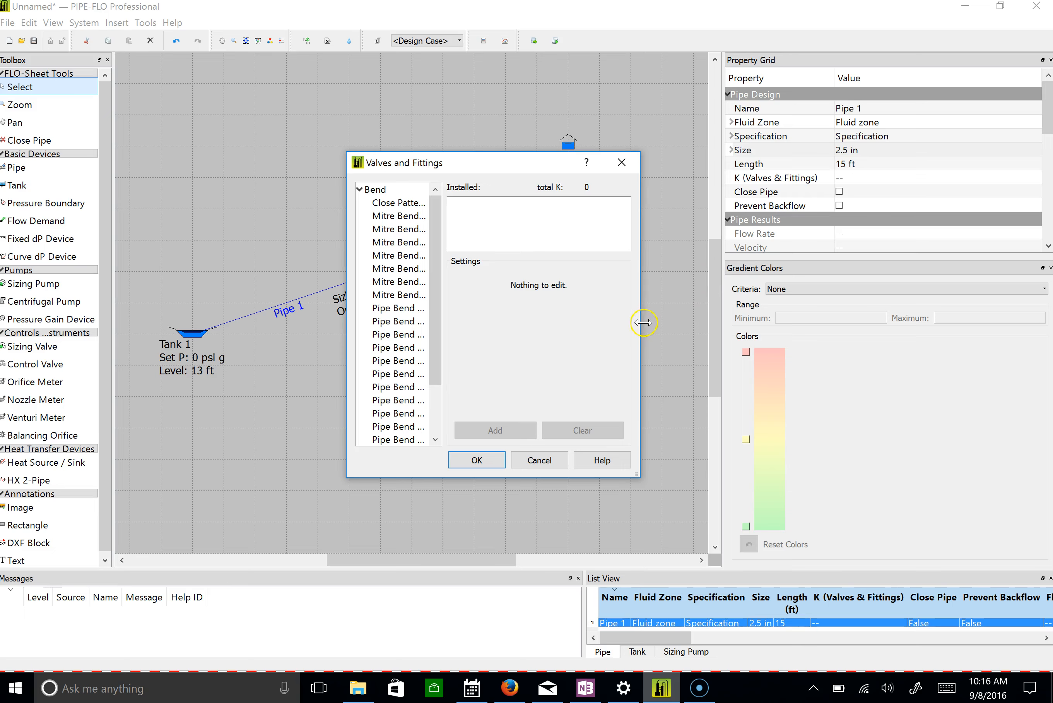
left_click_drag(639, 477, 916, 605)
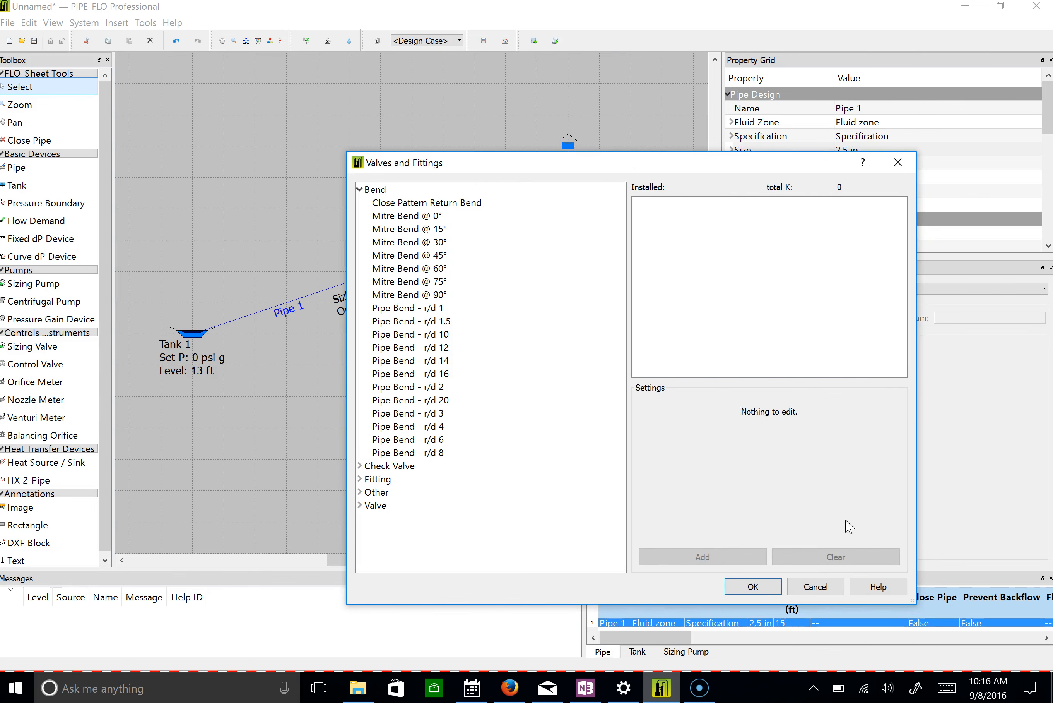
left_click(462, 255)
left_click(695, 412)
key("BackSpace")
type("2")
left_click(682, 556)
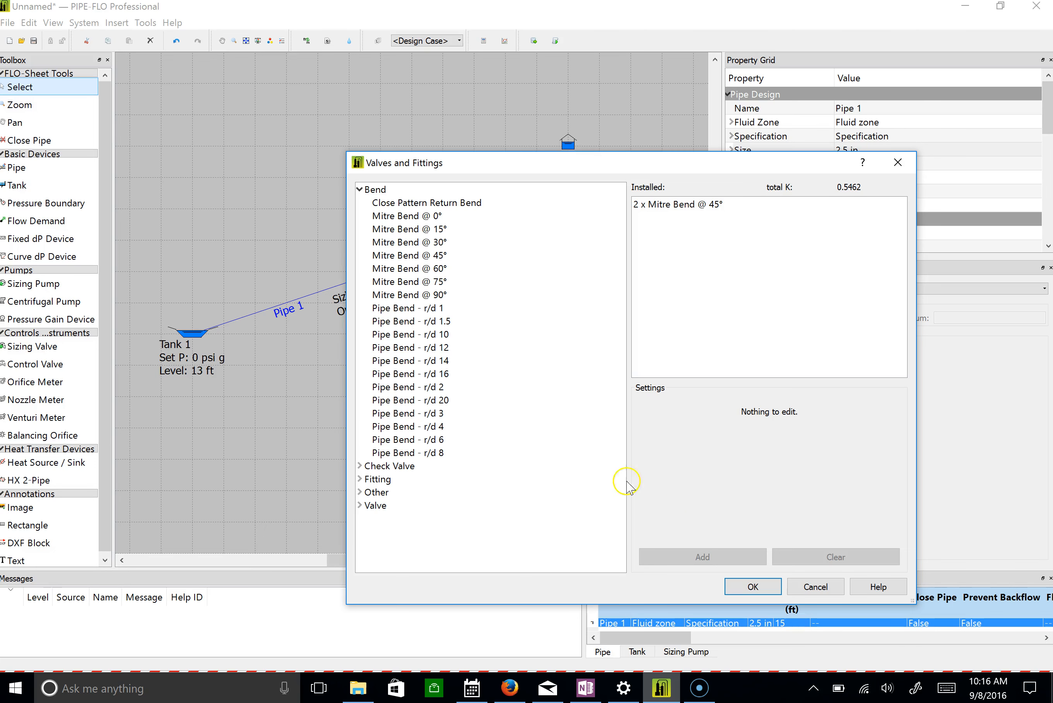
Add one Foot - Hinged Disc check valve to Pipe 1 and accept the valves and fittings.
left_click(357, 188)
left_click(360, 203)
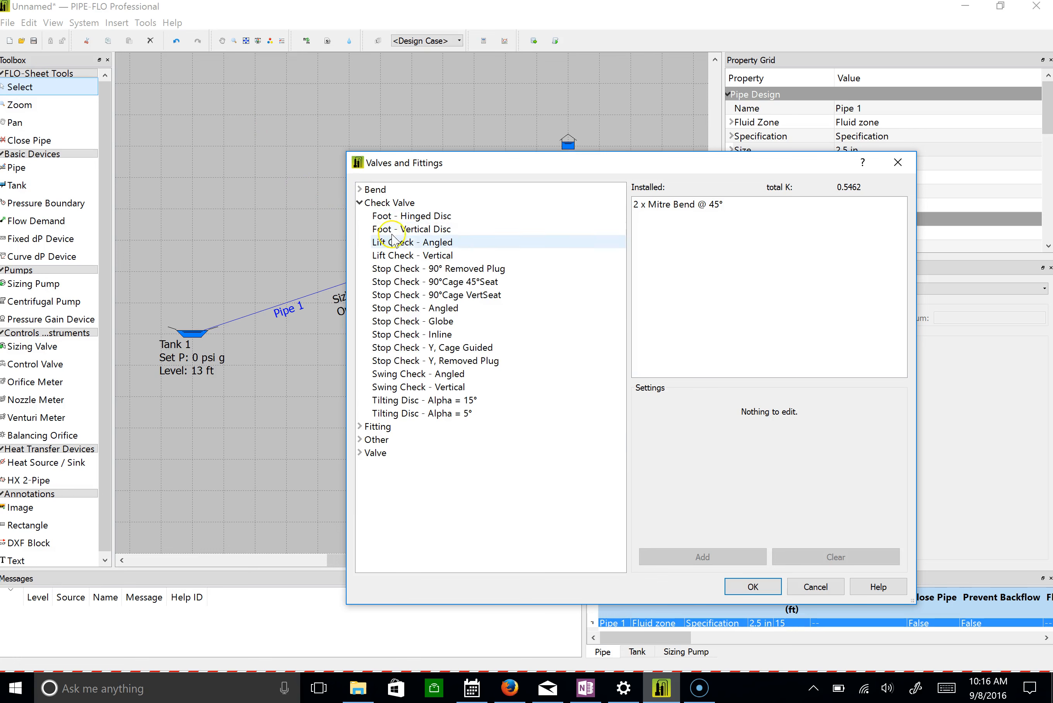
left_click(421, 217)
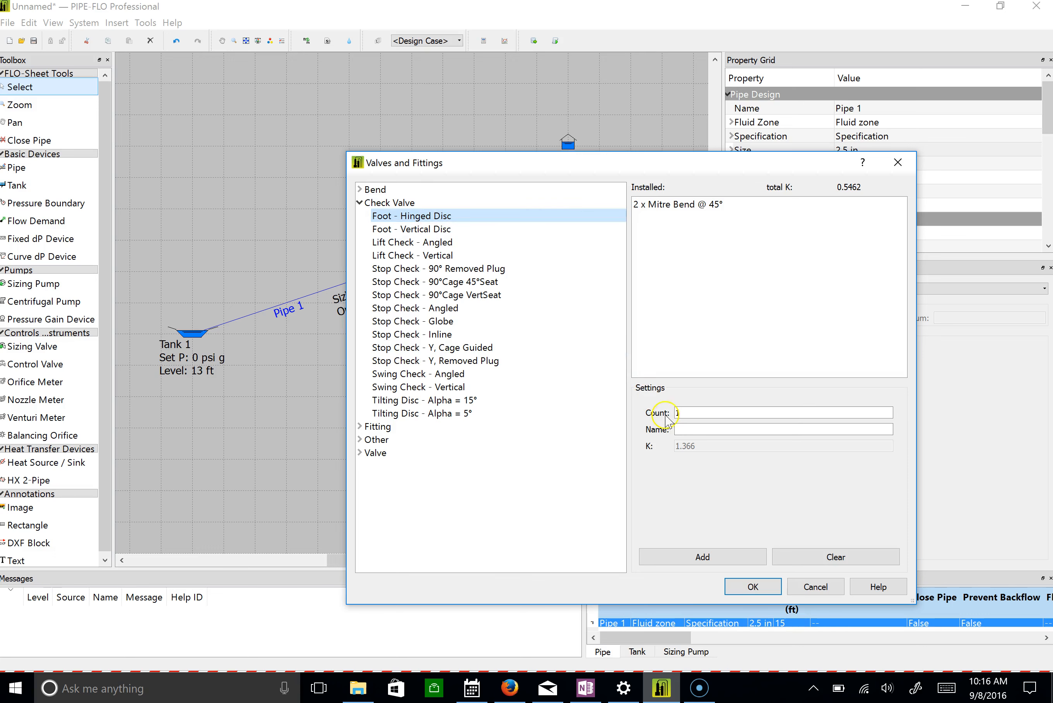
left_click(442, 230)
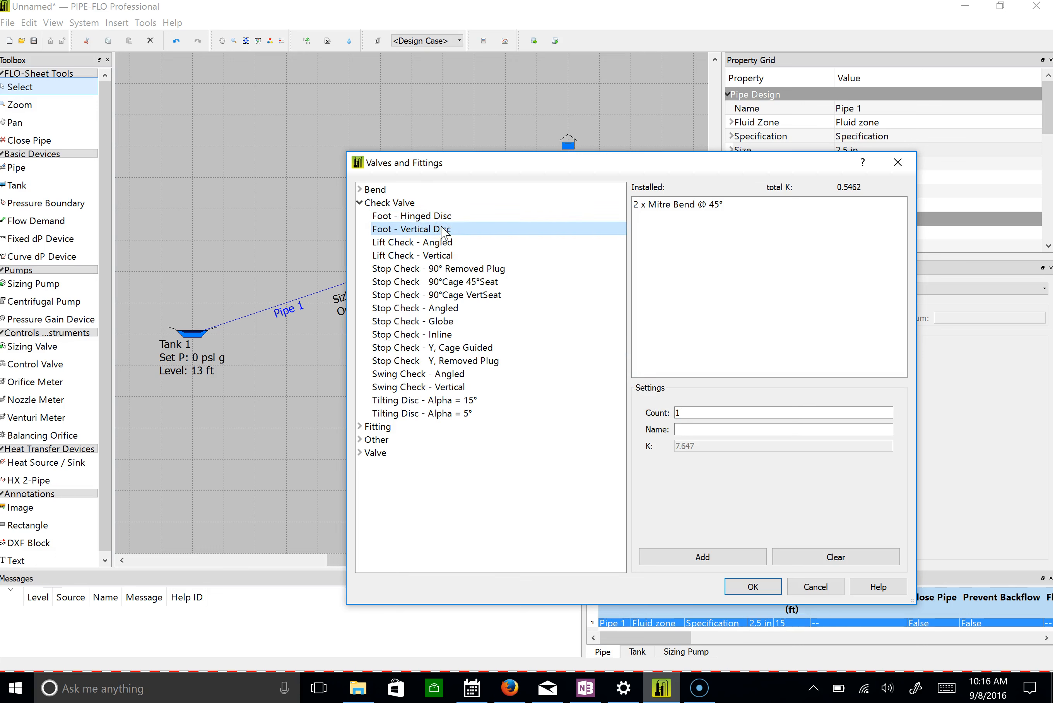
left_click(442, 217)
left_click(730, 557)
left_click(753, 587)
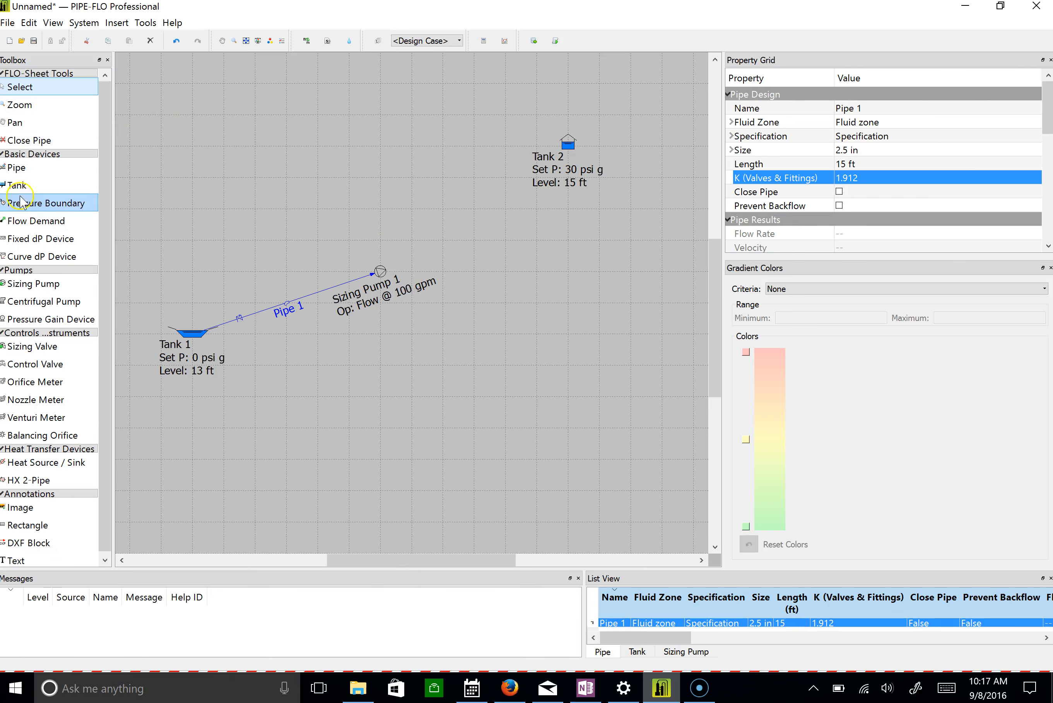
Draw a second pipe with right-angle corners from the sizing pump to Tank 2.
left_click(18, 168)
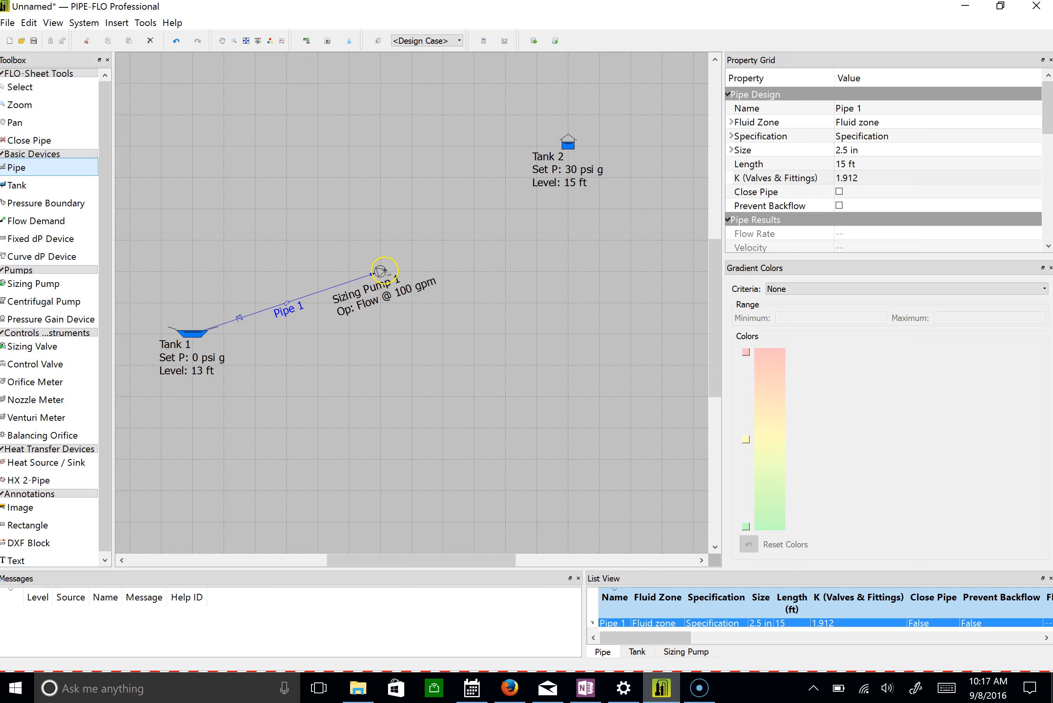
left_click(380, 271)
left_click(505, 266)
left_click(569, 146)
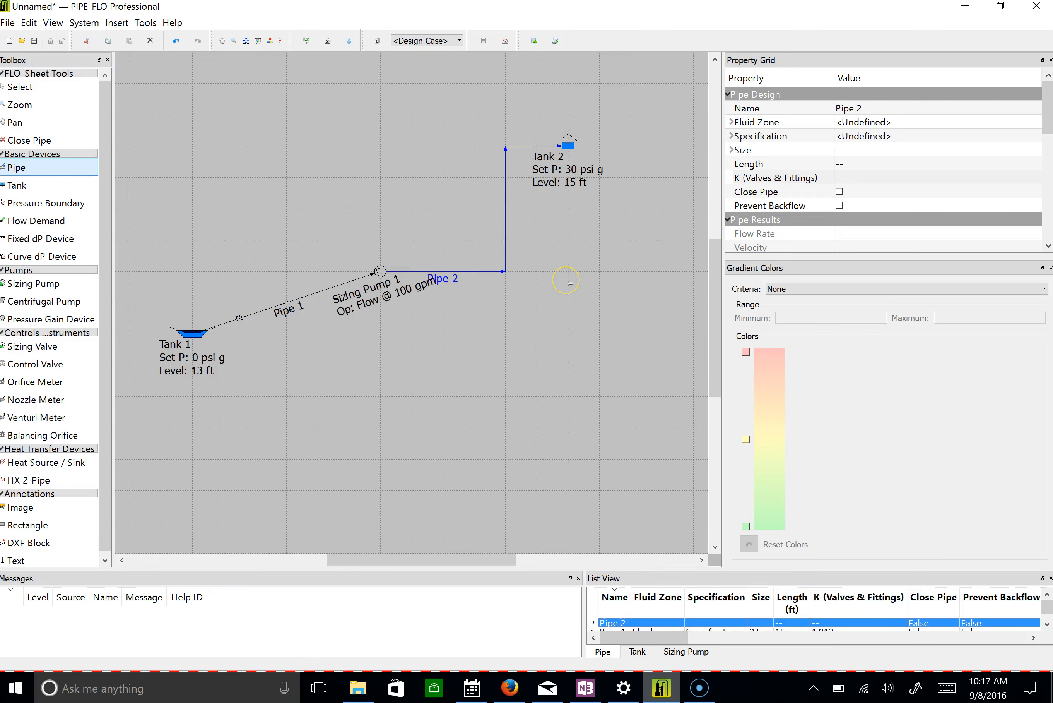
Assign the fluid zone named "Fluid zone" to Pipe 2.
left_click(861, 123)
left_click(862, 127)
left_click(863, 142)
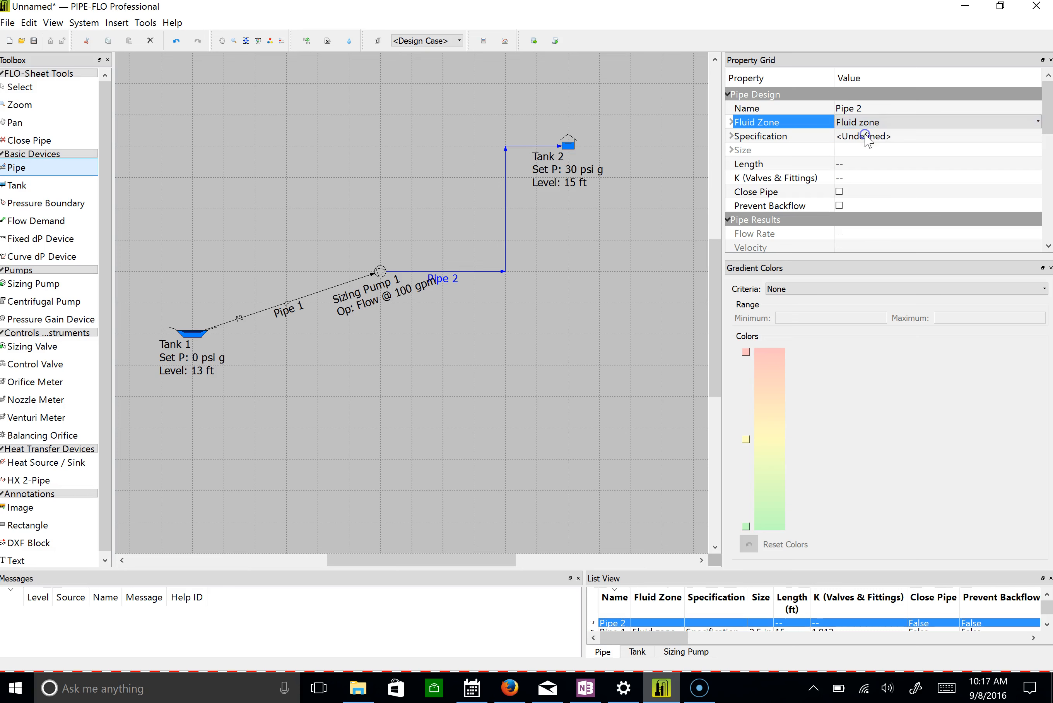
Assign the pipe specification named "Specification" to Pipe 2.
left_click(864, 135)
left_click(866, 138)
left_click(866, 159)
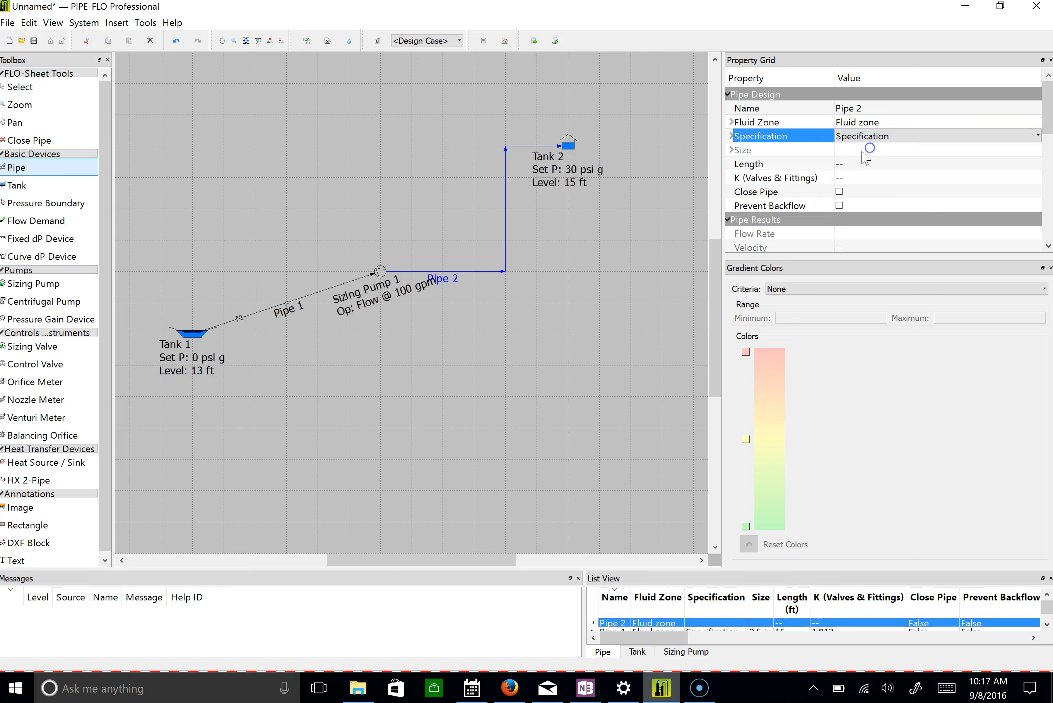
Set the size of Pipe 2 to 2.5 in and its length to 140 ft.
left_click(861, 150)
left_click(863, 150)
scroll(868, 181, "down", 3)
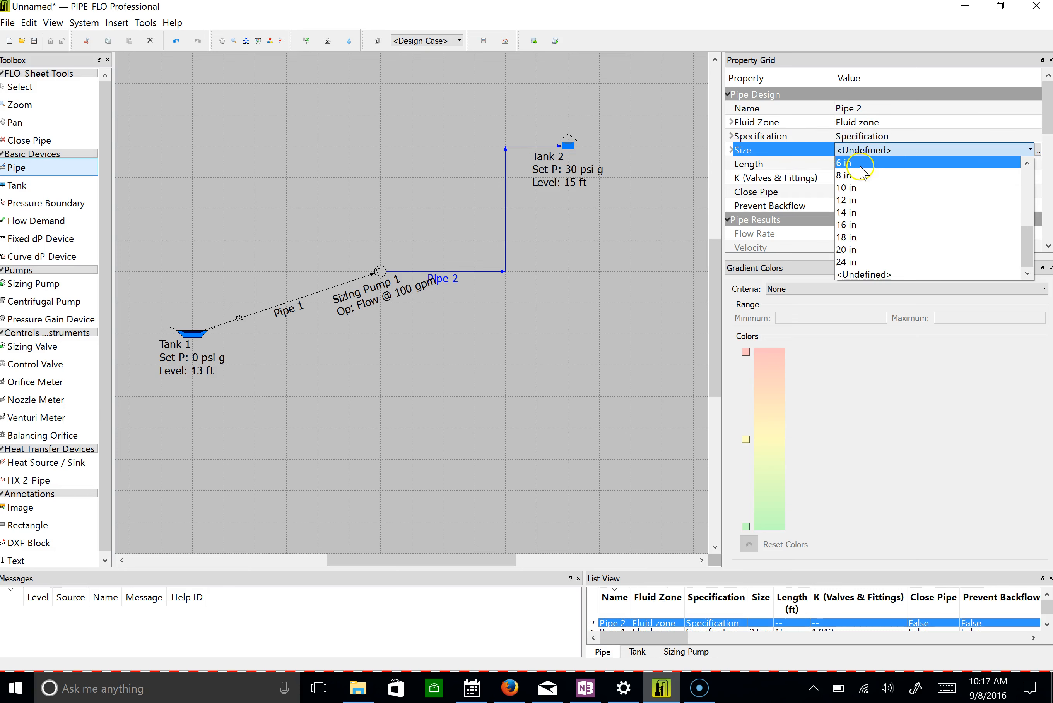
scroll(869, 185, "up", 3)
left_click(861, 175)
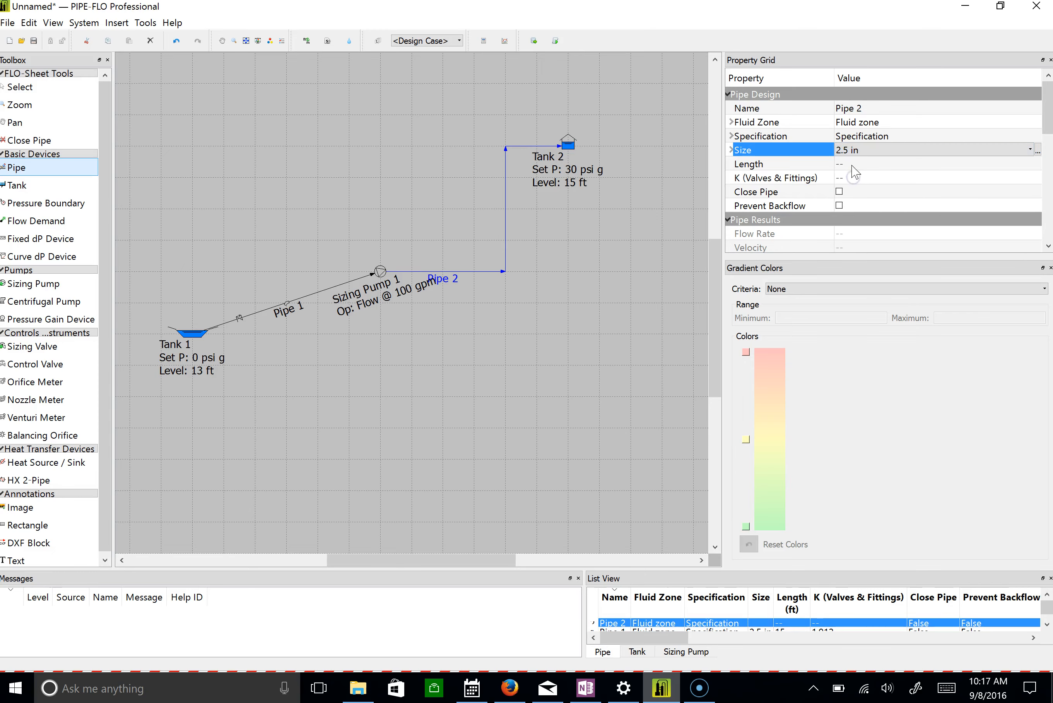
left_click(852, 164)
left_click(856, 162)
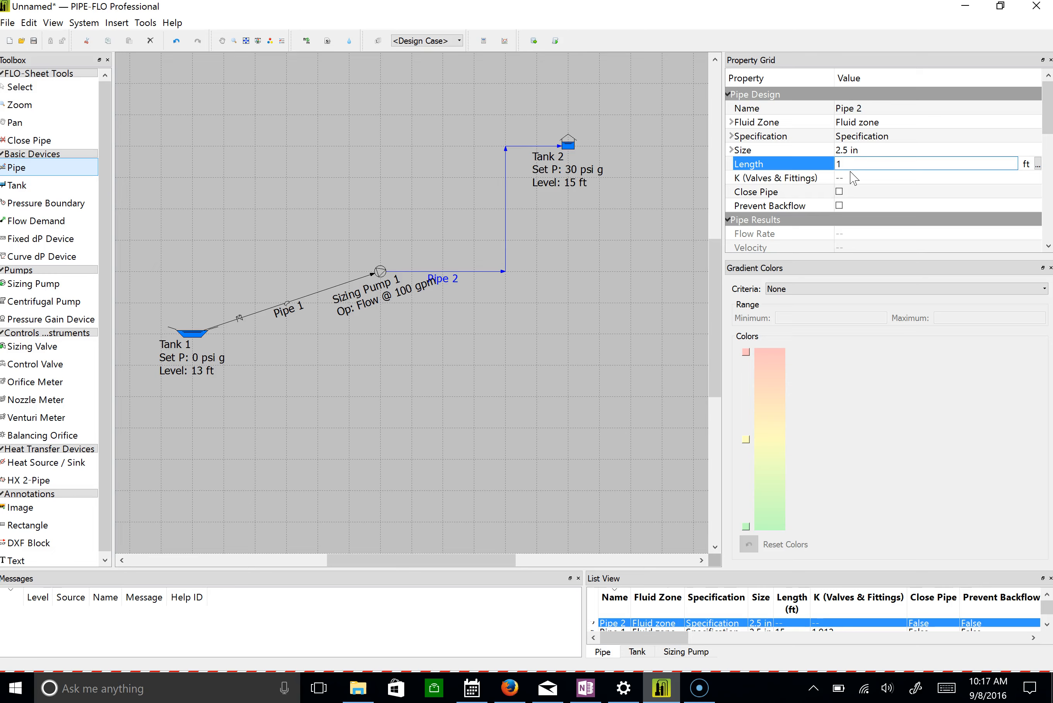
Add two Mitre Bend @ 90° fittings to Pipe 2 and accept the valves and fittings.
double_click(856, 177)
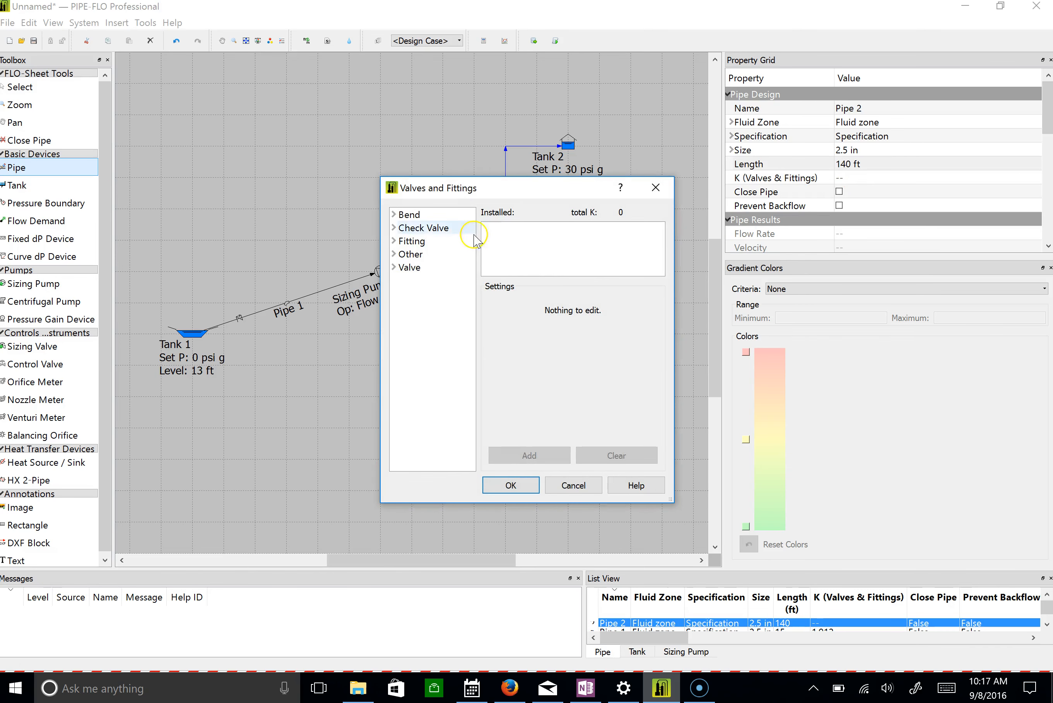
left_click(394, 215)
left_click_drag(672, 499, 981, 571)
left_click(471, 306)
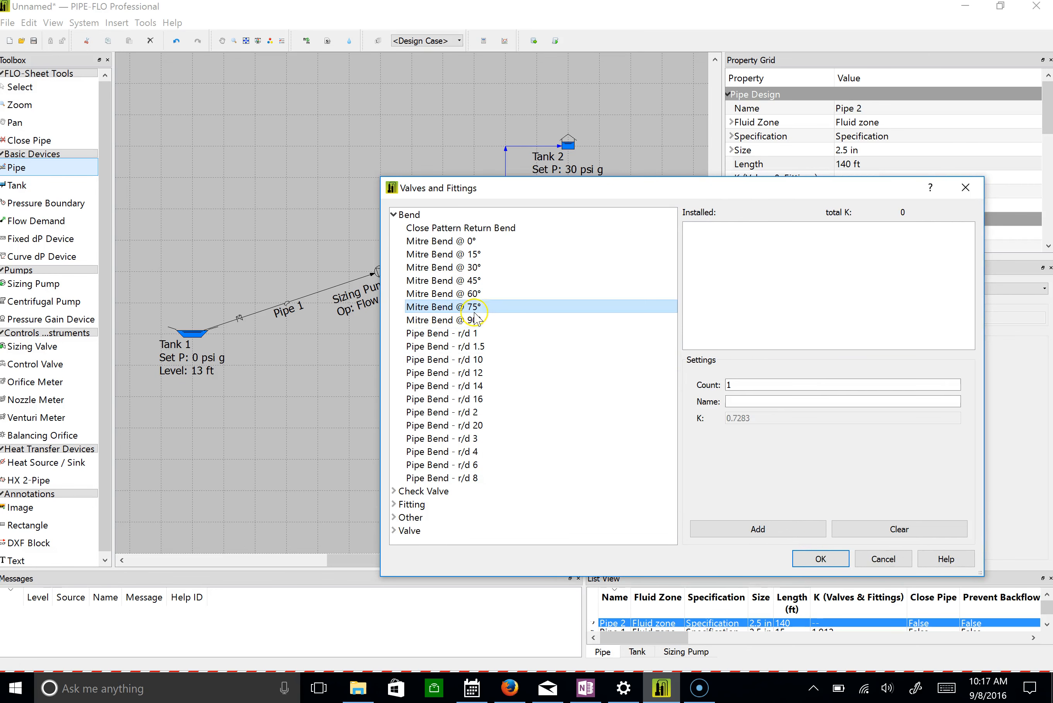
left_click(474, 320)
left_click(765, 385)
key("BackSpace")
type("2")
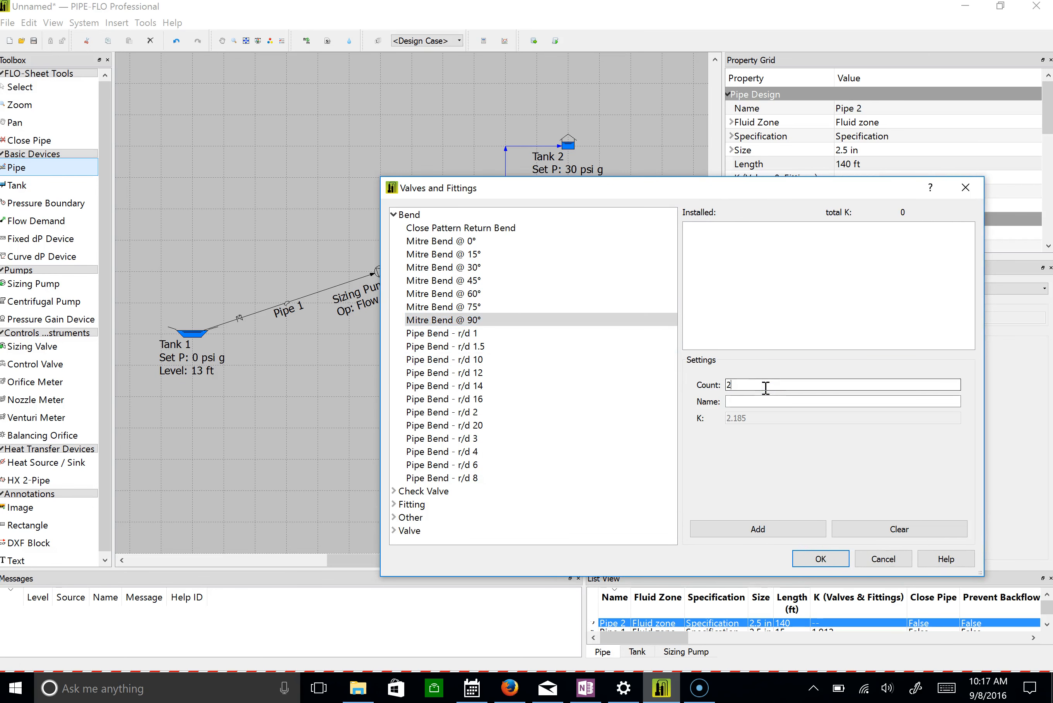
left_click(770, 537)
left_click(821, 558)
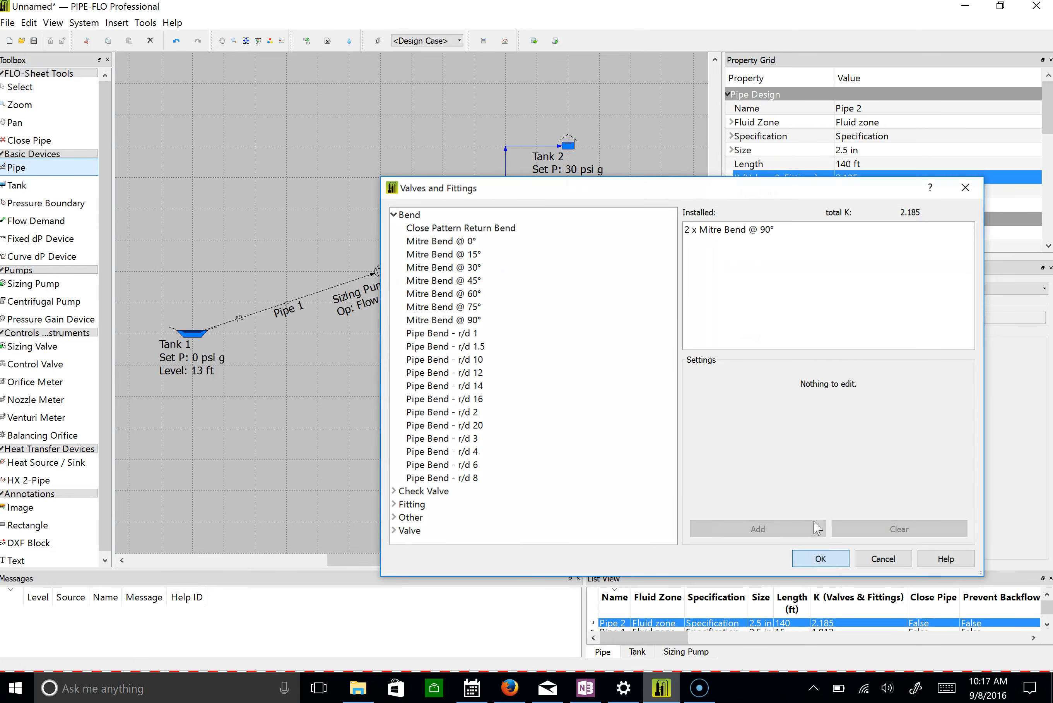
Check the length and the installed valves and fittings of Pipe 2.
left_click(863, 163)
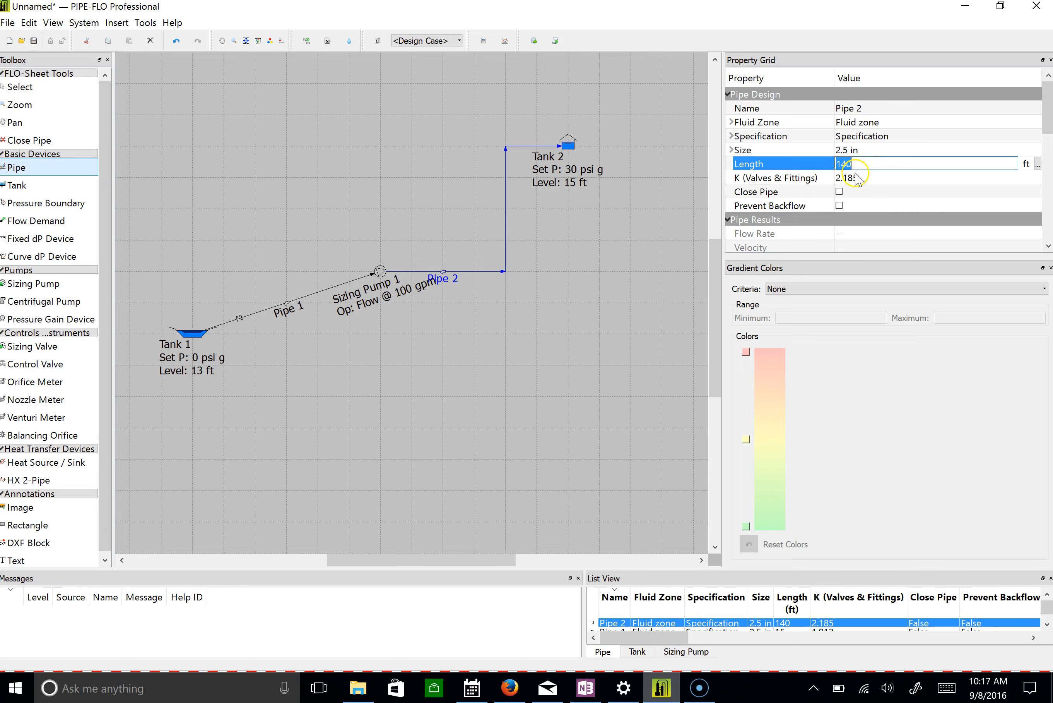
left_click(859, 177)
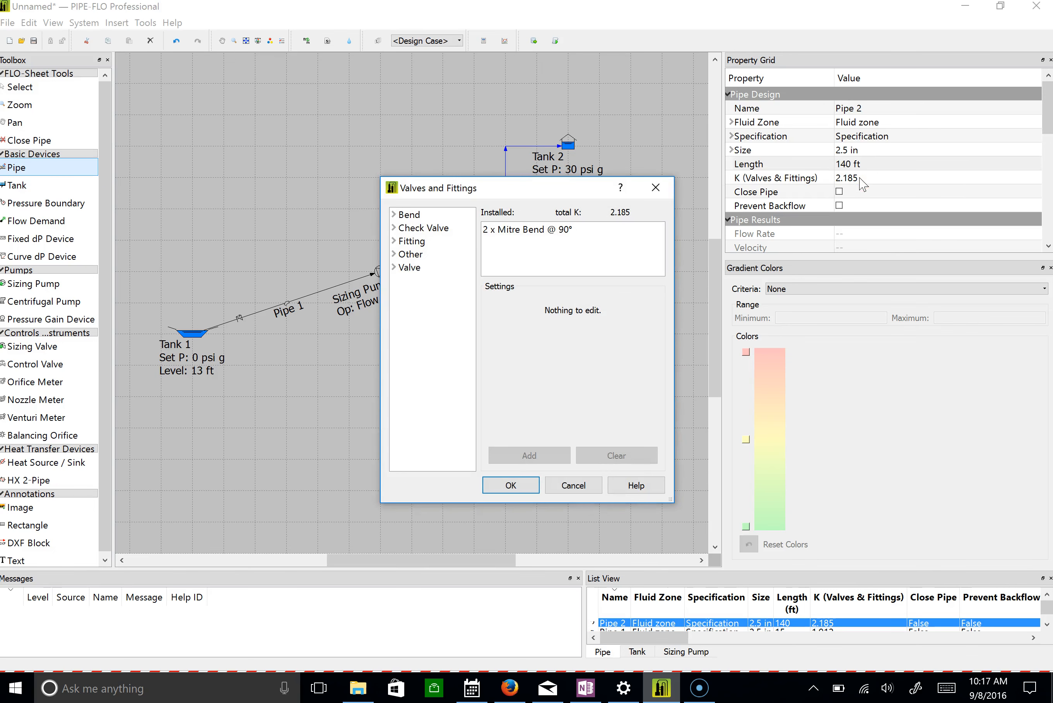
left_click(863, 177)
left_click(537, 485)
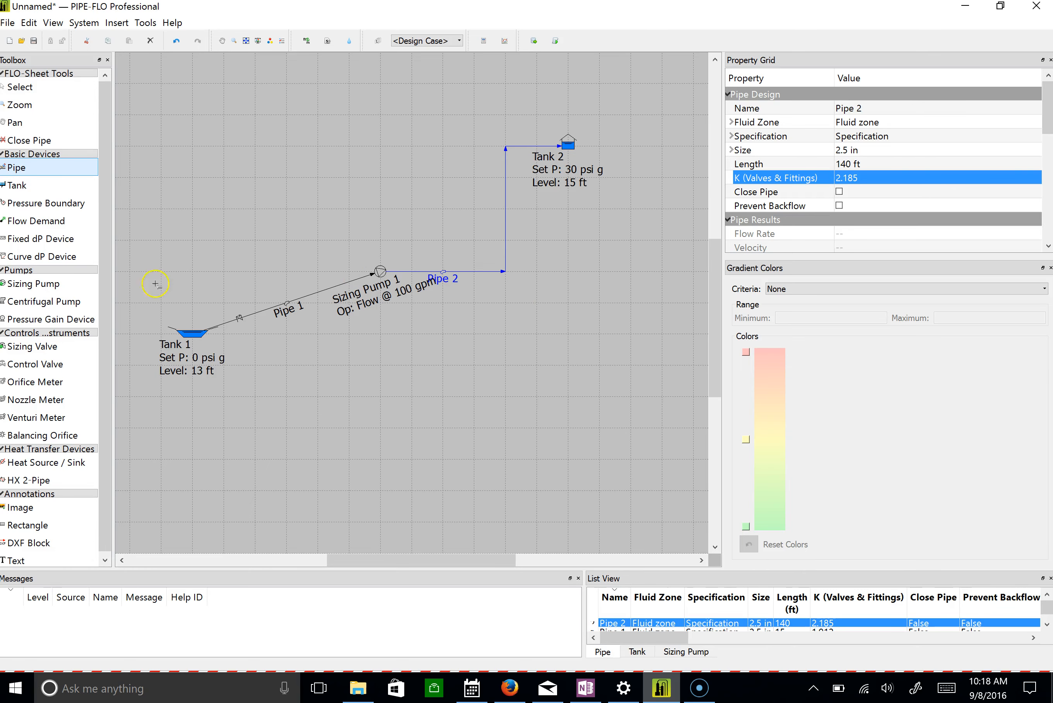
Run the calculation for the piping system and stop drawing pipes.
left_click(81, 23)
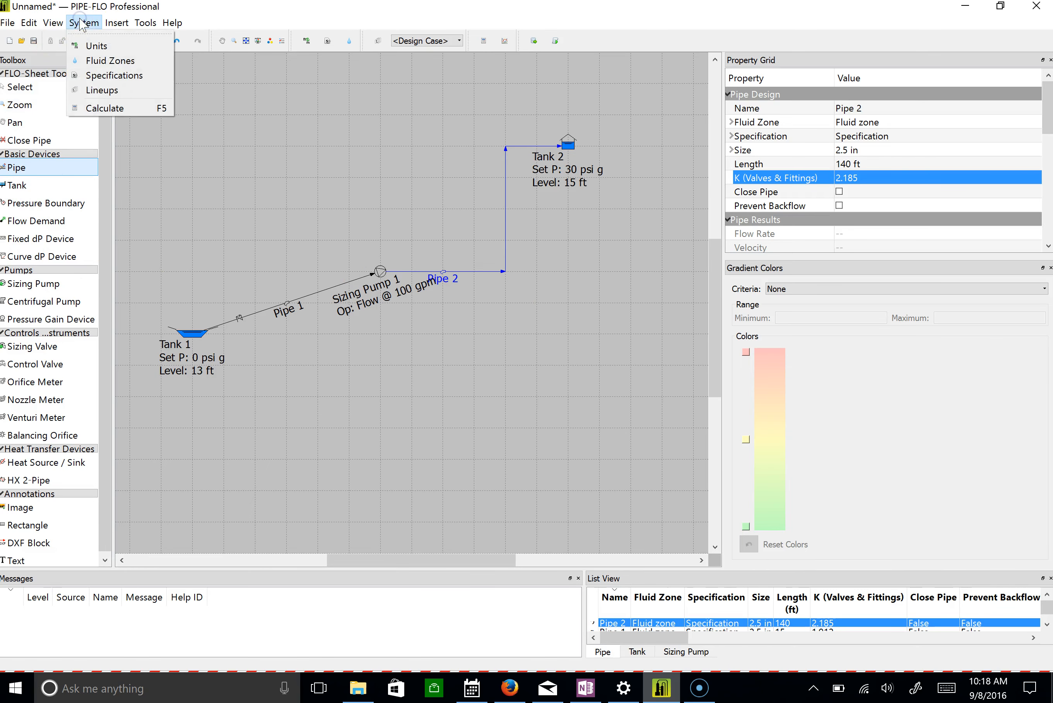
left_click(108, 108)
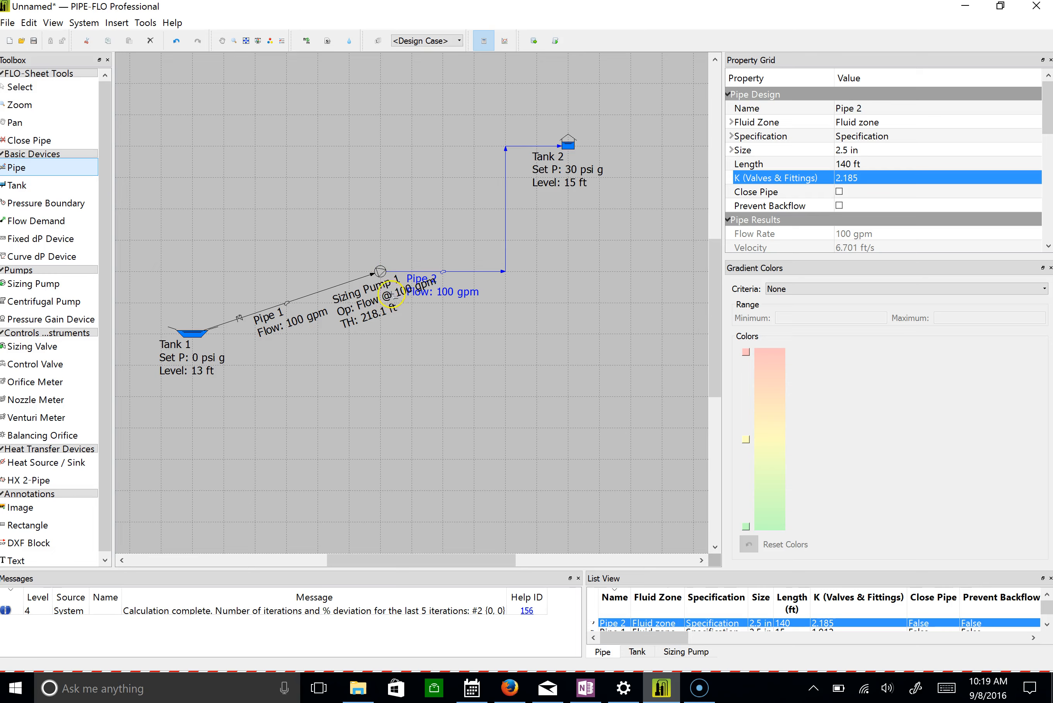
key("Escape")
Start a catalog pump selection for the sizing pump, enlarge its window and choose the catalog Sample Catalog.60.
left_click(381, 272)
right_click(381, 272)
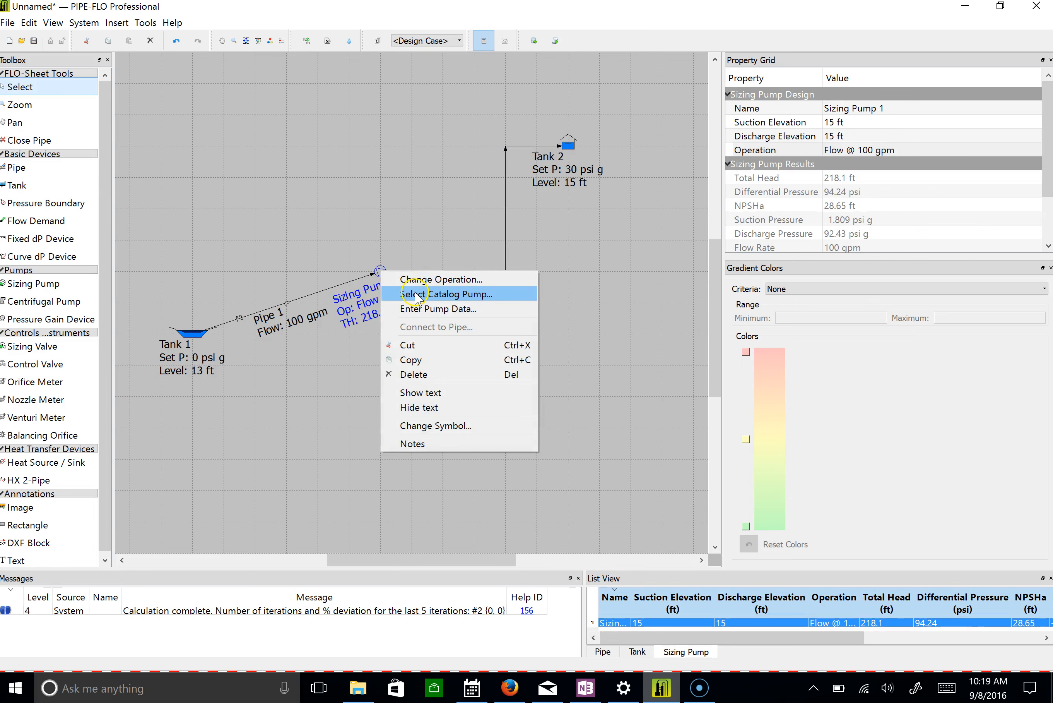
left_click(416, 295)
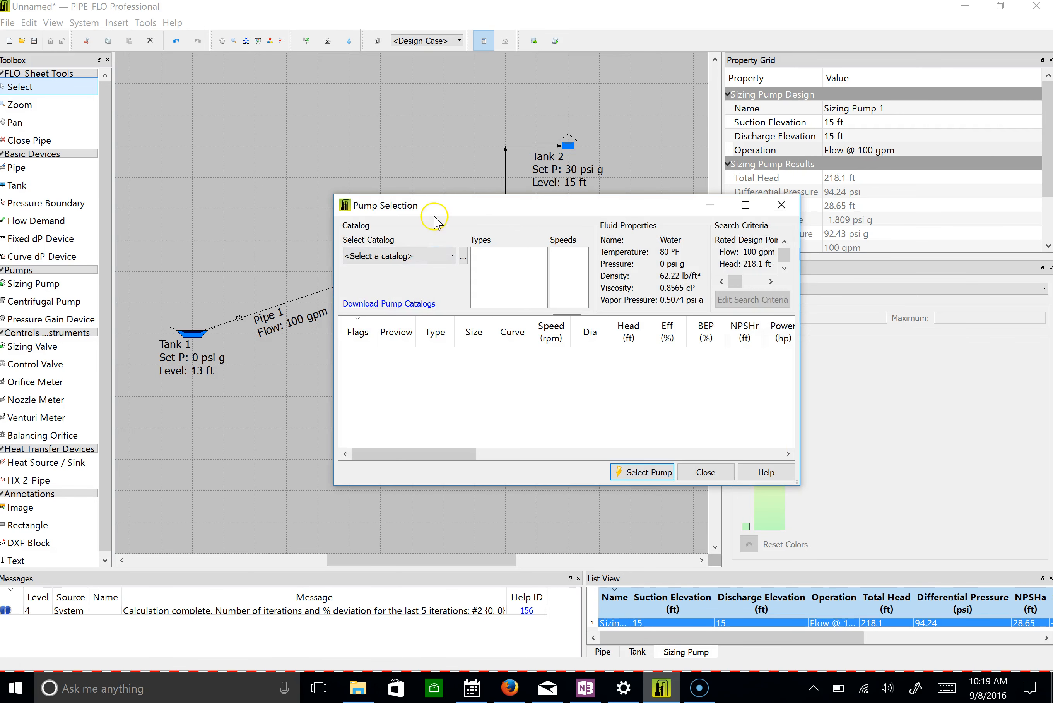
left_click_drag(435, 206, 180, 70)
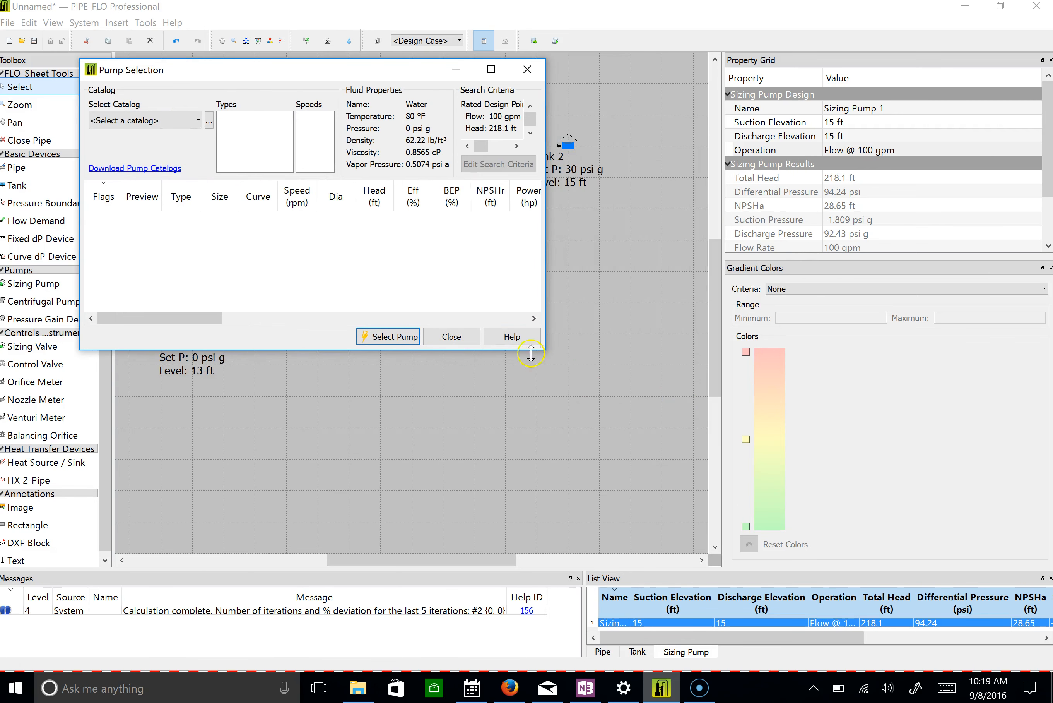
left_click_drag(544, 348, 1016, 643)
left_click(335, 120)
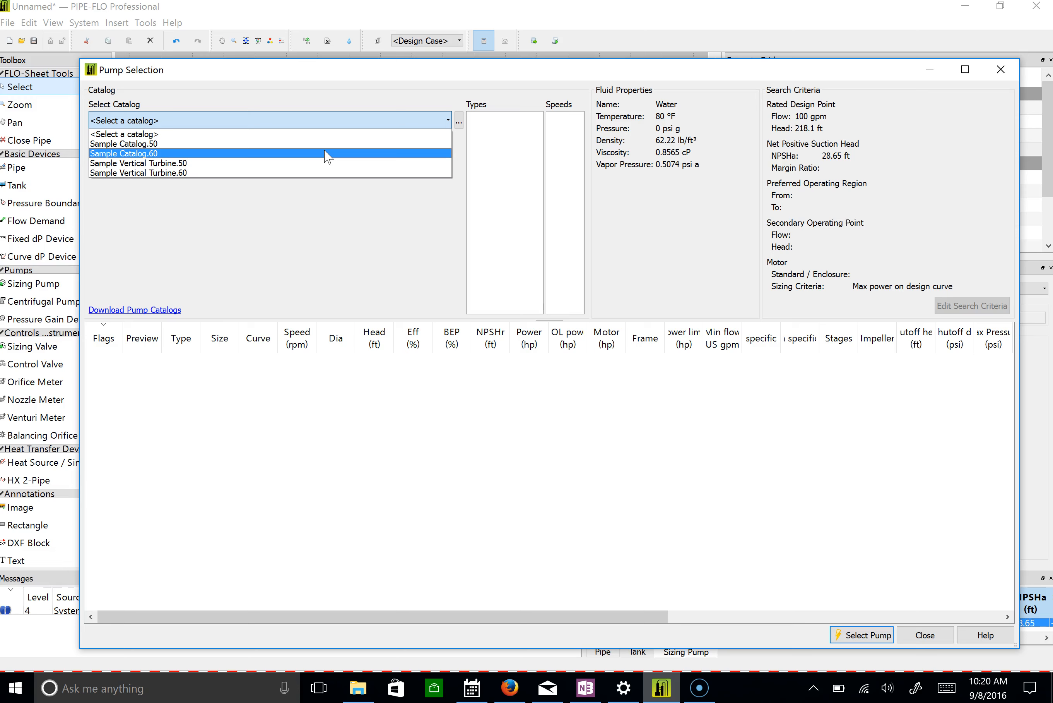
left_click(325, 153)
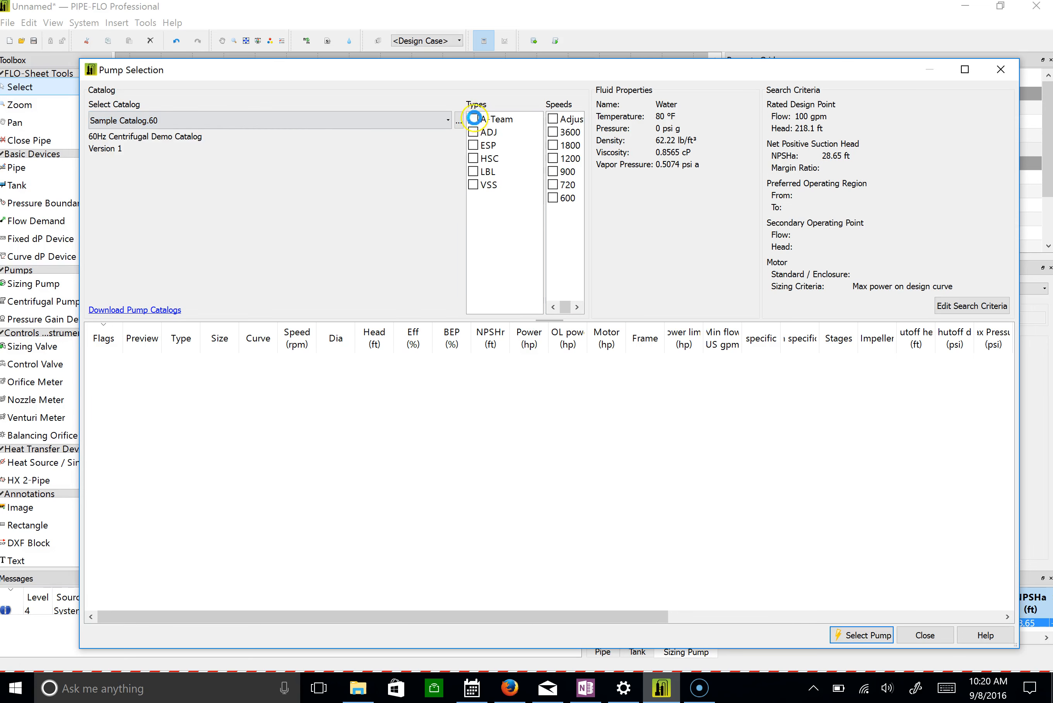
Include the pump types A-Team, ADJ, ESP, HSC, LBL and VSS with the speeds 3600 and 1800 in the catalog search.
left_click(473, 118)
left_click(473, 132)
left_click(474, 145)
left_click(474, 158)
left_click(476, 172)
left_click(472, 184)
left_click(553, 132)
left_click(561, 145)
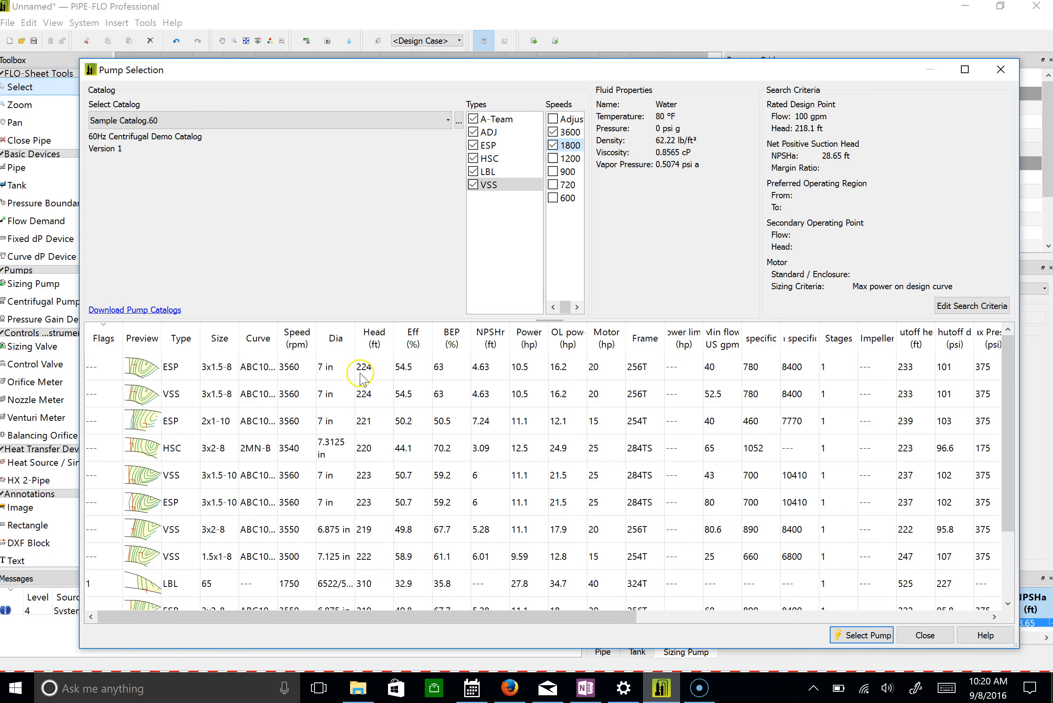
Open the performance graph of the ESP 3x1.5-8 pump and enlarge its window.
left_click(217, 375)
left_click(141, 367)
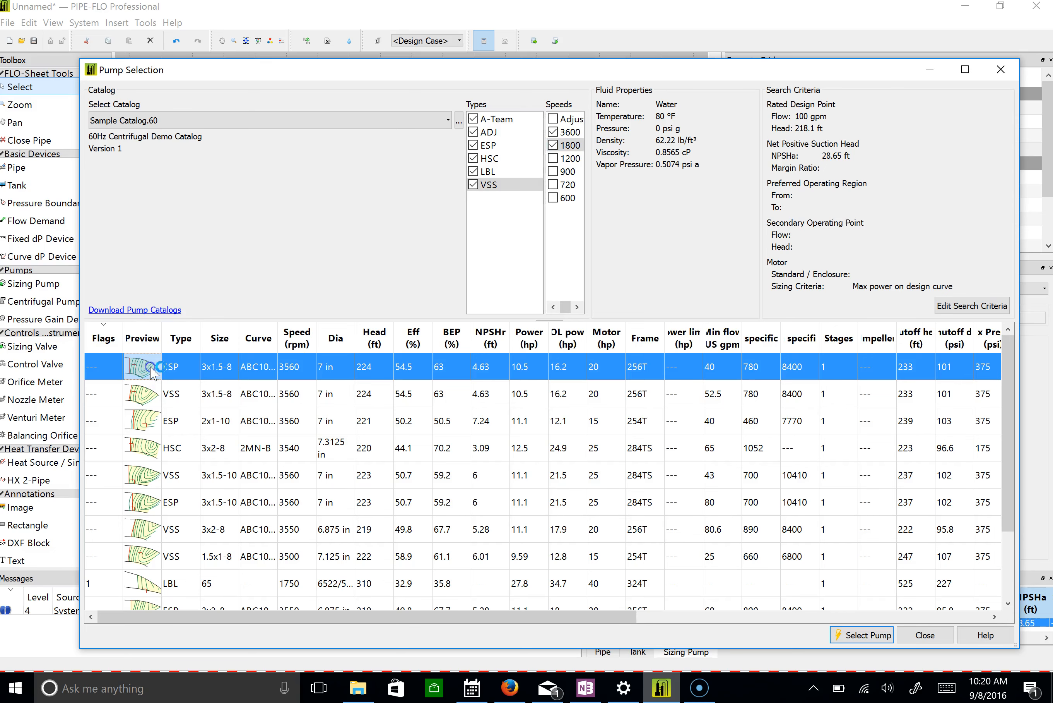
left_click_drag(541, 261, 306, 38)
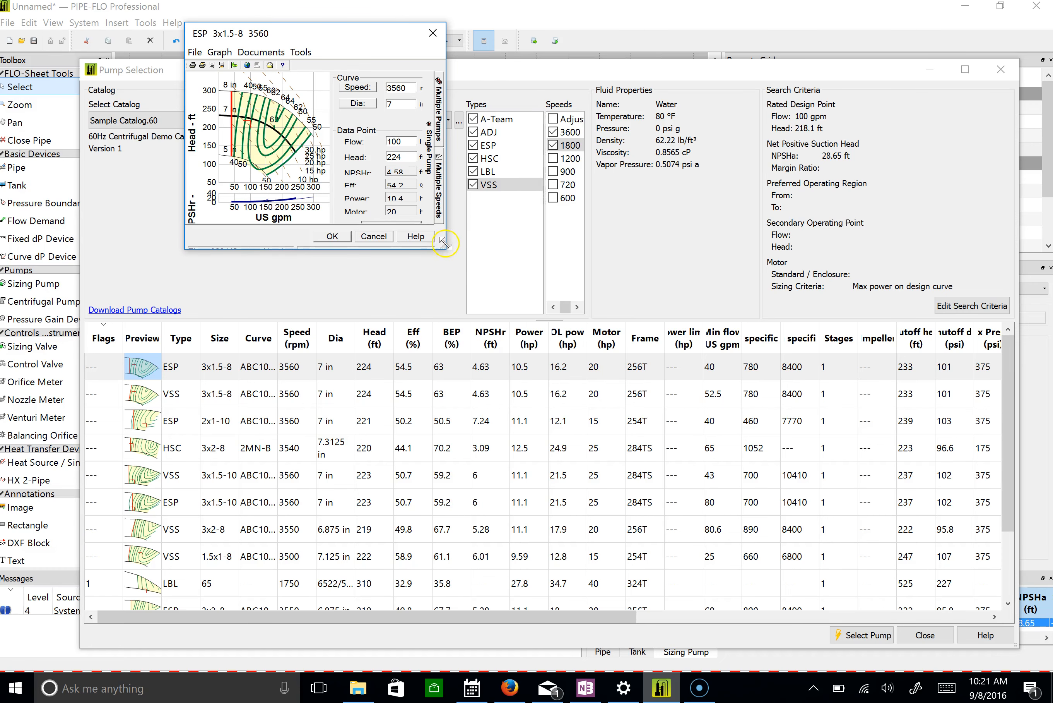
left_click_drag(443, 243, 1033, 643)
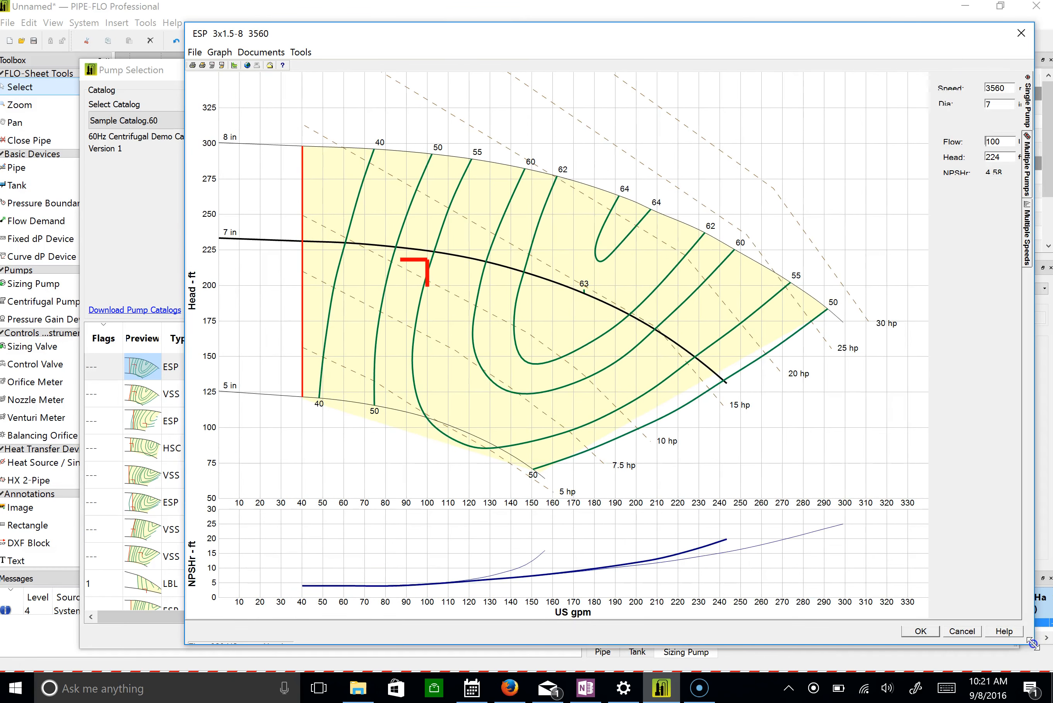
left_click_drag(806, 34, 779, 9)
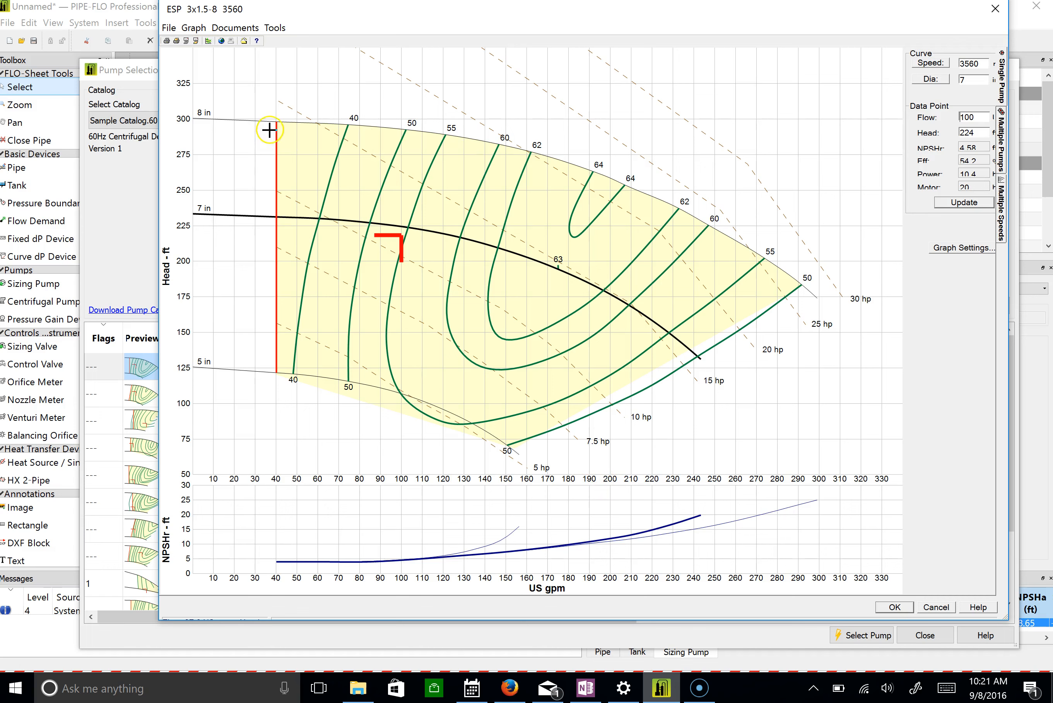
Examine the minimum flow line and the design point at 100 gpm on the ESP 3x1.5-8 pump graph.
left_click(273, 204)
left_click(400, 265)
left_click(400, 236)
left_click(422, 338)
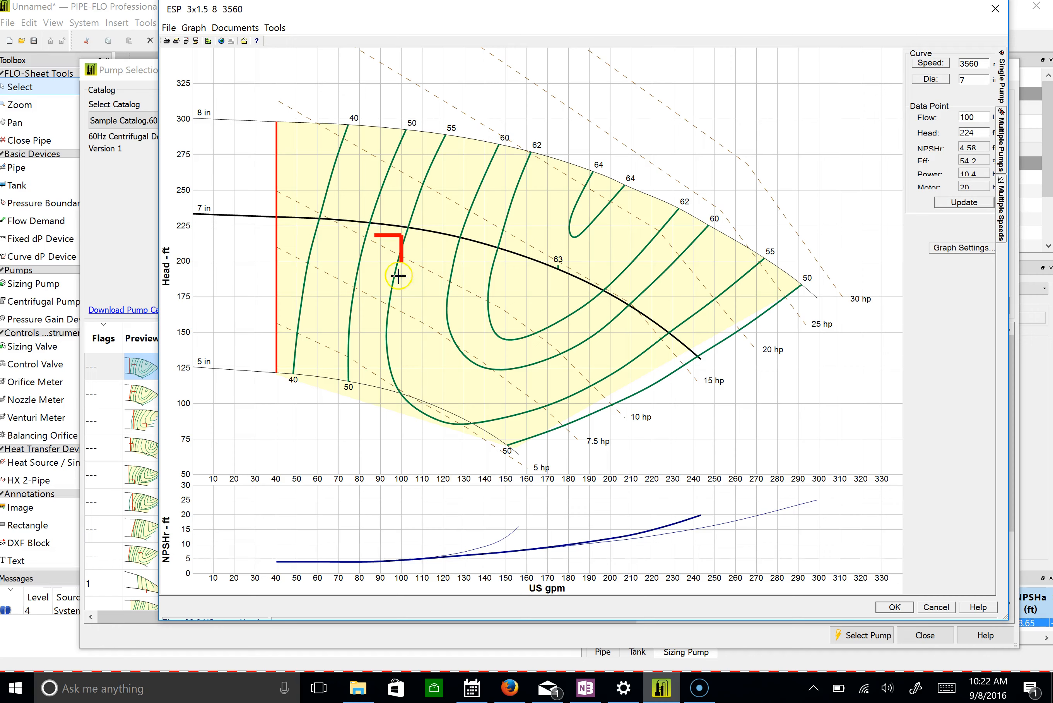